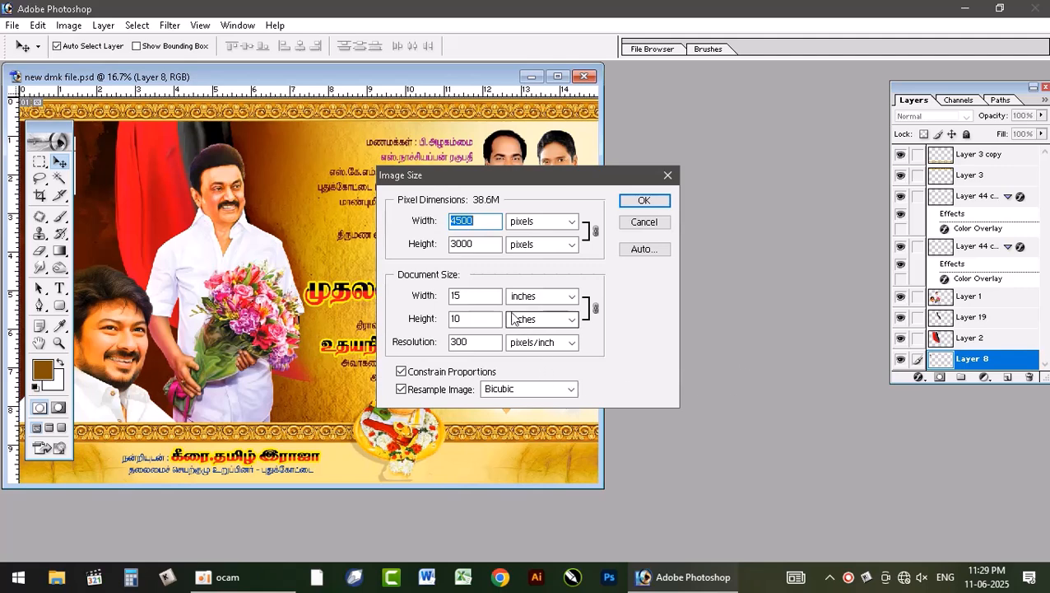
Step: Dismiss the image size settings and start a new document with a width of 15 inches
{"action": "left_click", "coordinate": [646, 222]}
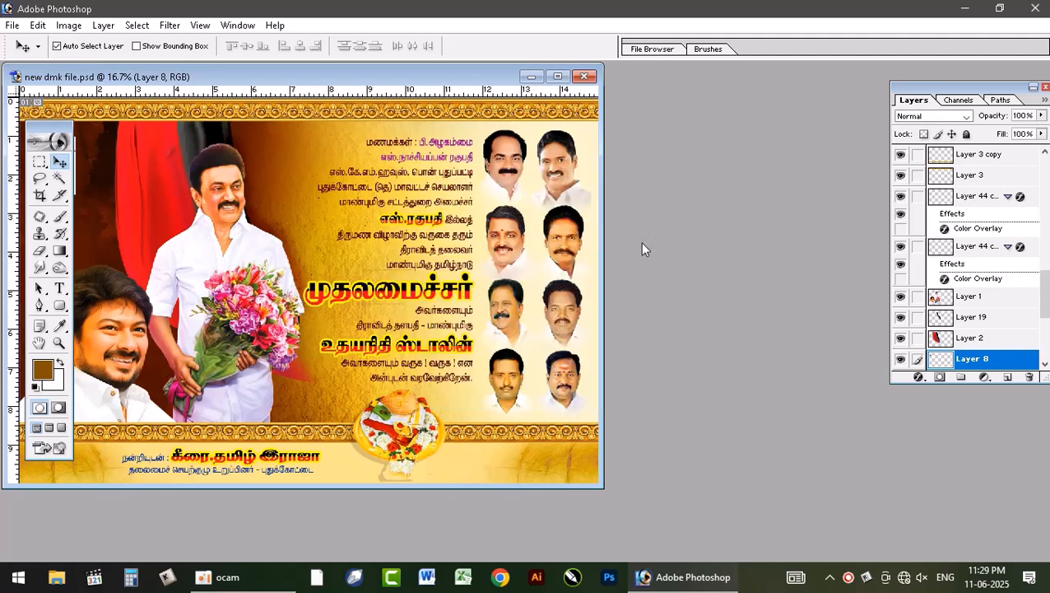
{"action": "key", "text": "ctrl+n"}
{"action": "key", "text": "Tab"}
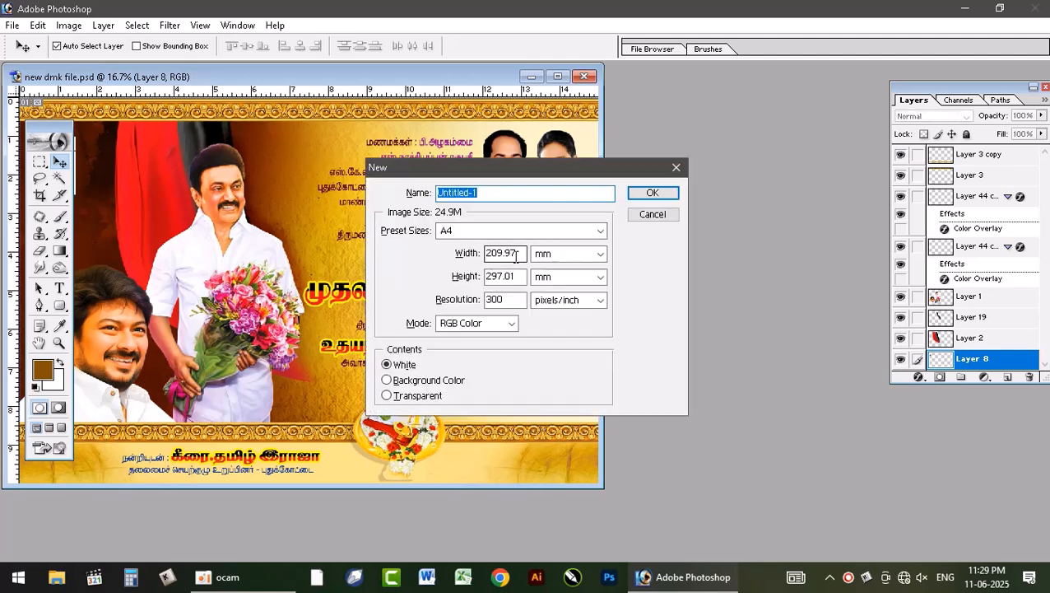
{"action": "type", "text": "15"}
{"action": "key", "text": "Tab"}
{"action": "key", "text": "Up"}
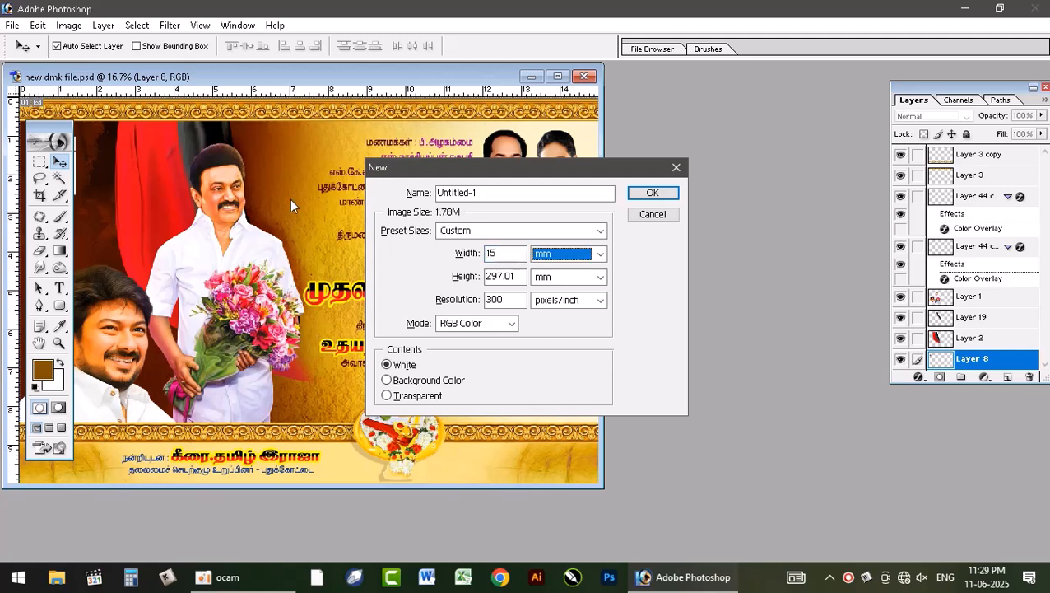
{"action": "key", "text": "Up"}
Step: Set the new document's height to 10 inches and create it at 300 pixels/inch in RGB Color
{"action": "key", "text": "Tab"}
{"action": "type", "text": "10"}
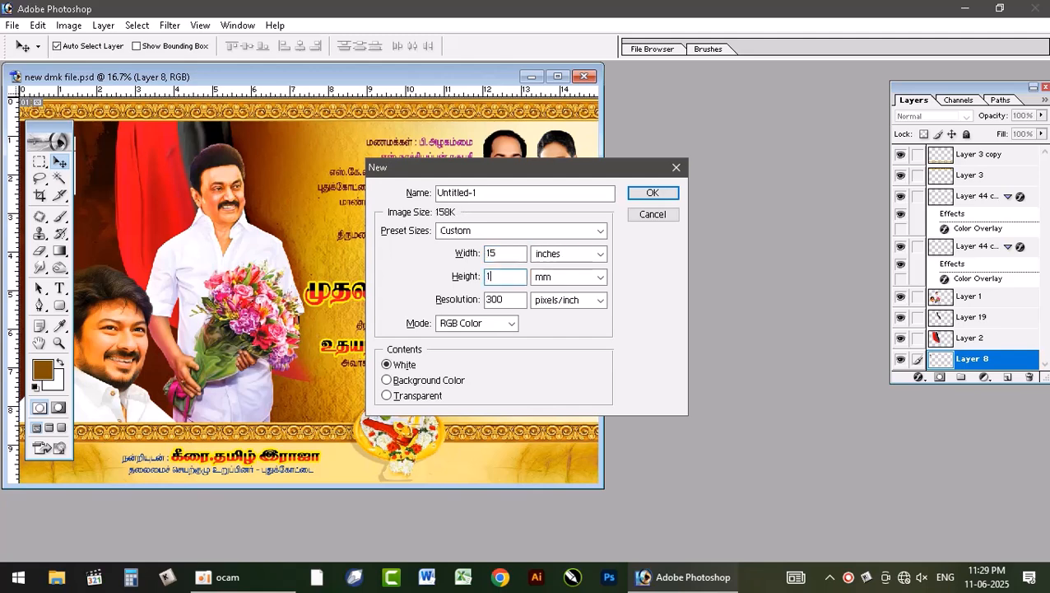
{"action": "key", "text": "Tab"}
{"action": "key", "text": "Up"}
{"action": "key", "text": "Up"}
{"action": "key", "text": "Tab"}
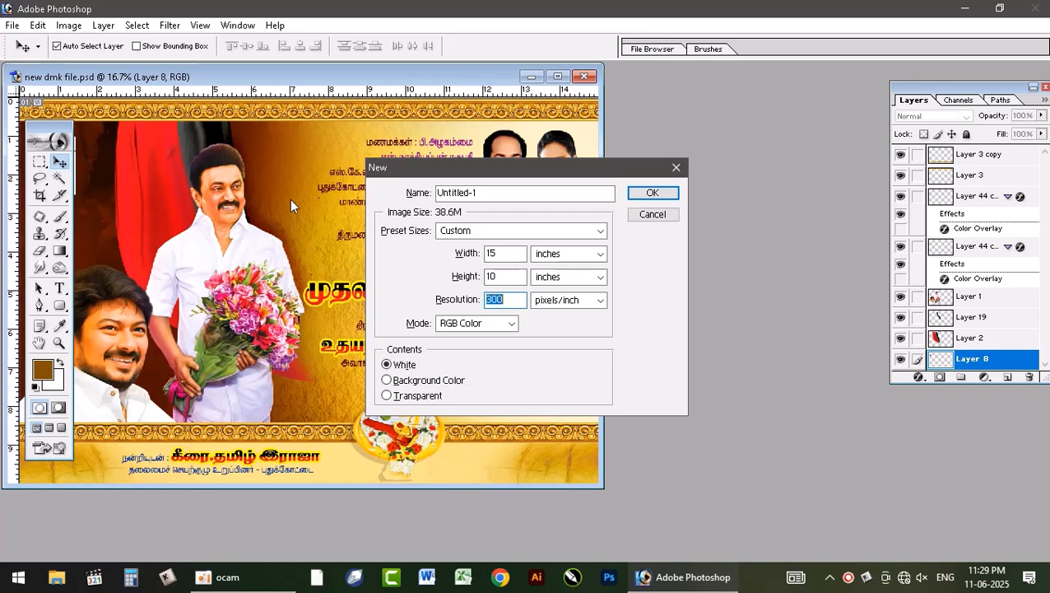
{"action": "key", "text": "Tab"}
{"action": "key", "text": "Return"}
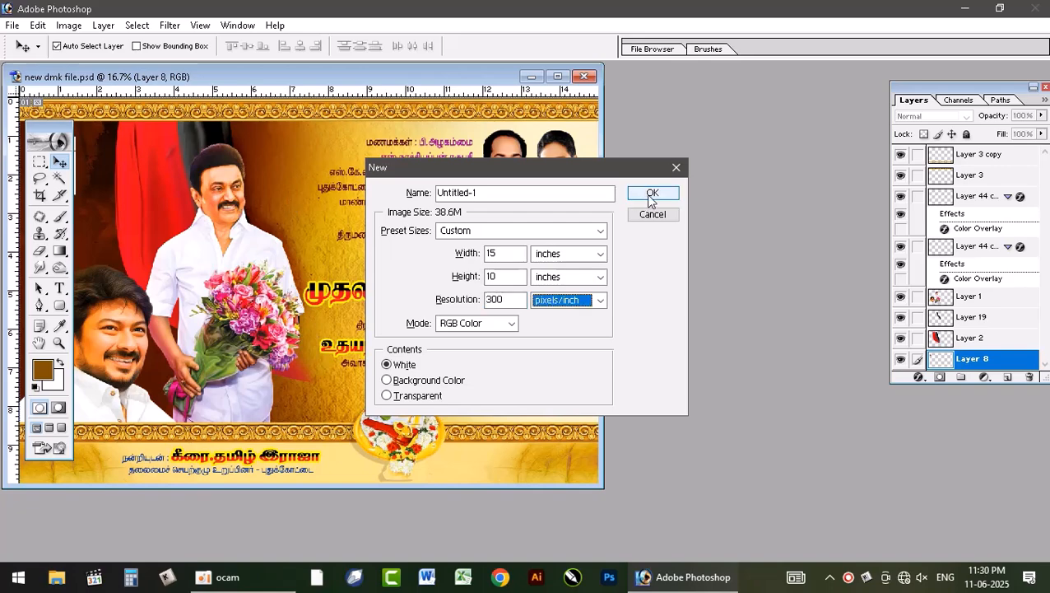
Step: Copy the layer with the two large portraits from new dmk file.psd into the new document
{"action": "left_click_drag", "start_coordinate": [338, 82], "coordinate": [514, 173]}
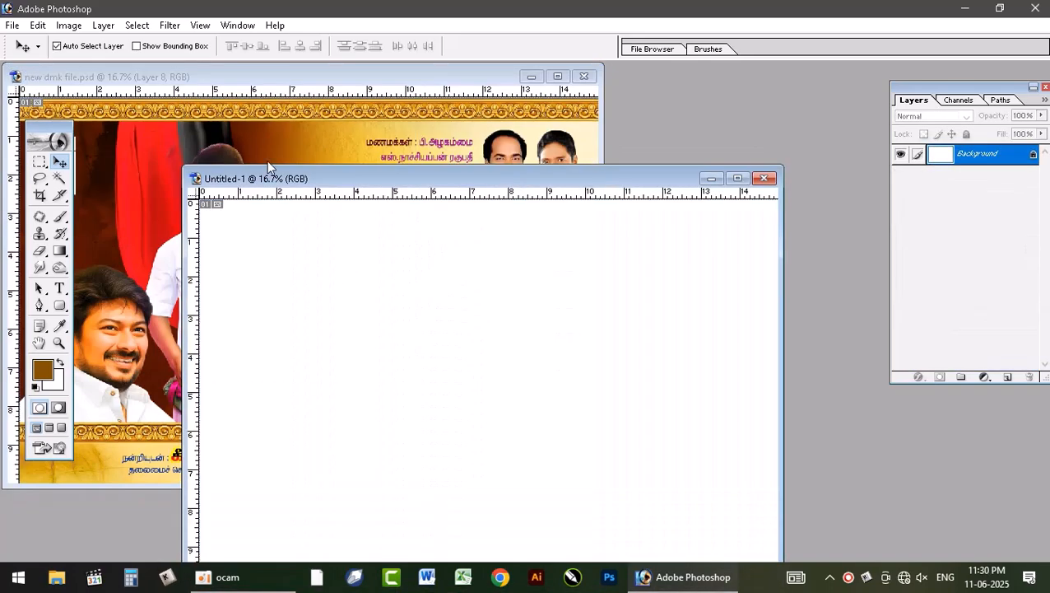
{"action": "left_click", "coordinate": [269, 161]}
{"action": "left_click_drag", "start_coordinate": [221, 342], "coordinate": [249, 286]}
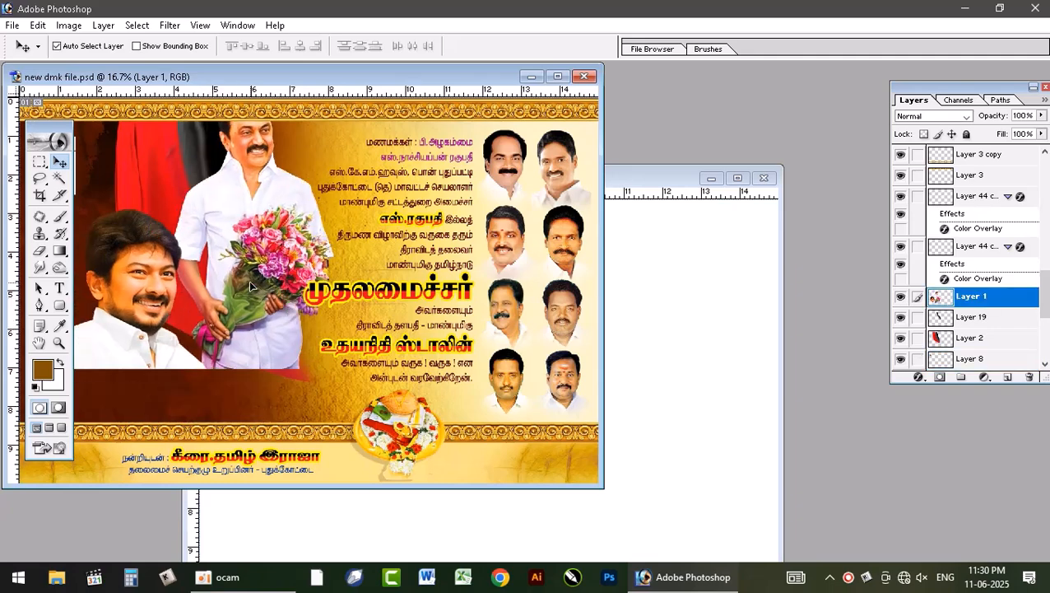
{"action": "key", "text": "ctrl+z"}
{"action": "left_click_drag", "start_coordinate": [346, 305], "coordinate": [443, 405]}
Step: Copy the eight linked small portraits into the new document and move the large portraits to the canvas's left edge
{"action": "left_click", "coordinate": [122, 245]}
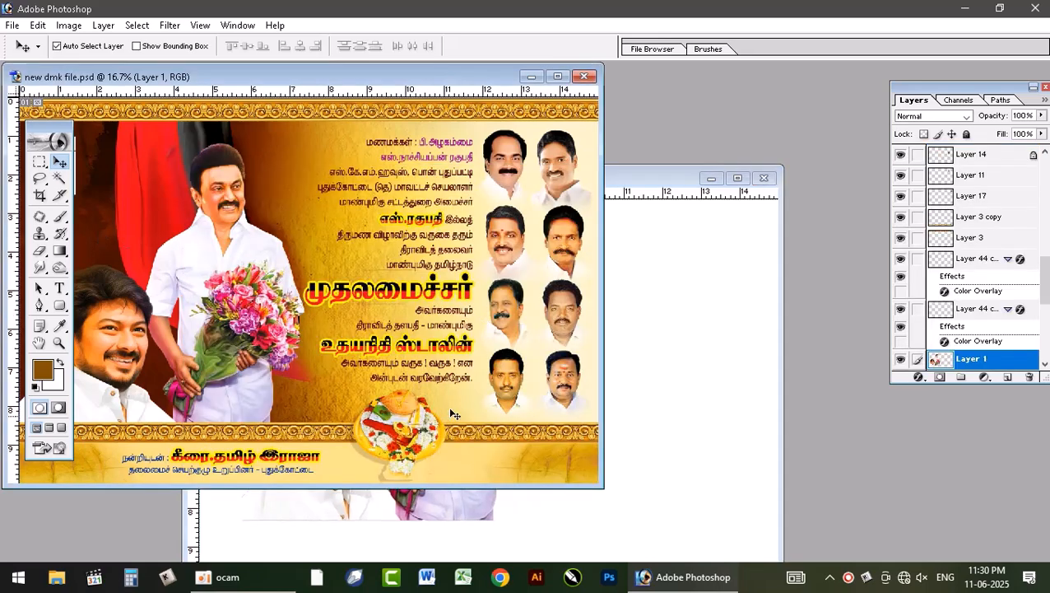
{"action": "left_click_drag", "start_coordinate": [503, 169], "coordinate": [707, 293]}
{"action": "left_click", "coordinate": [738, 177]}
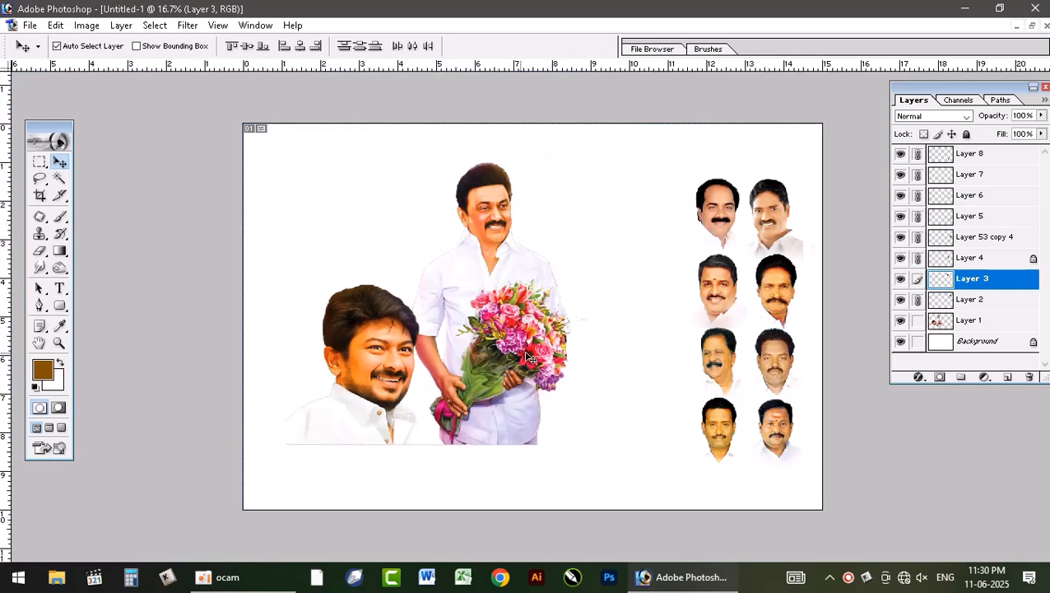
{"action": "left_click_drag", "start_coordinate": [521, 345], "coordinate": [454, 341]}
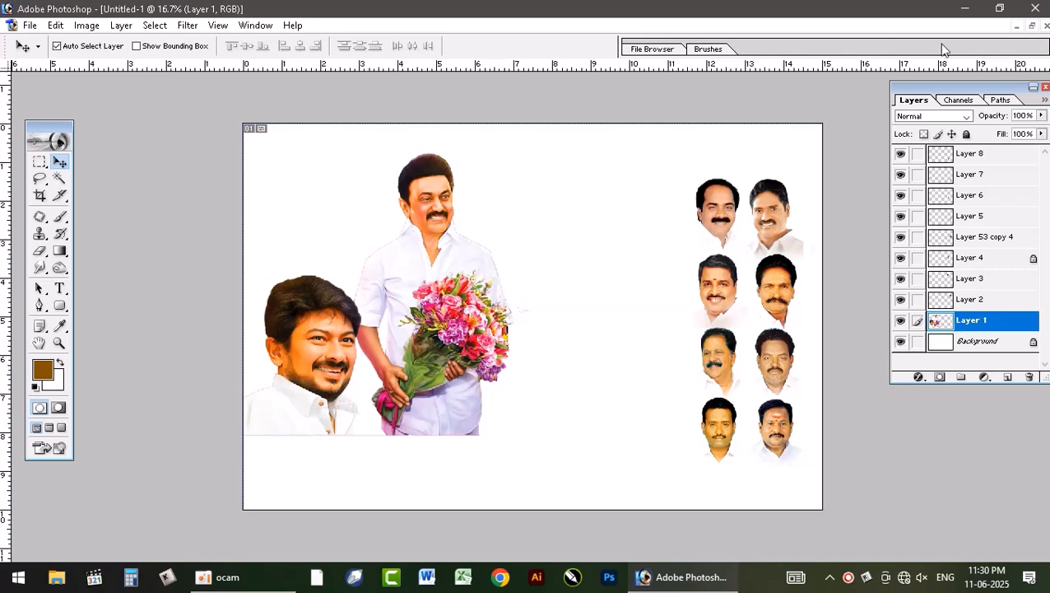
Step: Copy the two linked gold ornamental borders into the new document, fitting the upper one along the canvas's top edge
{"action": "left_click", "coordinate": [1030, 26]}
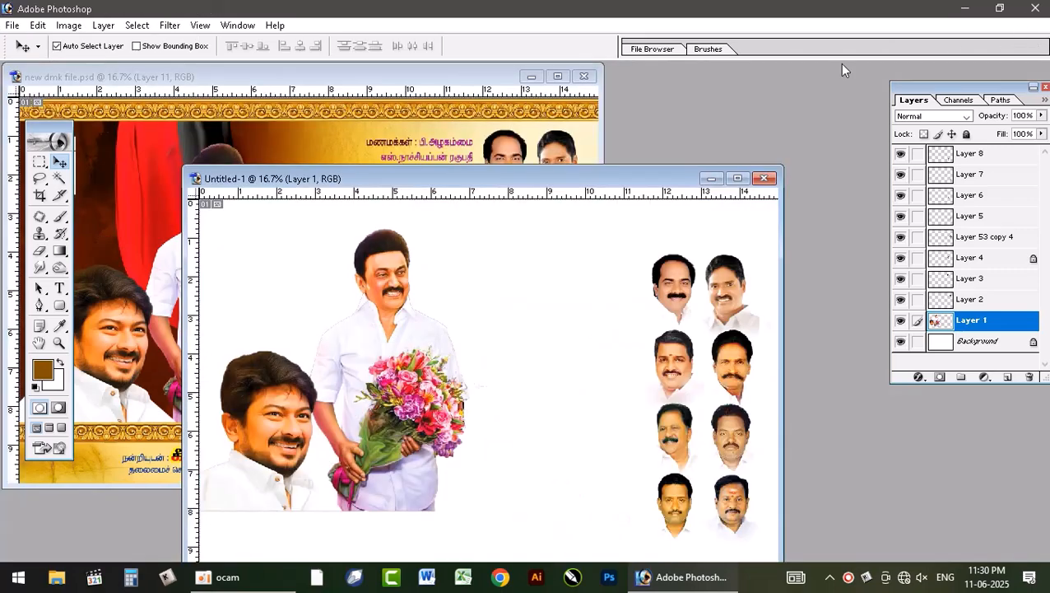
{"action": "left_click", "coordinate": [298, 113]}
{"action": "left_click_drag", "start_coordinate": [311, 110], "coordinate": [649, 227]}
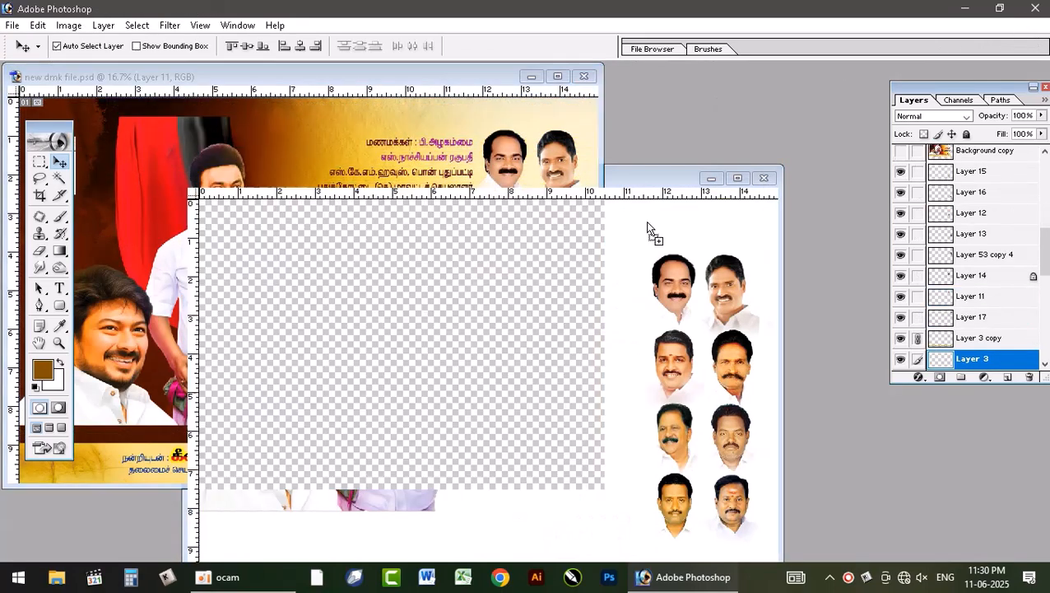
{"action": "left_click", "coordinate": [737, 178]}
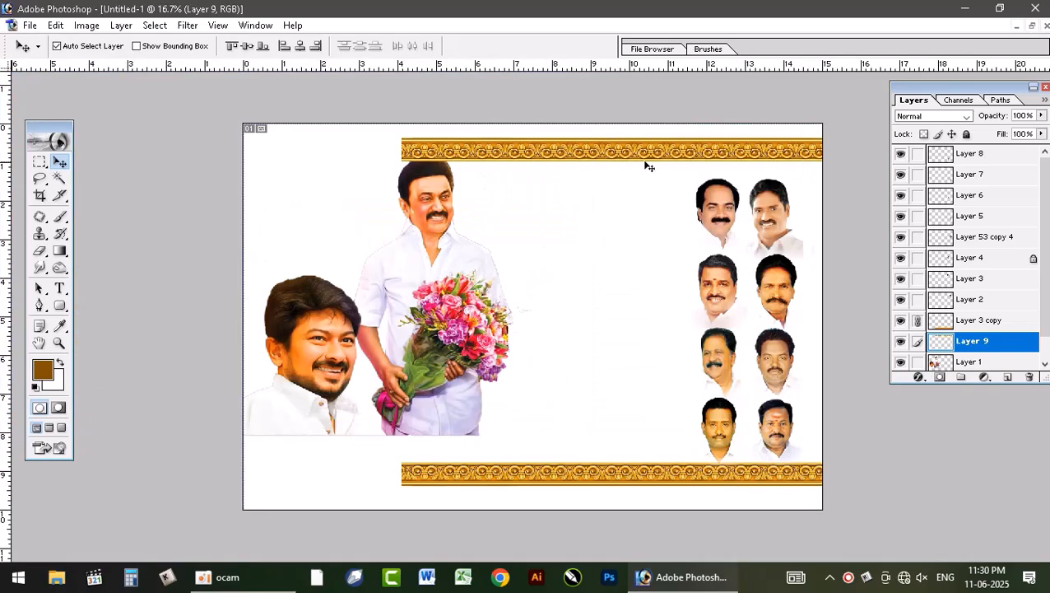
{"action": "left_click_drag", "start_coordinate": [648, 168], "coordinate": [488, 140]}
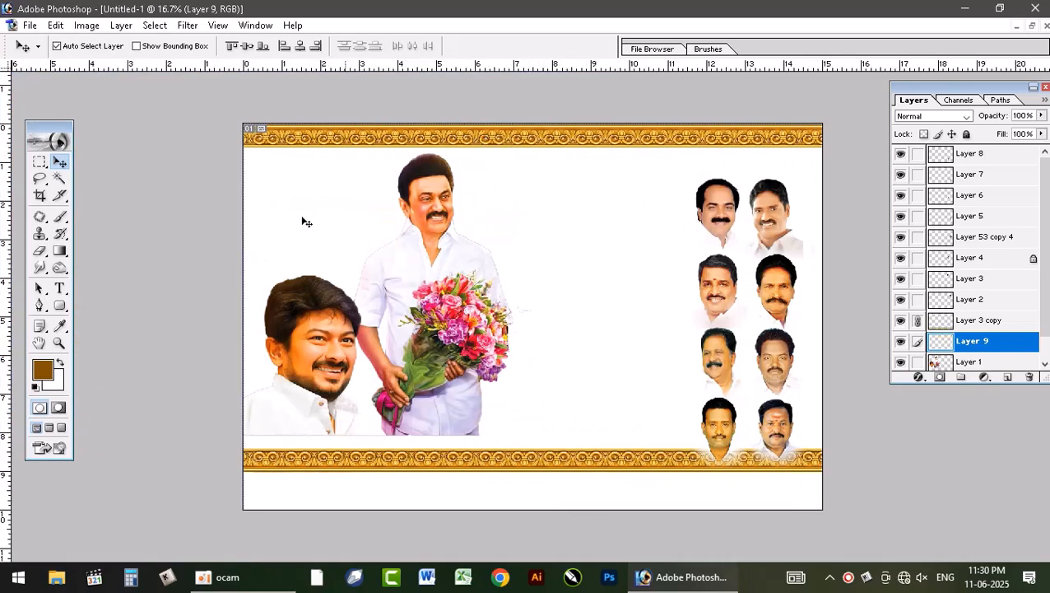
Step: Unlink the two gold borders and bring the lower border's layer to the front of all layers
{"action": "key", "text": "ctrl+e"}
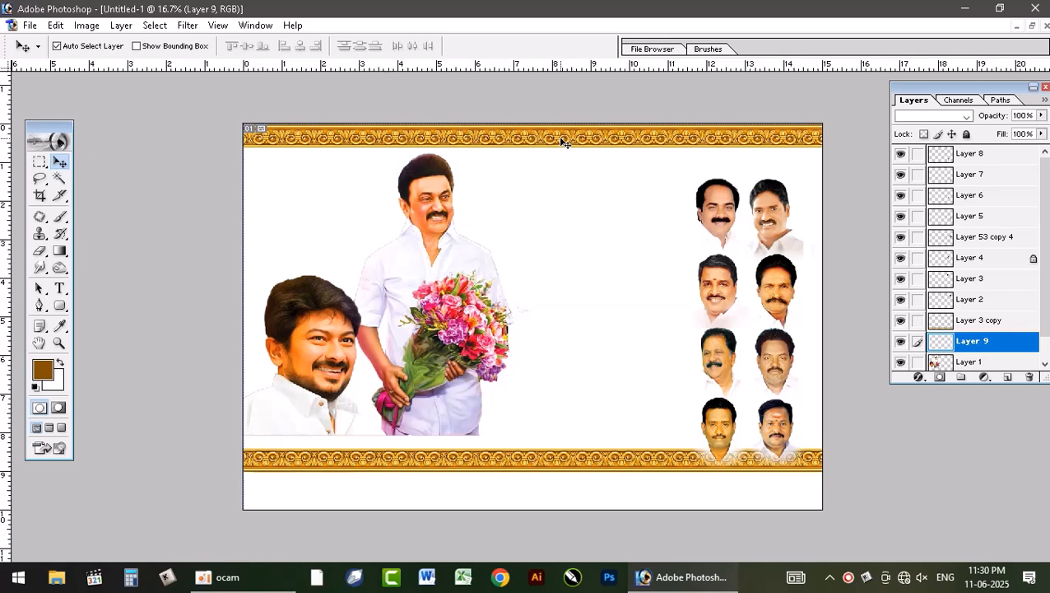
{"action": "left_click_drag", "start_coordinate": [566, 138], "coordinate": [563, 154]}
{"action": "key", "text": "ctrl+z"}
{"action": "left_click", "coordinate": [646, 460]}
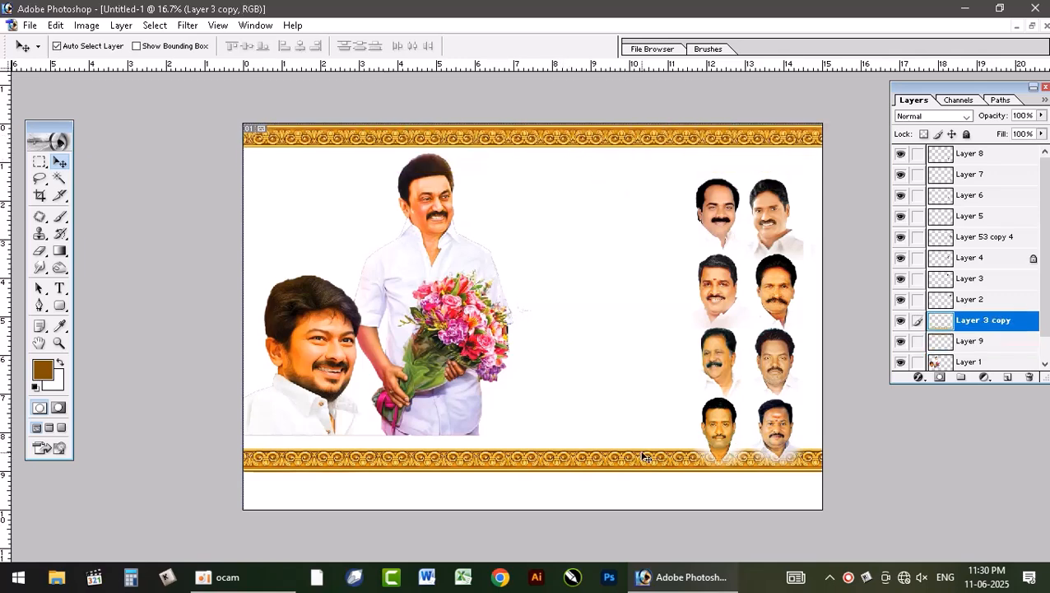
{"action": "key", "text": "ctrl+shift+bracketright"}
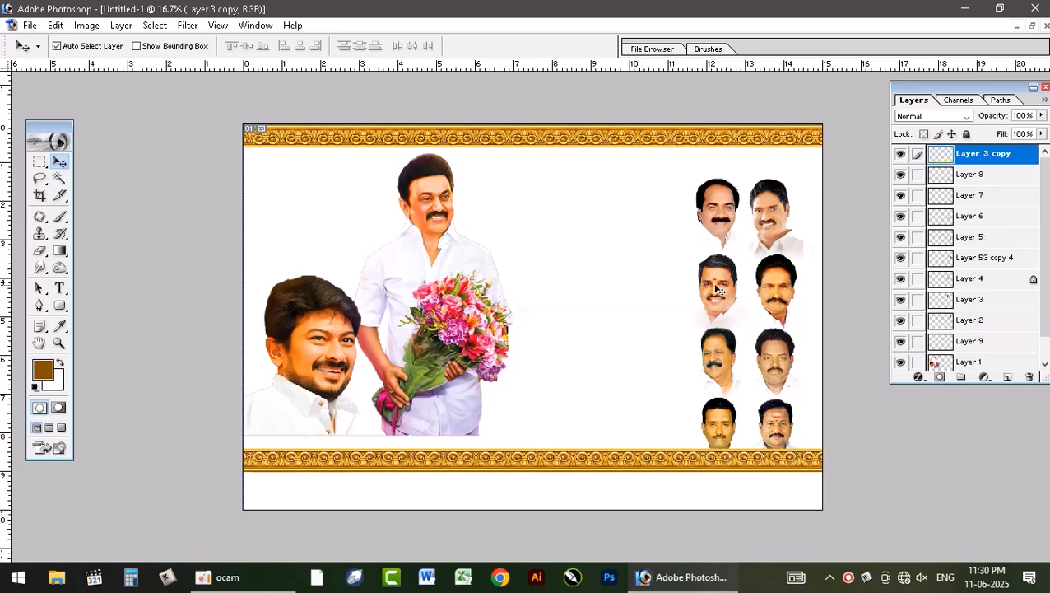
Step: Move the eight small portraits up between the borders and set the two large portraits down against the lower border
{"action": "left_click_drag", "start_coordinate": [718, 290], "coordinate": [723, 265]}
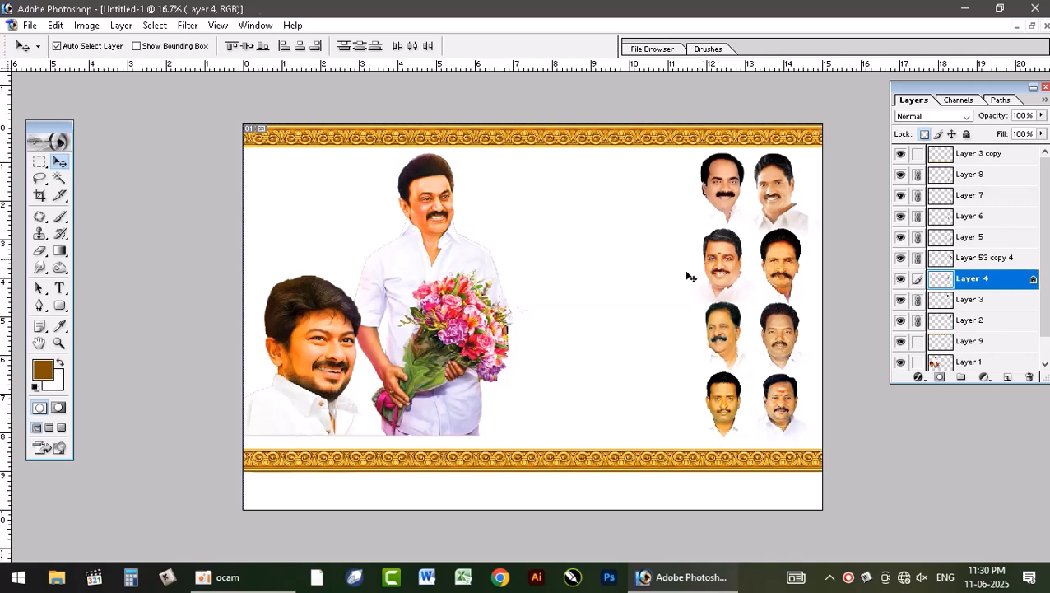
{"action": "left_click", "coordinate": [420, 342]}
{"action": "key", "text": "Right"}
{"action": "key", "text": "Right"}
{"action": "key", "text": "Right"}
{"action": "key", "text": "Right"}
{"action": "key", "text": "Right"}
{"action": "key", "text": "Right"}
{"action": "key", "text": "Right"}
{"action": "key", "text": "Right"}
{"action": "key", "text": "Right"}
{"action": "key", "text": "Right"}
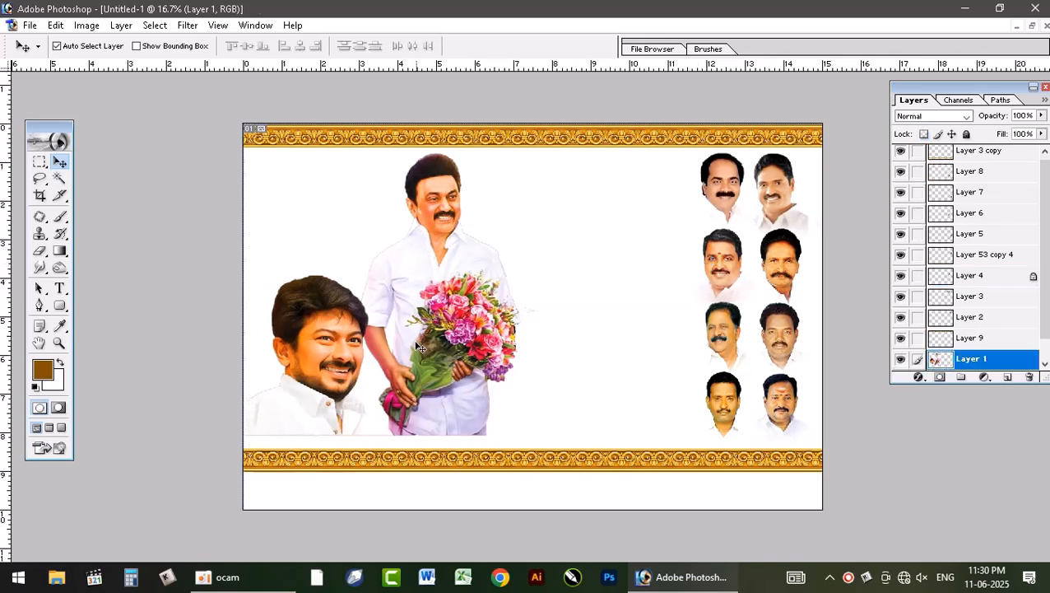
{"action": "left_click_drag", "start_coordinate": [429, 339], "coordinate": [420, 347]}
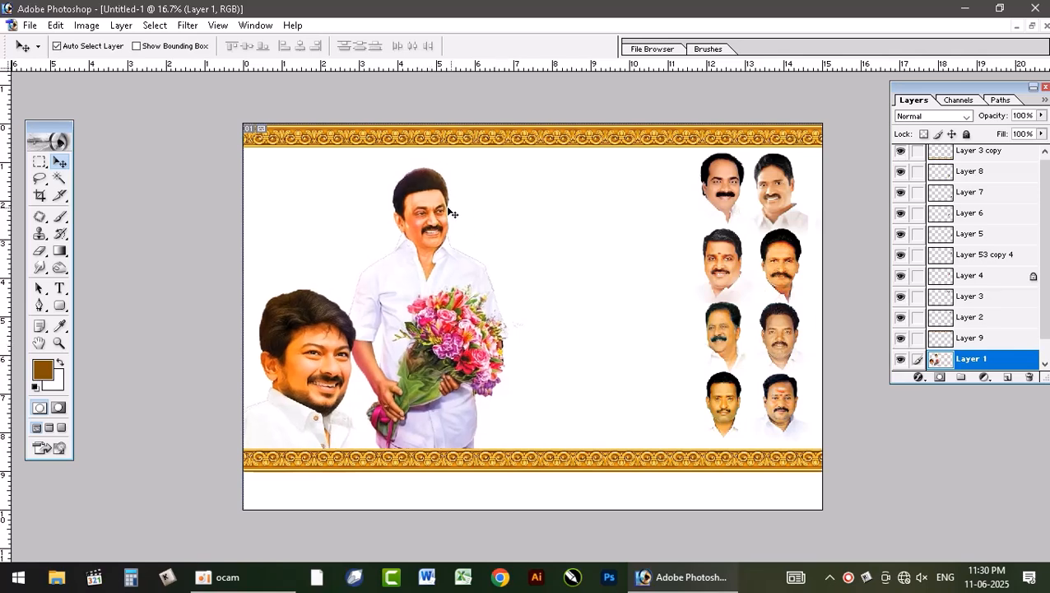
Step: Copy the red and black flag into the new document, place it under the upper border and send it behind the large portraits
{"action": "left_click", "coordinate": [1033, 25]}
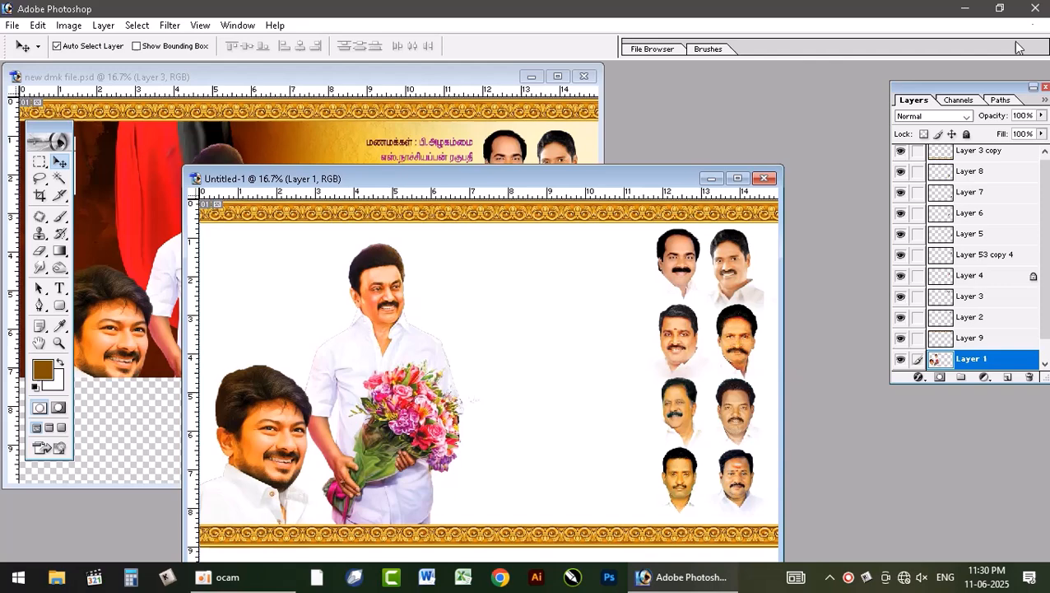
{"action": "left_click", "coordinate": [113, 215]}
{"action": "left_click_drag", "start_coordinate": [169, 177], "coordinate": [678, 320]}
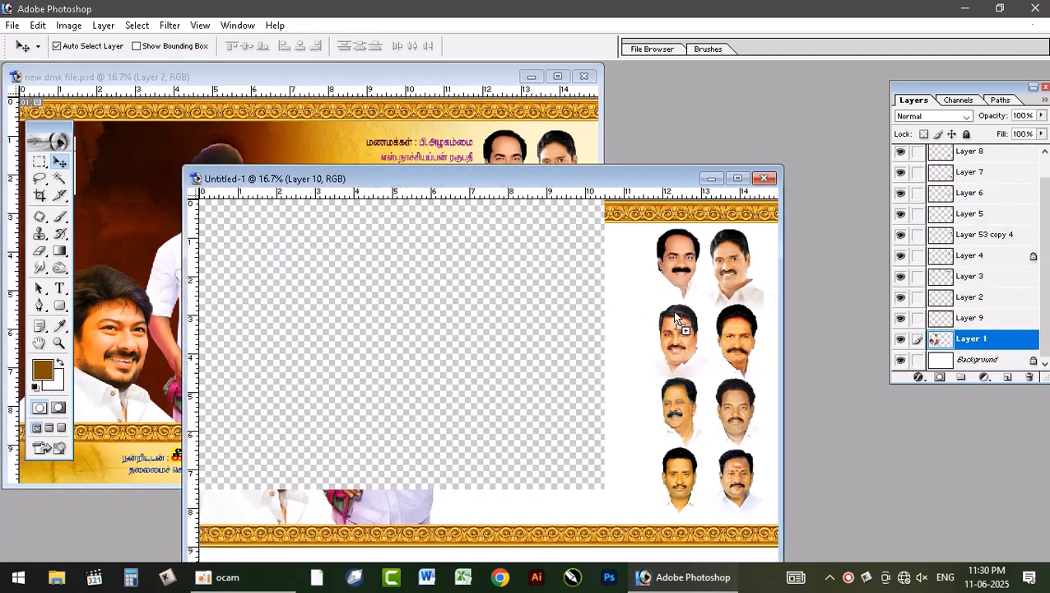
{"action": "left_click", "coordinate": [737, 178]}
{"action": "left_click_drag", "start_coordinate": [726, 222], "coordinate": [363, 227]}
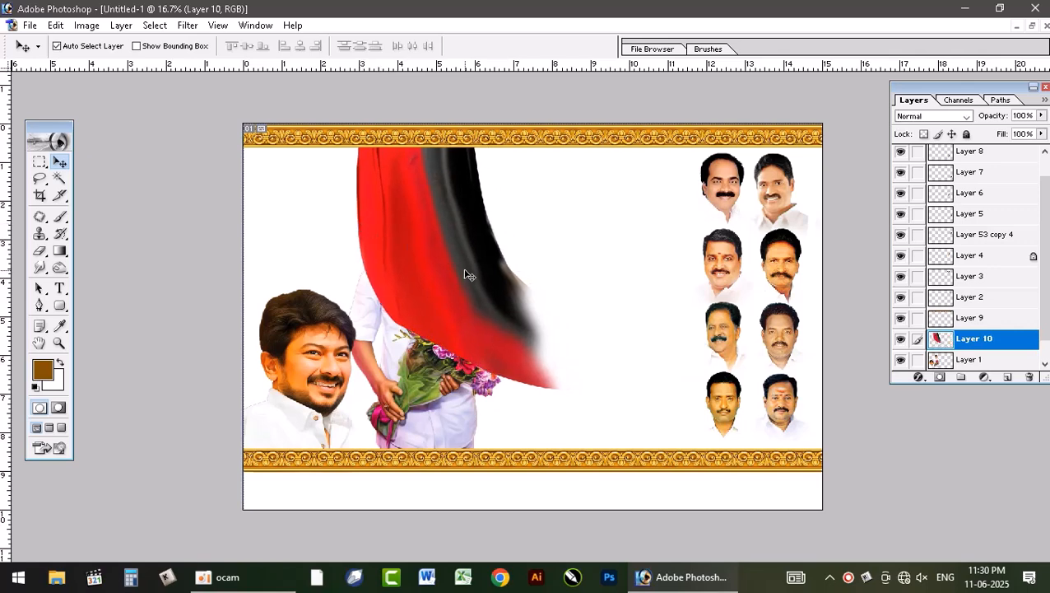
{"action": "key", "text": "ctrl+bracketleft"}
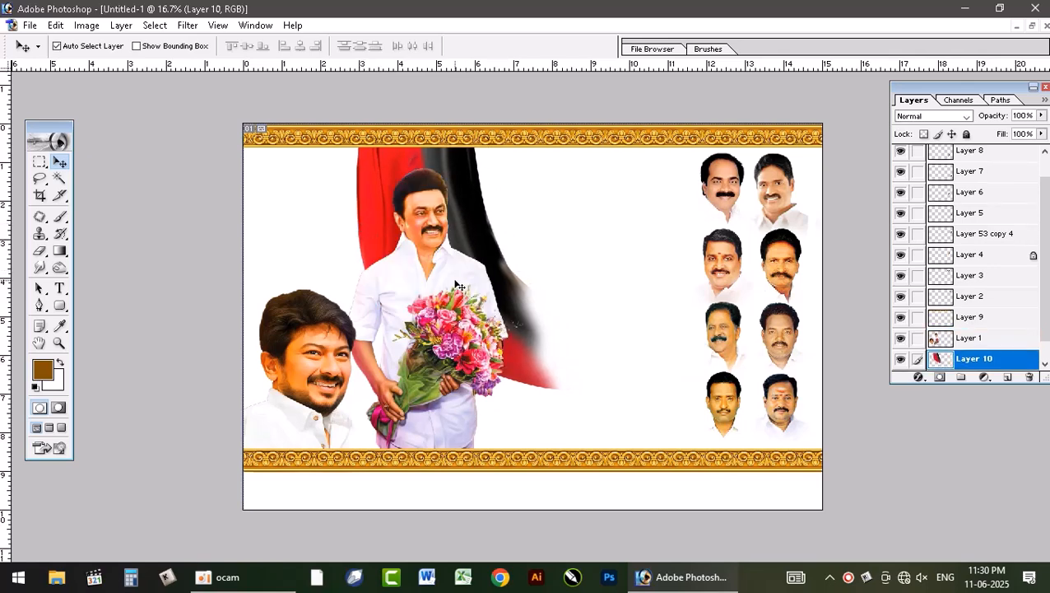
Step: Copy the small group of framed photos into the new document and place it in the canvas's upper-left corner
{"action": "left_click", "coordinate": [1033, 26]}
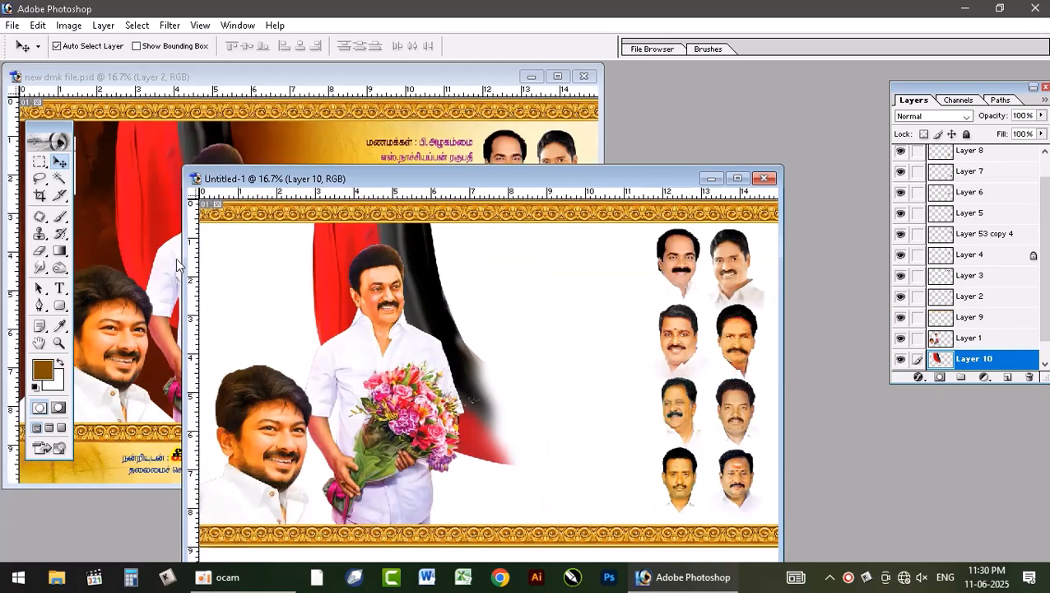
{"action": "left_click", "coordinate": [121, 196]}
{"action": "left_click_drag", "start_coordinate": [308, 80], "coordinate": [506, 80]}
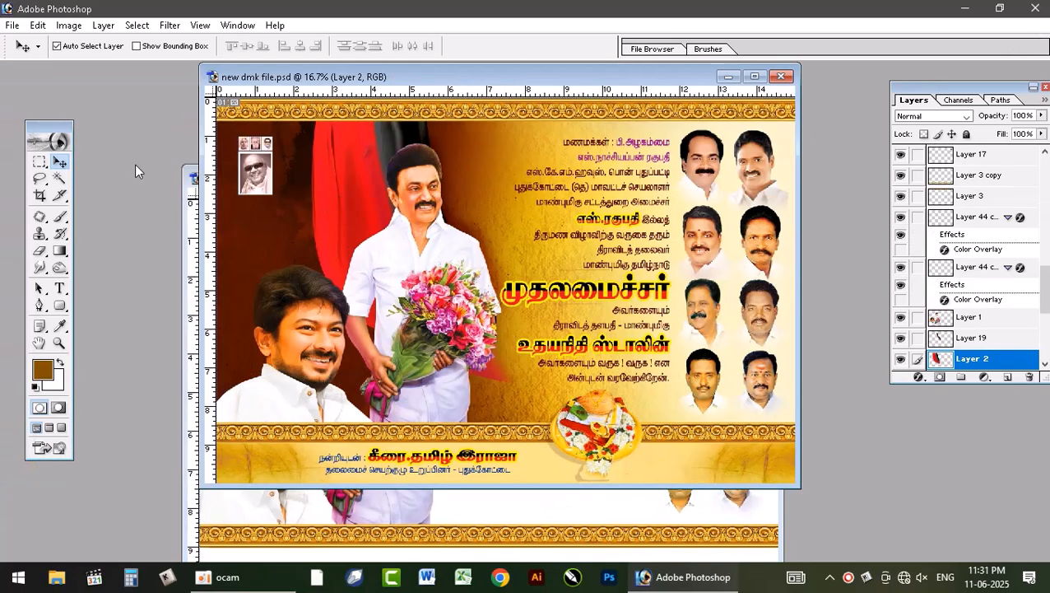
{"action": "left_click", "coordinate": [279, 182]}
{"action": "left_click_drag", "start_coordinate": [252, 176], "coordinate": [564, 505]}
{"action": "left_click", "coordinate": [740, 176]}
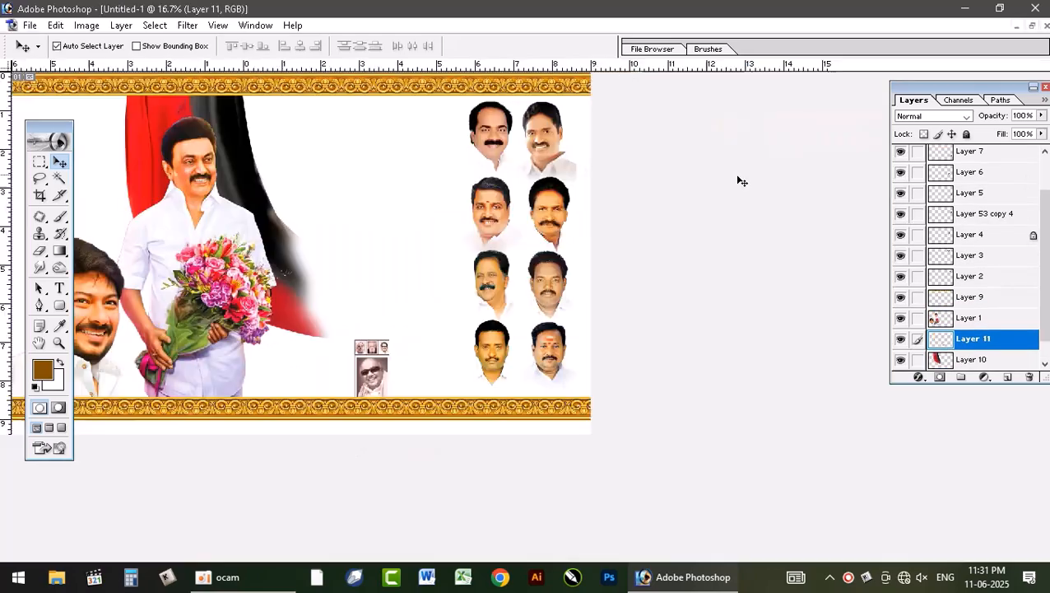
{"action": "left_click_drag", "start_coordinate": [613, 421], "coordinate": [291, 195]}
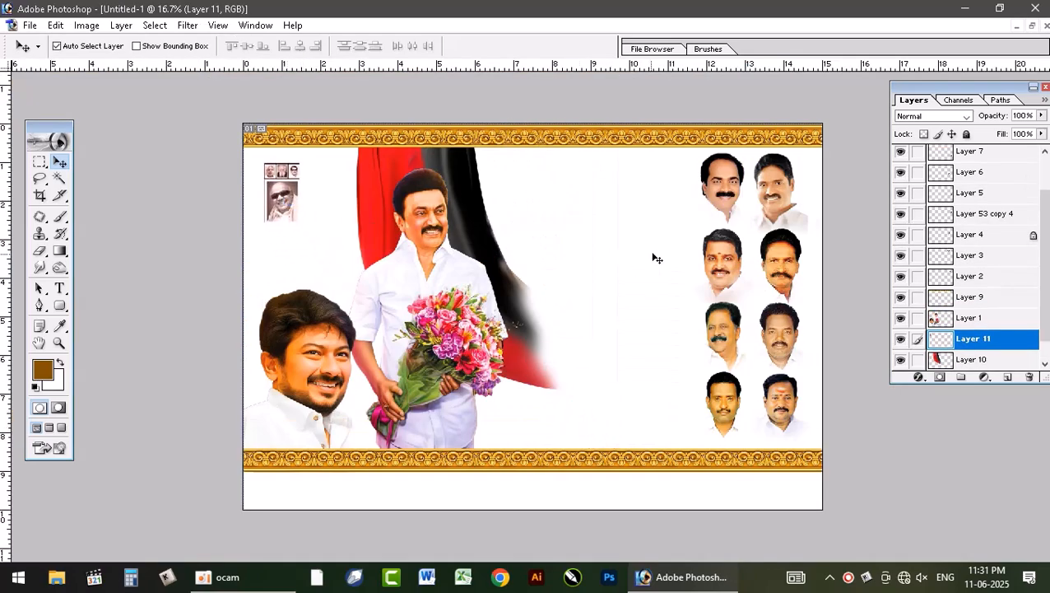
Step: Copy the Tamil invitation text block into the new document, place it beside the small portraits and bring it to the front
{"action": "left_click", "coordinate": [658, 263]}
{"action": "left_click", "coordinate": [1032, 25]}
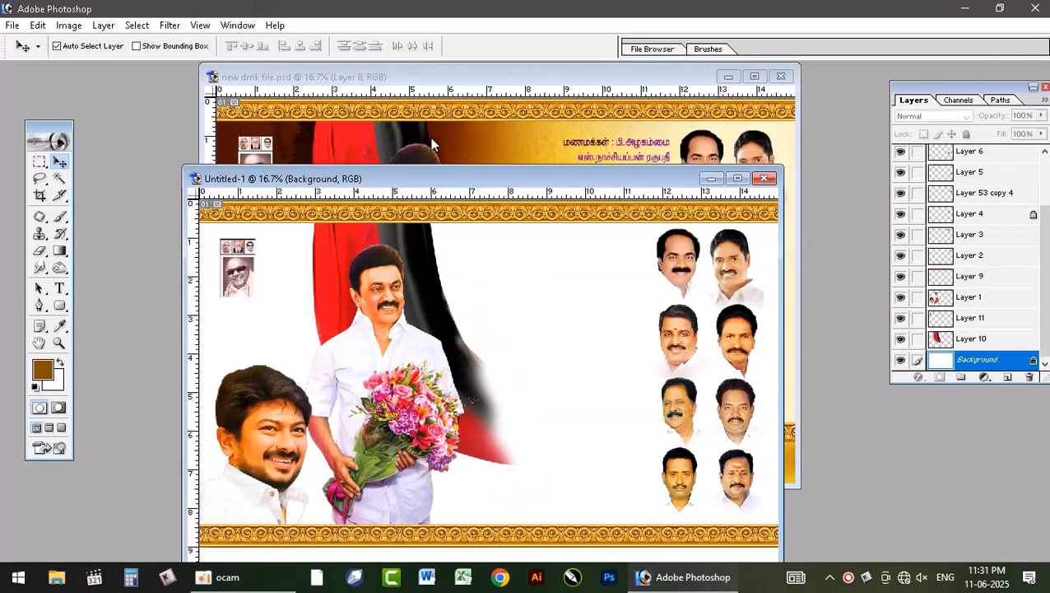
{"action": "left_click", "coordinate": [560, 147]}
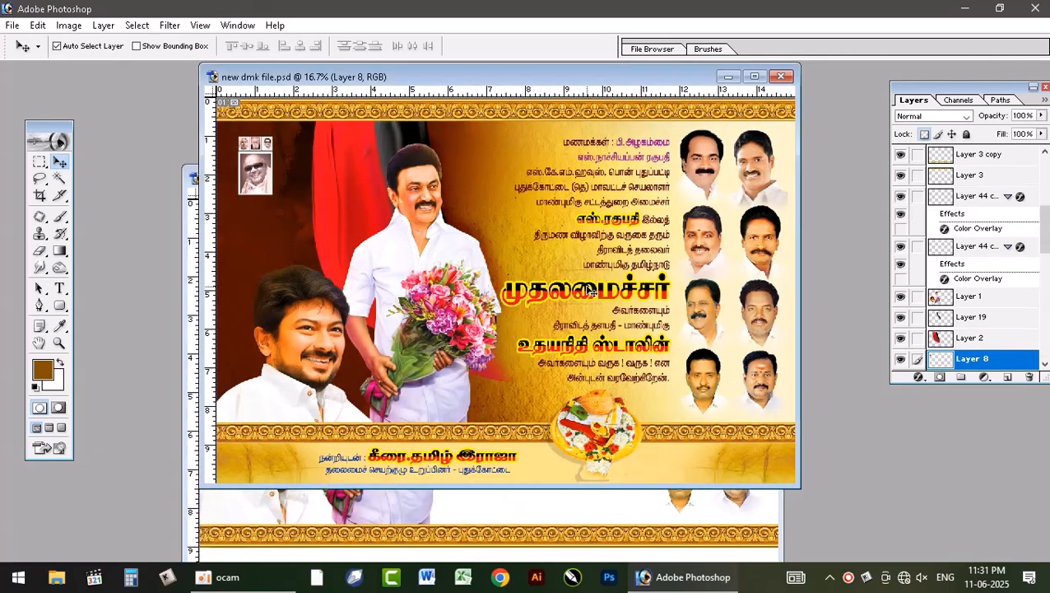
{"action": "left_click_drag", "start_coordinate": [596, 293], "coordinate": [592, 442]}
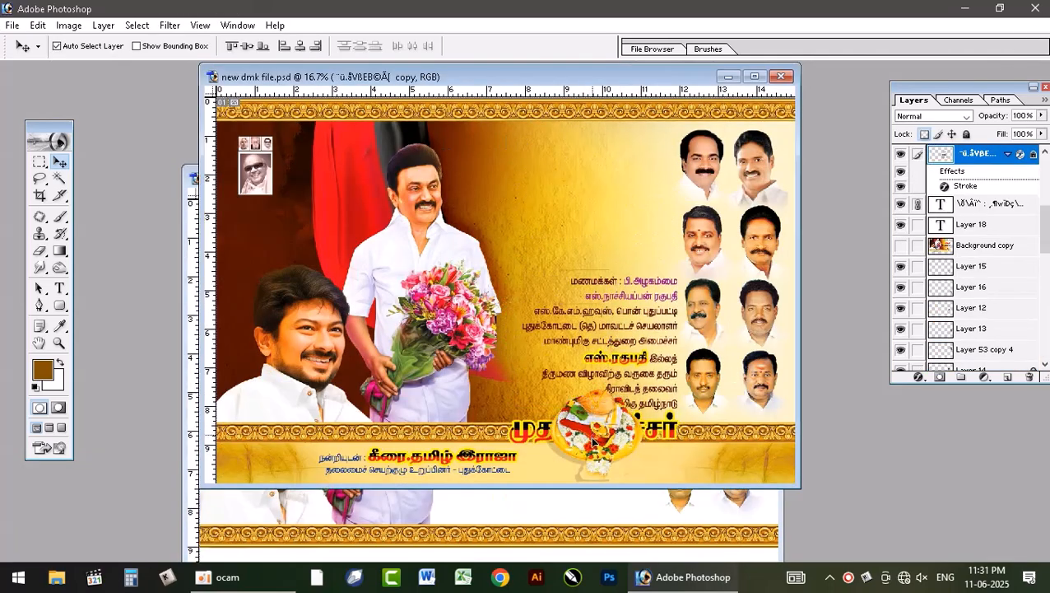
{"action": "left_click", "coordinate": [599, 507]}
{"action": "left_click", "coordinate": [737, 179]}
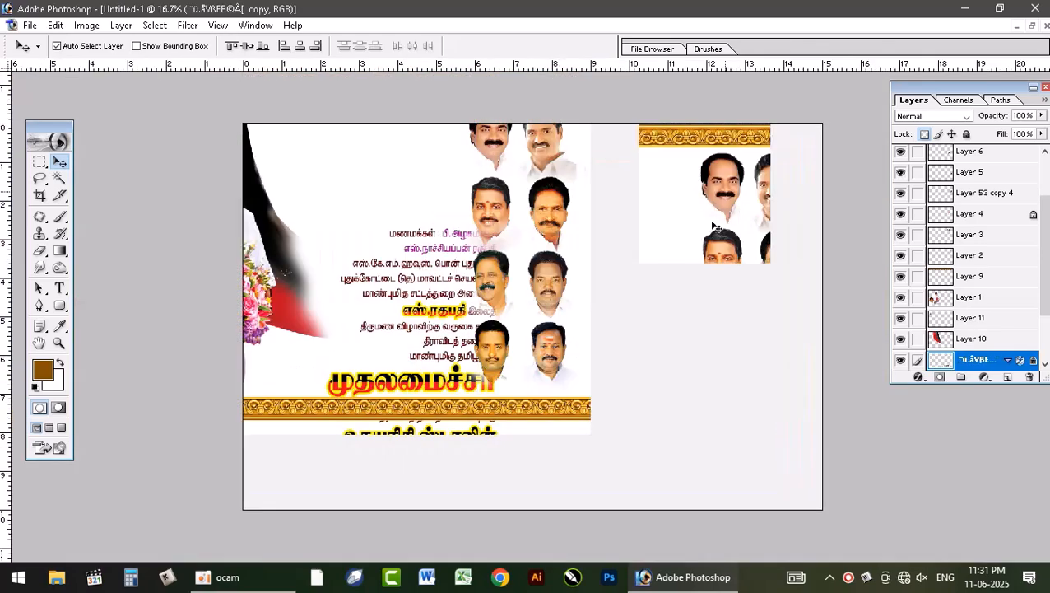
{"action": "left_click_drag", "start_coordinate": [649, 430], "coordinate": [606, 325]}
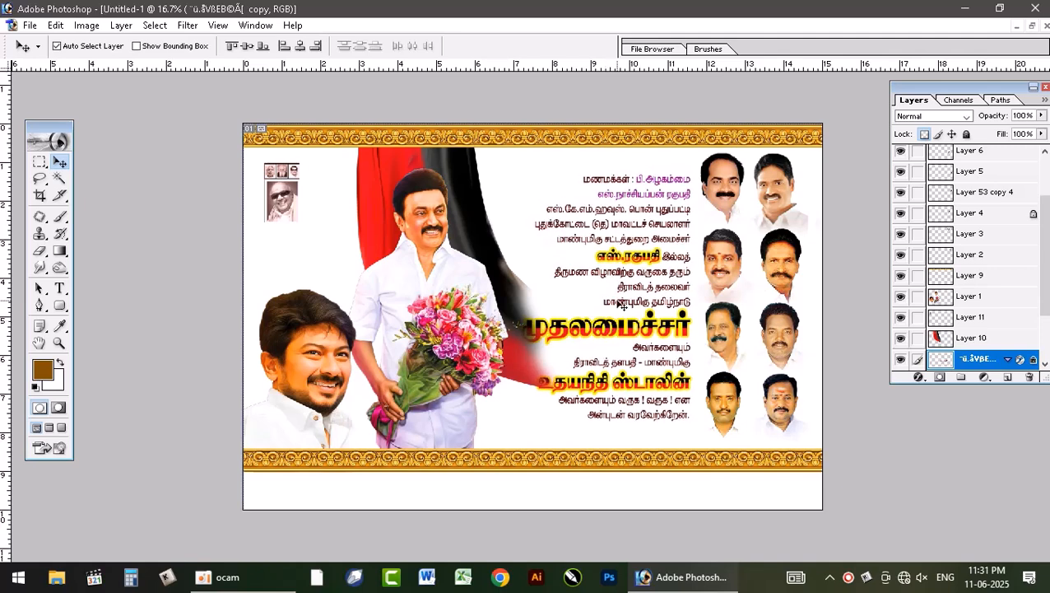
{"action": "key", "text": "ctrl+shift+]"}
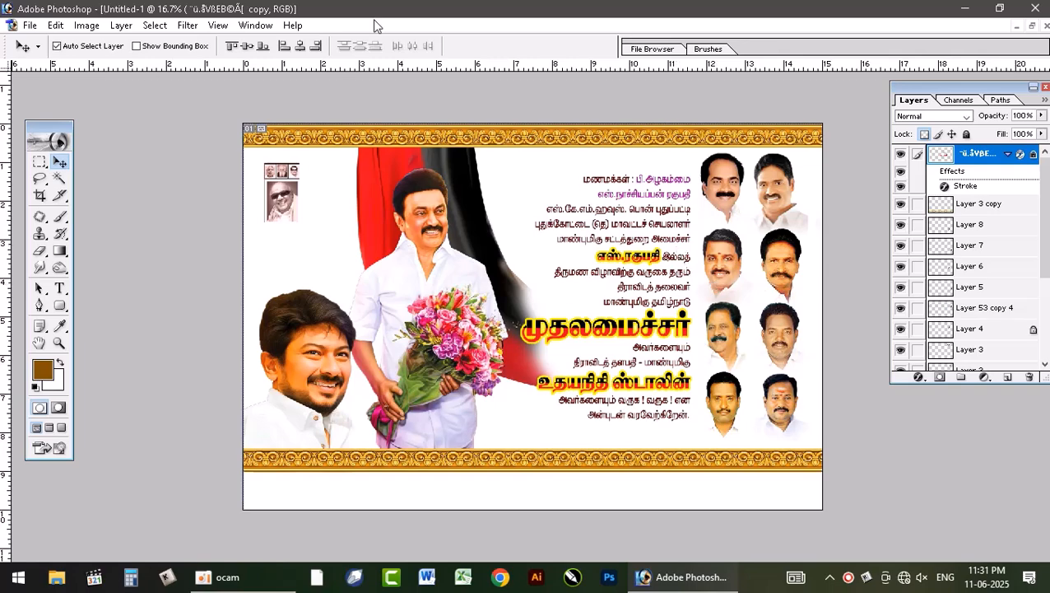
Step: Copy the decorated ceremonial plate from new dmk file.psd into the new document and place it over the lower border
{"action": "left_click", "coordinate": [1034, 26]}
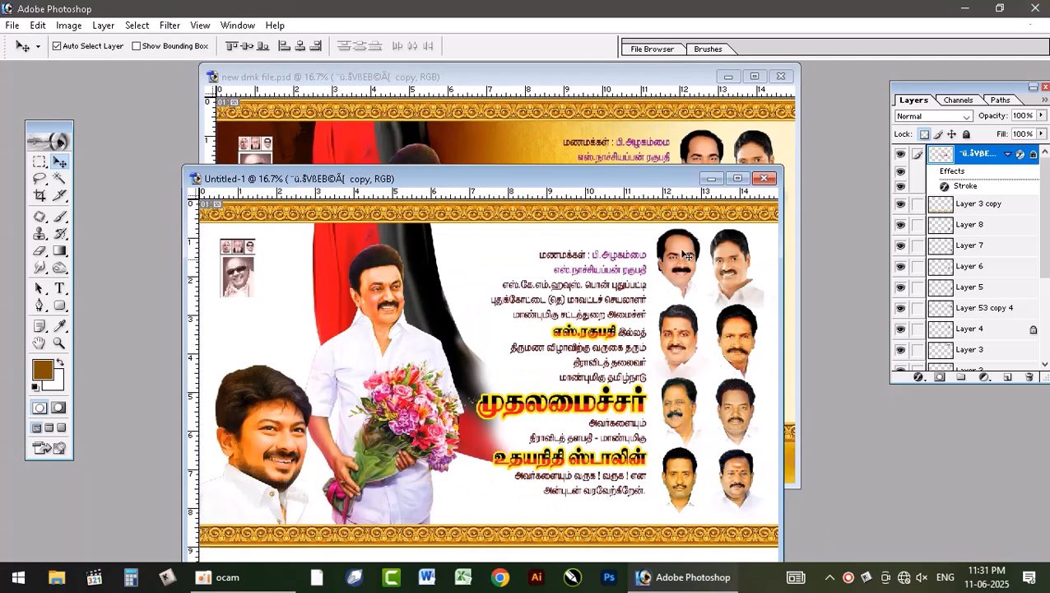
{"action": "left_click", "coordinate": [694, 136]}
{"action": "left_click_drag", "start_coordinate": [603, 409], "coordinate": [599, 527]}
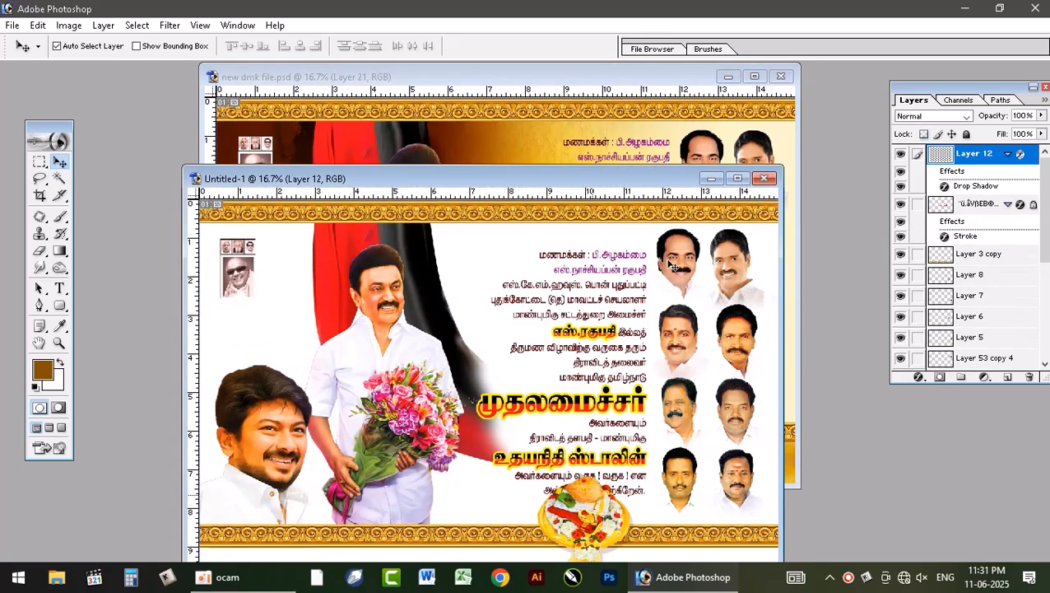
{"action": "left_click", "coordinate": [742, 181]}
{"action": "left_click_drag", "start_coordinate": [640, 449], "coordinate": [634, 461]}
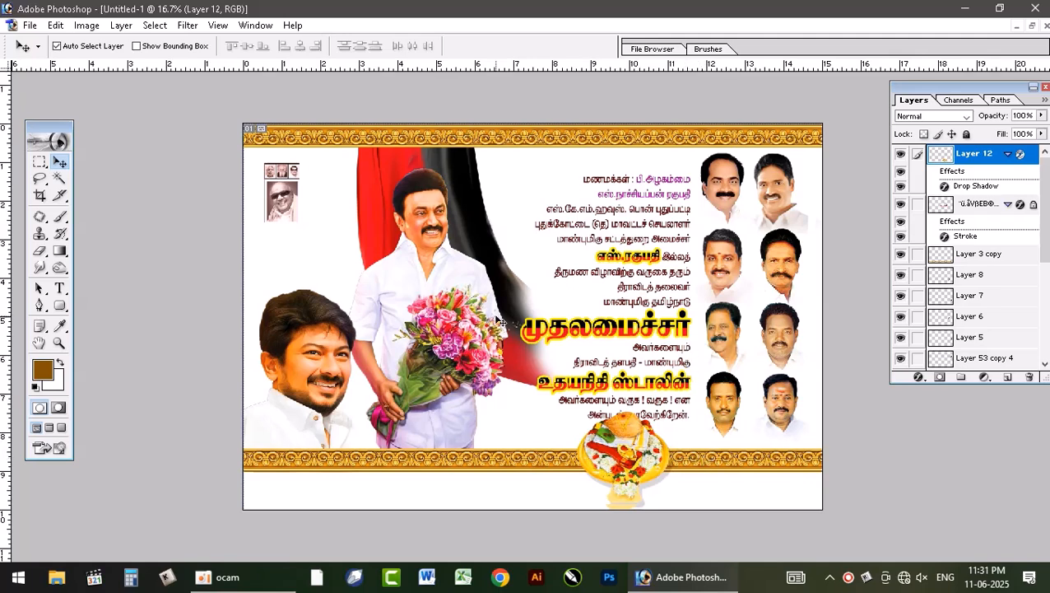
Step: Shift the two large portraits, the lower border and the Tamil invitation text slightly upward, keeping the plate on the border below the text
{"action": "left_click_drag", "start_coordinate": [460, 340], "coordinate": [457, 331]}
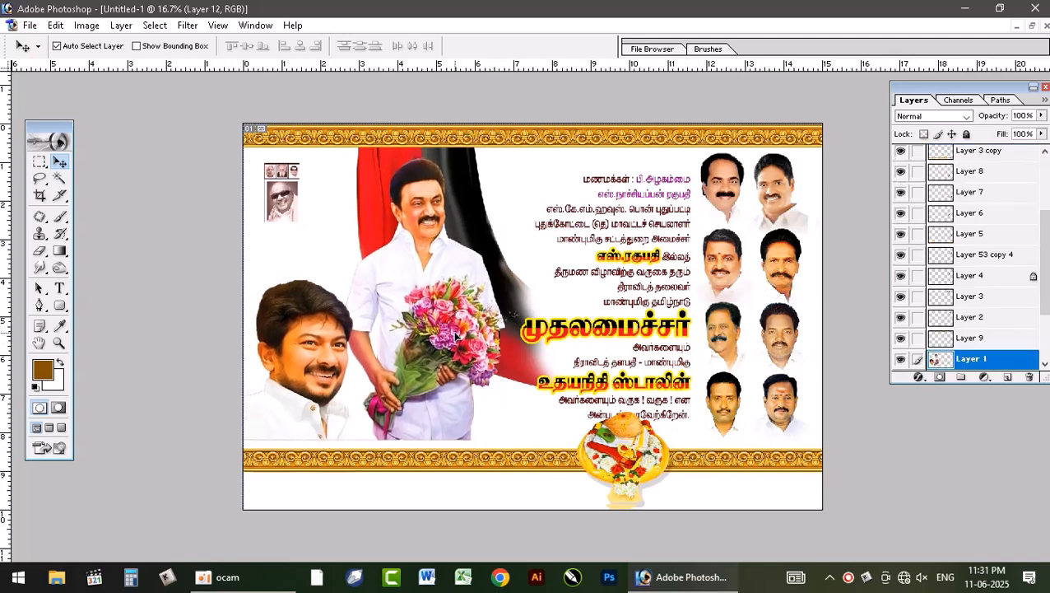
{"action": "left_click_drag", "start_coordinate": [452, 465], "coordinate": [462, 458]}
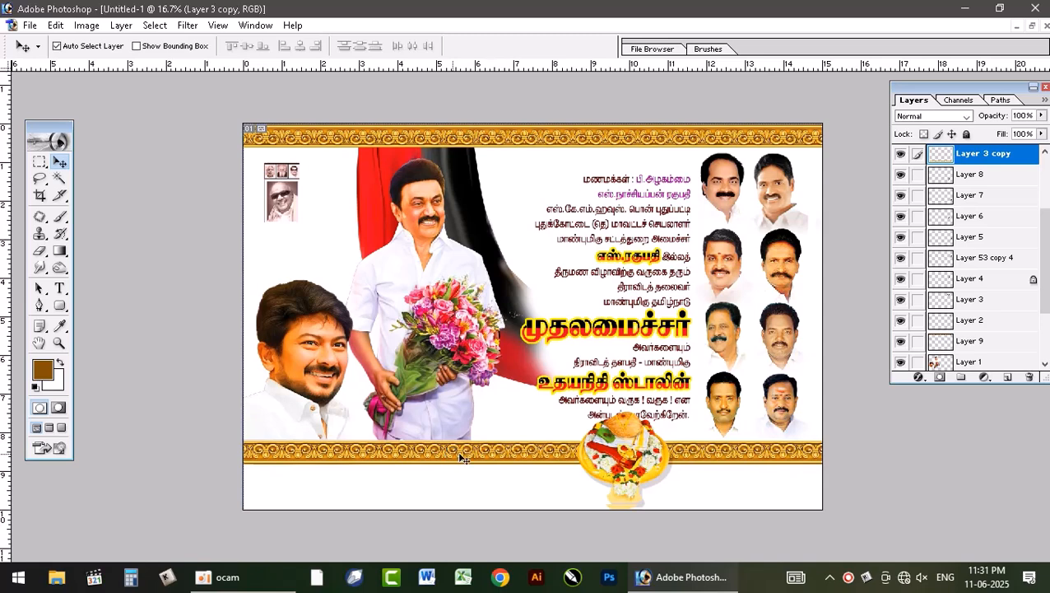
{"action": "left_click_drag", "start_coordinate": [627, 456], "coordinate": [532, 456]}
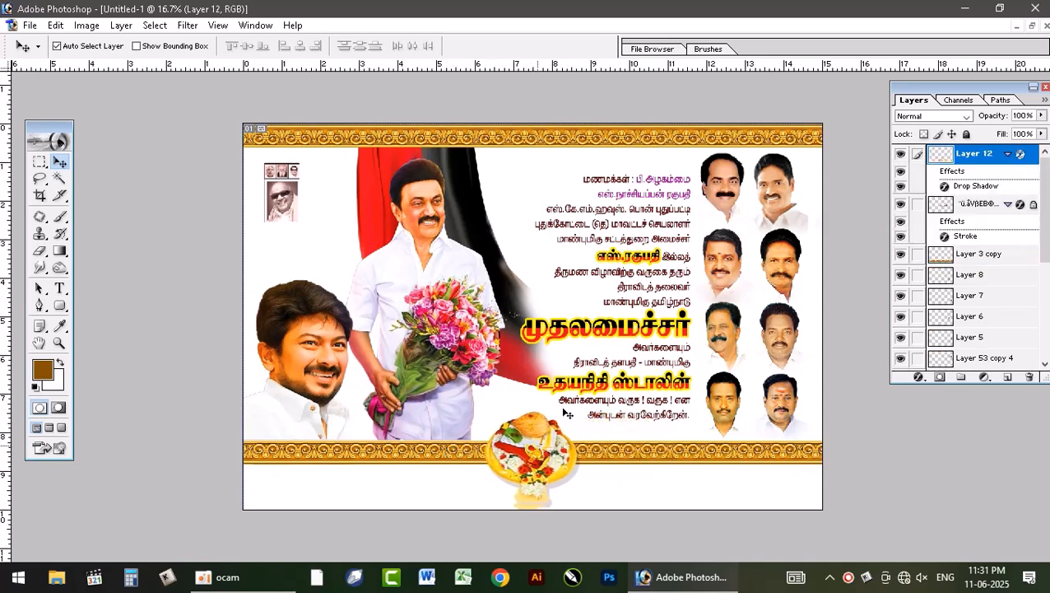
{"action": "left_click_drag", "start_coordinate": [651, 317], "coordinate": [650, 302]}
{"action": "left_click_drag", "start_coordinate": [554, 444], "coordinate": [648, 444]}
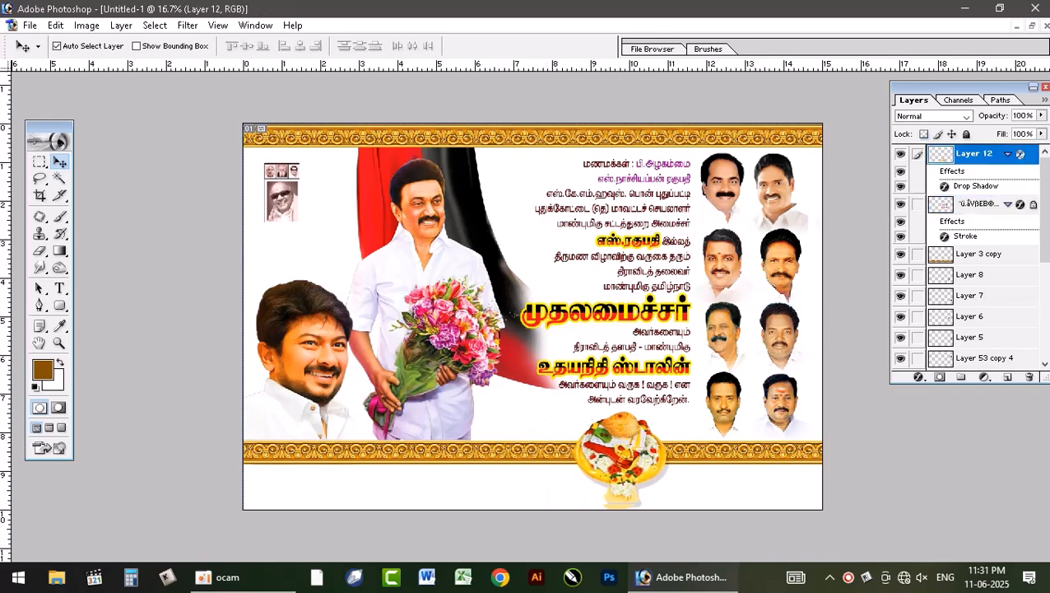
Step: Copy the two-line Tamil credit text from new dmk file.psd into the new document and place it beneath the lower border, beside the plate
{"action": "left_click", "coordinate": [1032, 27]}
{"action": "left_click", "coordinate": [604, 155]}
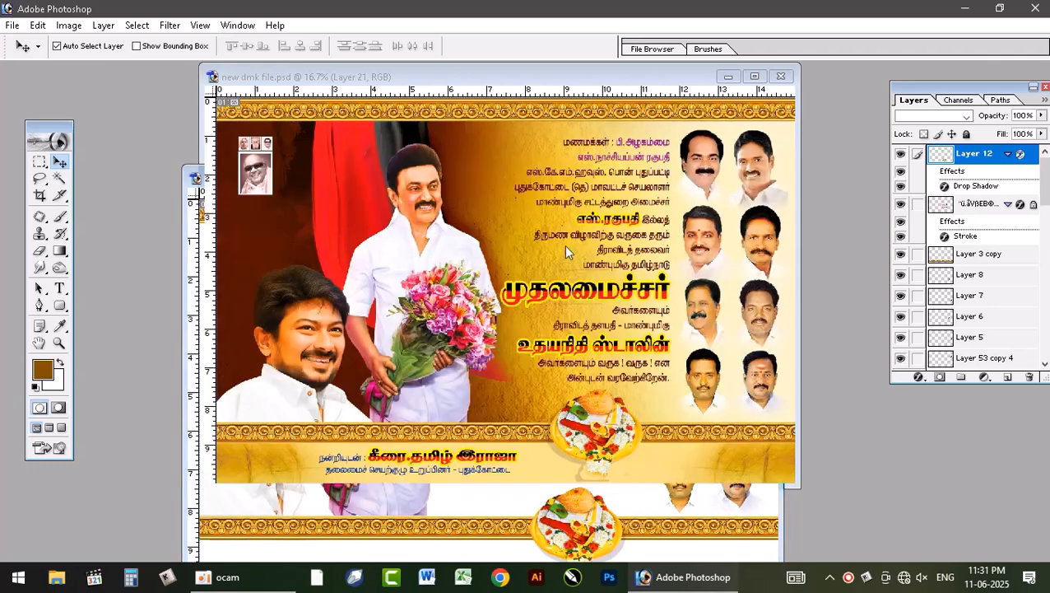
{"action": "left_click", "coordinate": [391, 459]}
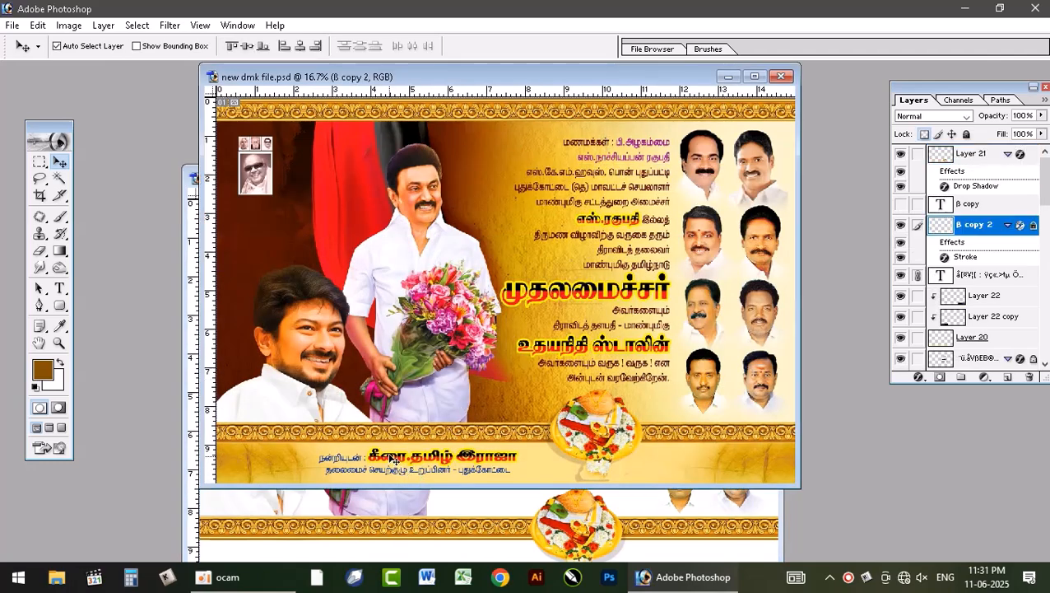
{"action": "left_click_drag", "start_coordinate": [391, 460], "coordinate": [465, 540]}
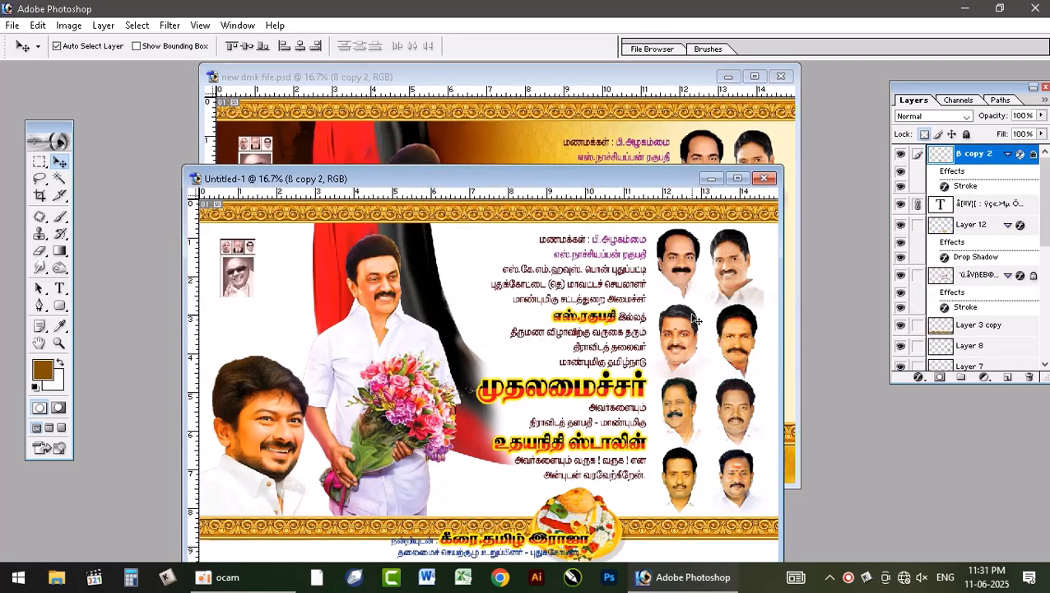
{"action": "left_click", "coordinate": [738, 178]}
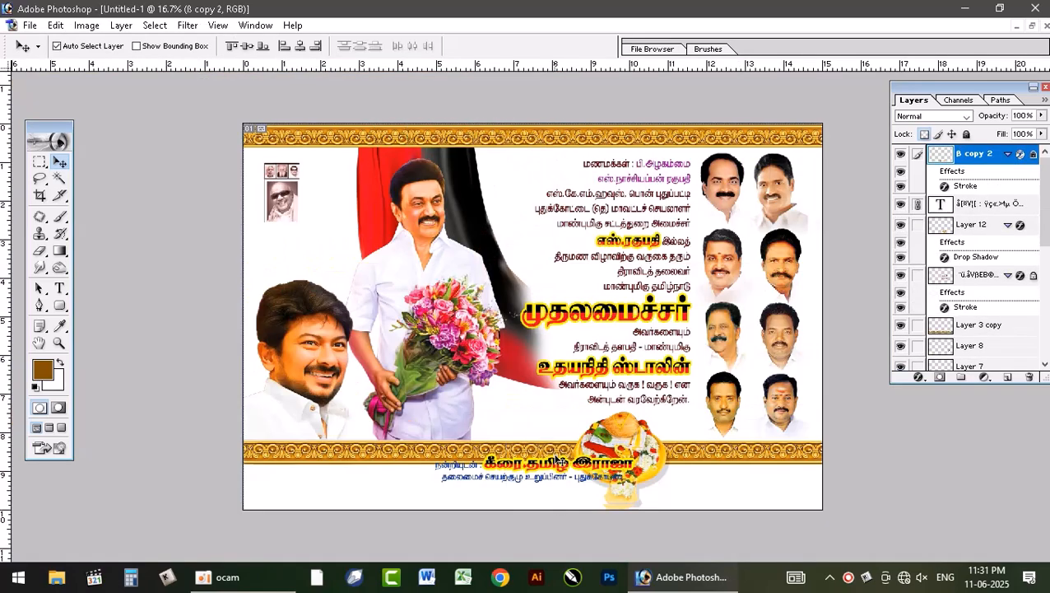
{"action": "left_click_drag", "start_coordinate": [553, 463], "coordinate": [471, 478]}
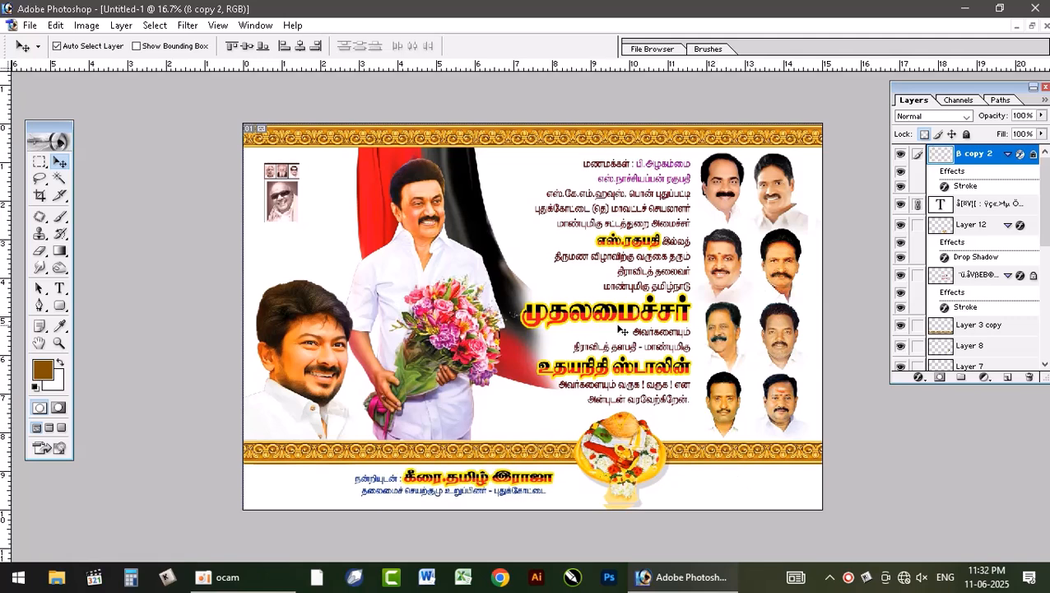
{"action": "left_click", "coordinate": [1032, 25]}
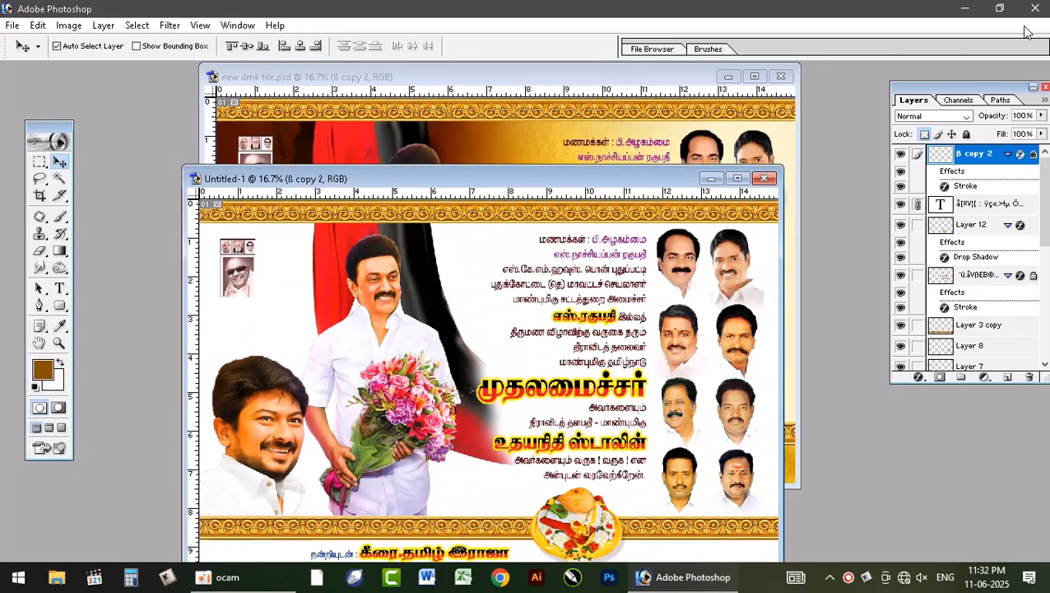
{"action": "left_click", "coordinate": [559, 149]}
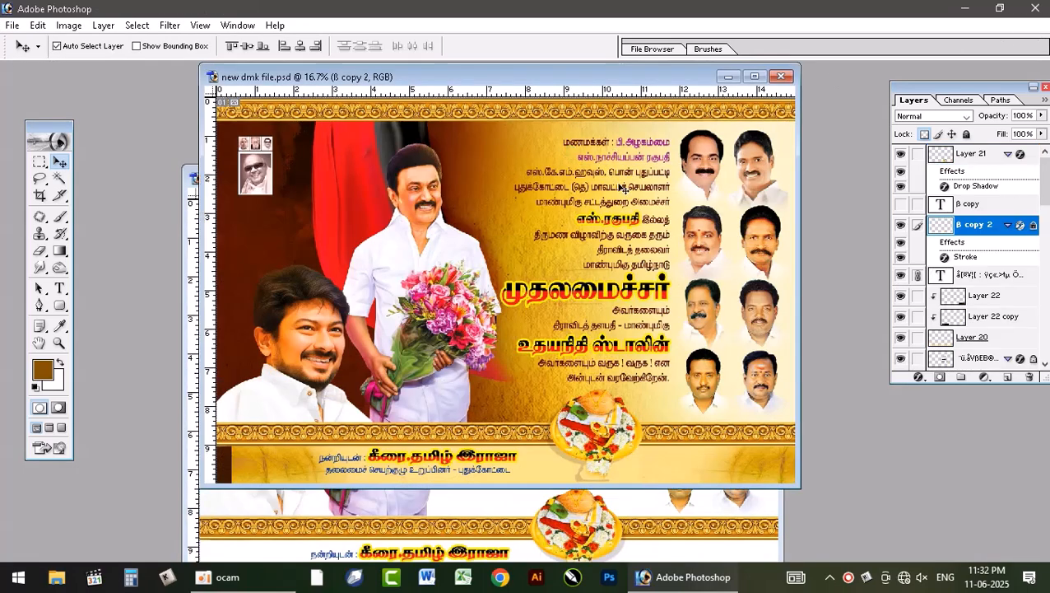
{"action": "left_click", "coordinate": [722, 533]}
{"action": "left_click", "coordinate": [732, 182]}
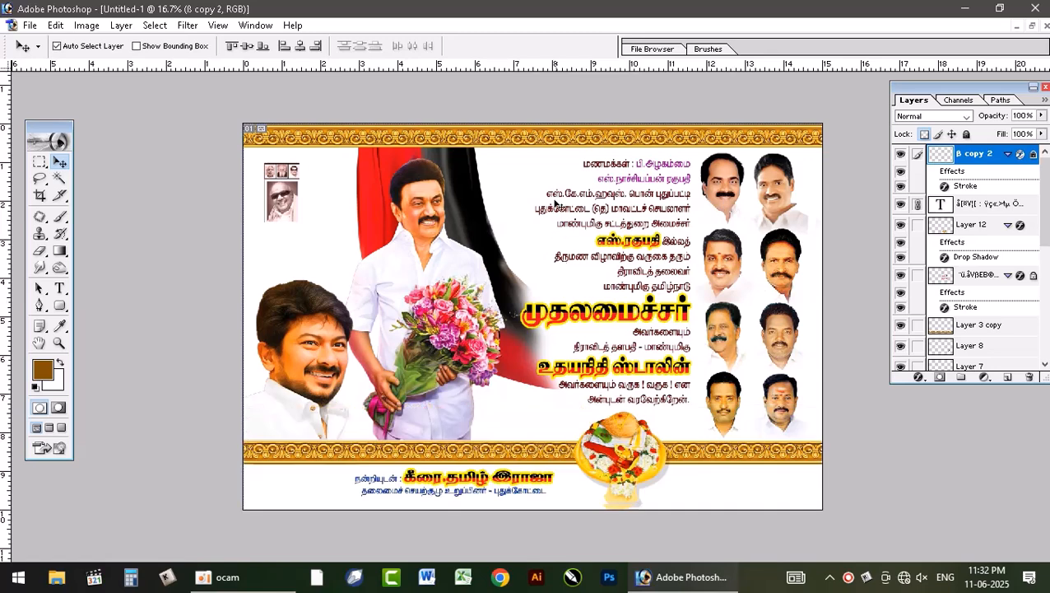
Step: Add a new layer directly above the Background and fill it with cream, C 0, M 0, Y 20, K 0
{"action": "left_click", "coordinate": [520, 179]}
{"action": "key", "text": "ctrl+shift+n"}
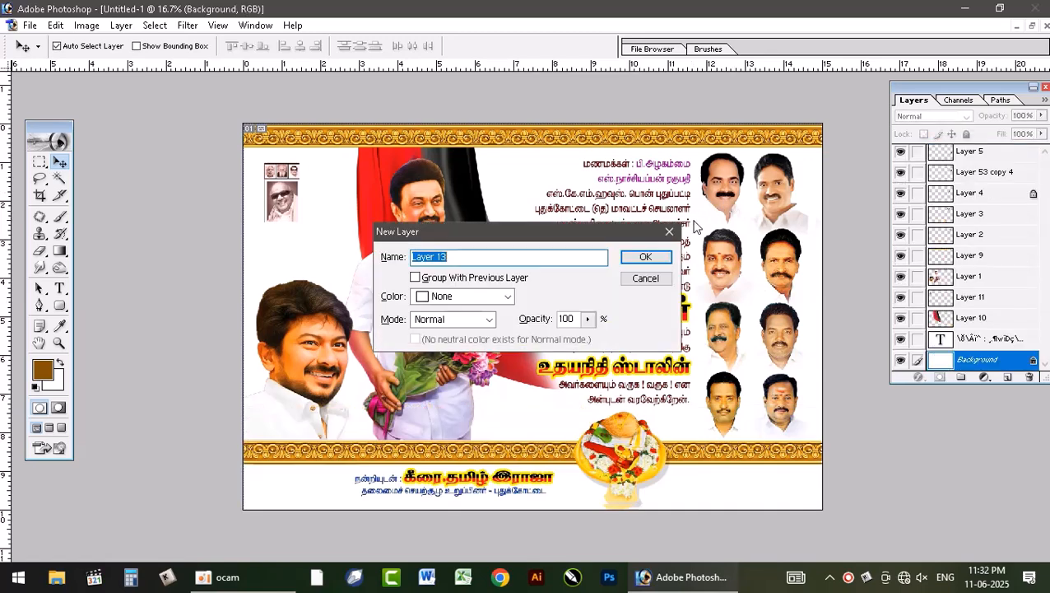
{"action": "key", "text": "Return"}
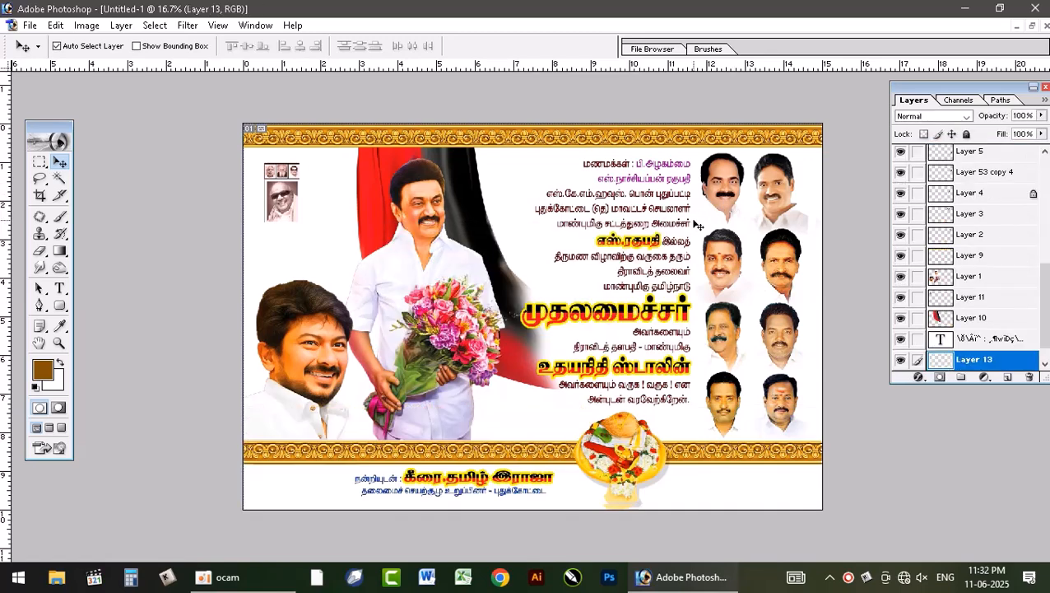
{"action": "left_click", "coordinate": [42, 371]}
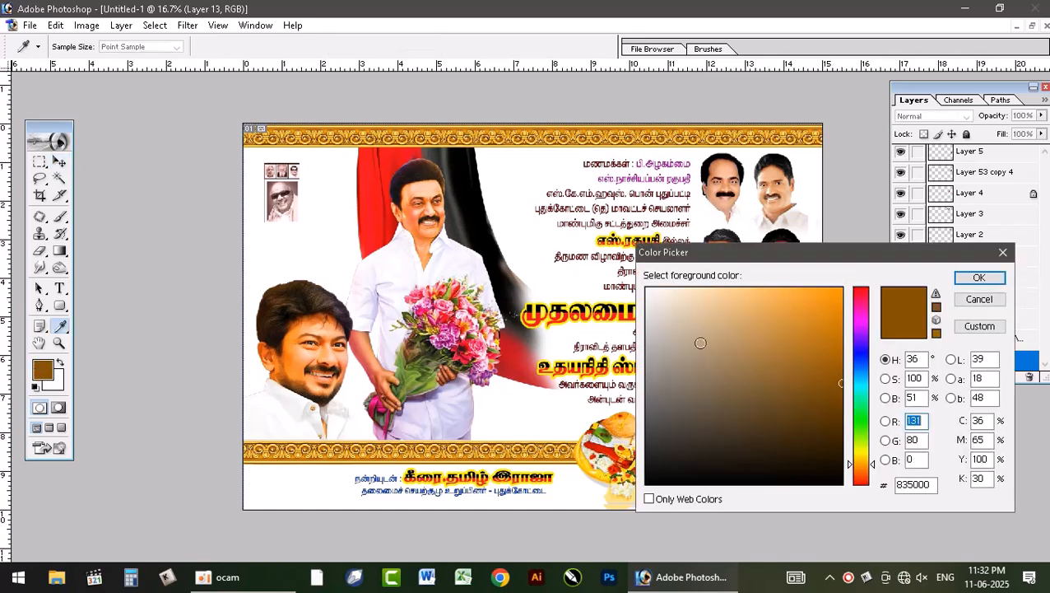
{"action": "left_click", "coordinate": [984, 419]}
{"action": "type", "text": "0"}
{"action": "key", "text": "Tab"}
{"action": "type", "text": "0"}
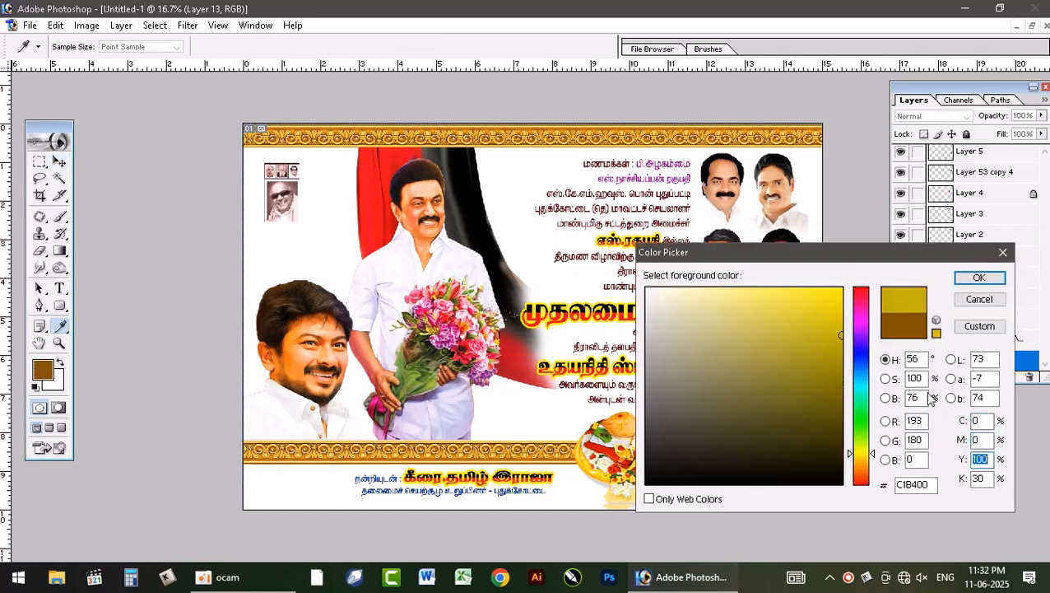
{"action": "key", "text": "BackSpace"}
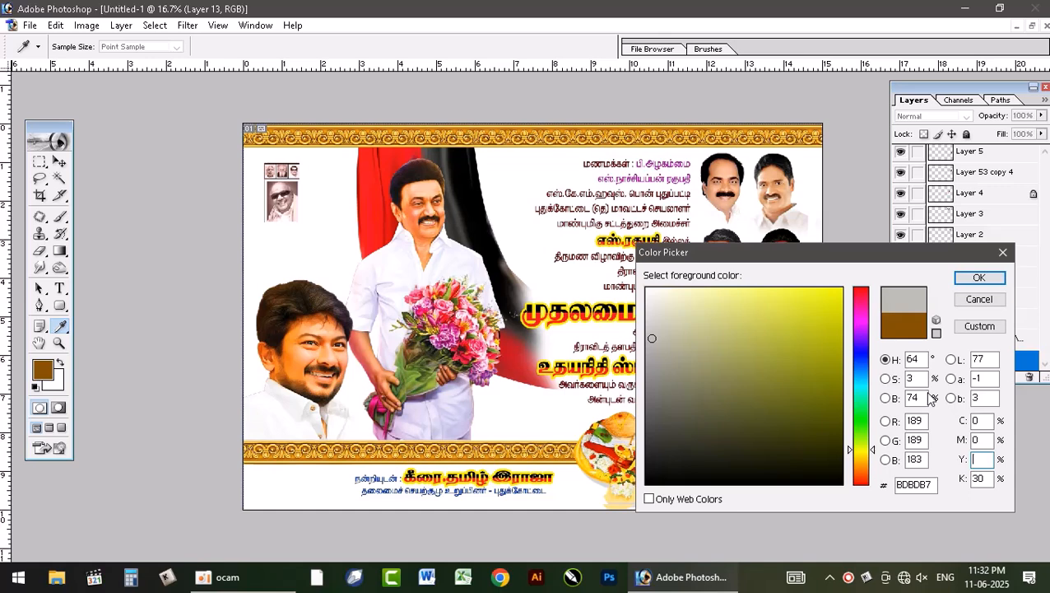
{"action": "type", "text": "20"}
{"action": "key", "text": "Return"}
{"action": "key", "text": "v"}
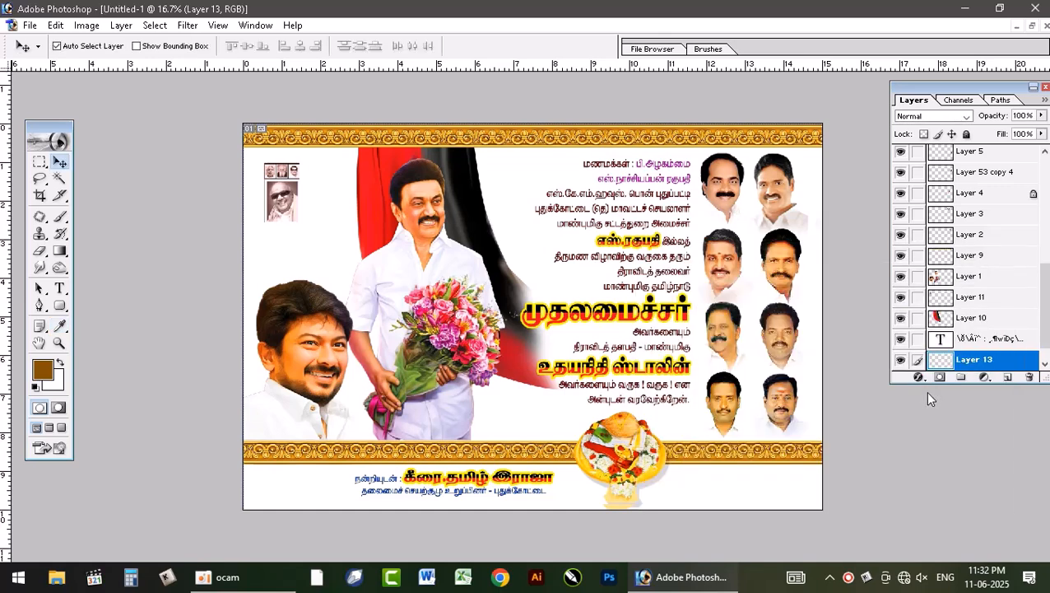
{"action": "key", "text": "alt+BackSpace"}
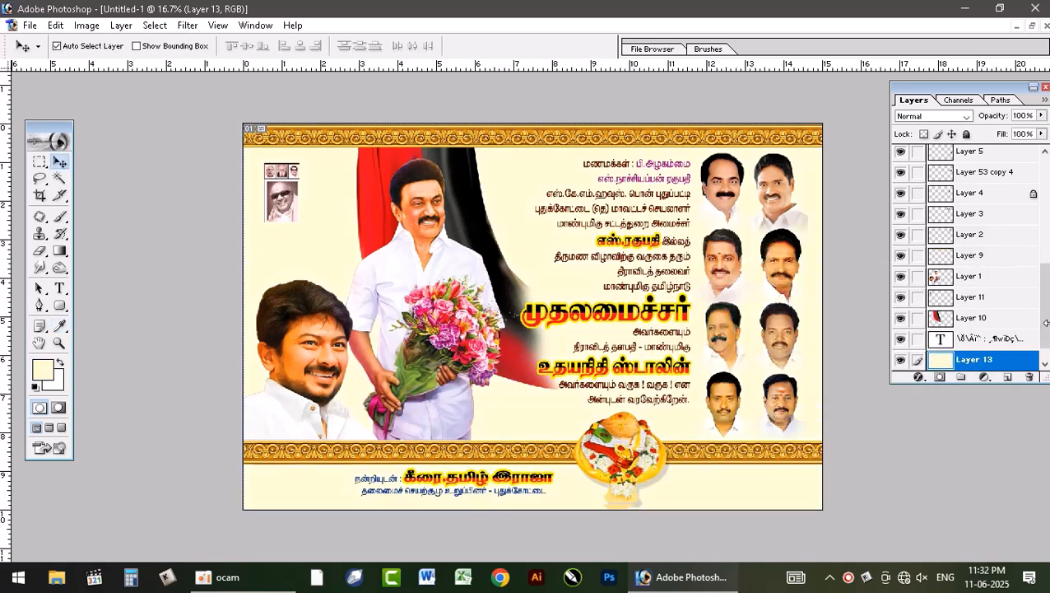
Step: Add another layer above the cream fill and set the foreground color to light yellow, C 0, M 0, Y 50, K 0
{"action": "key", "text": "ctrl+shift+n"}
{"action": "key", "text": "Return"}
{"action": "left_click", "coordinate": [42, 372]}
{"action": "key", "text": "Tab"}
{"action": "key", "text": "Tab"}
{"action": "key", "text": "Tab"}
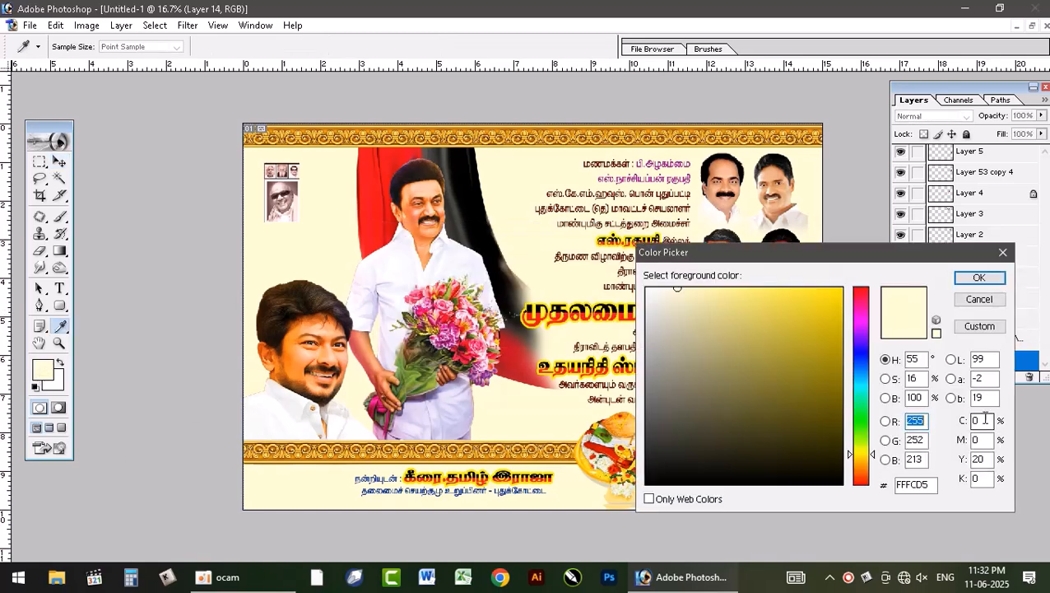
{"action": "type", "text": "10"}
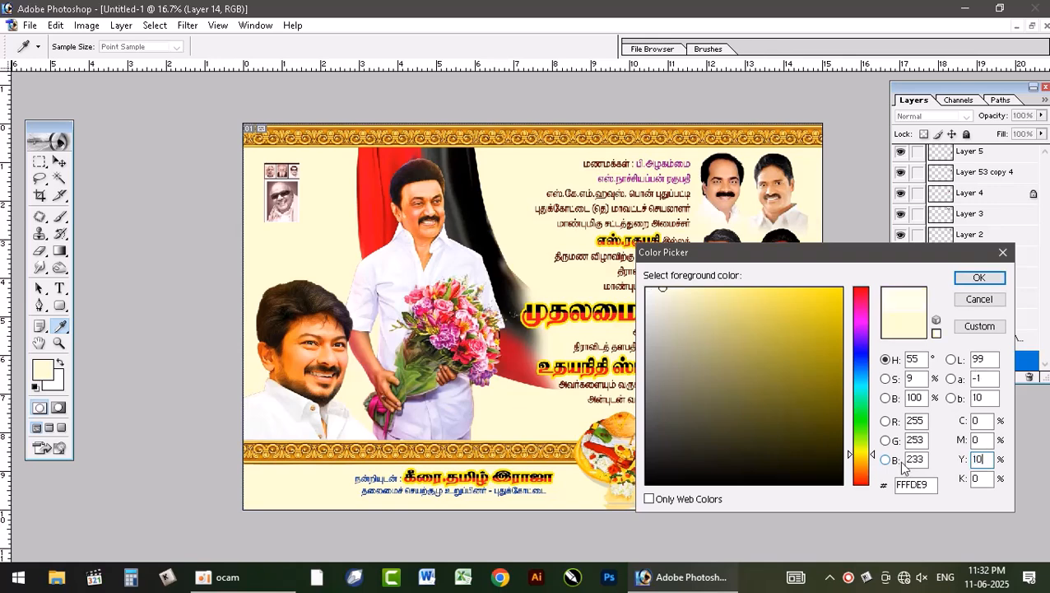
{"action": "key", "text": "BackSpace"}
{"action": "key", "text": "BackSpace"}
{"action": "type", "text": "50"}
{"action": "key", "text": "Return"}
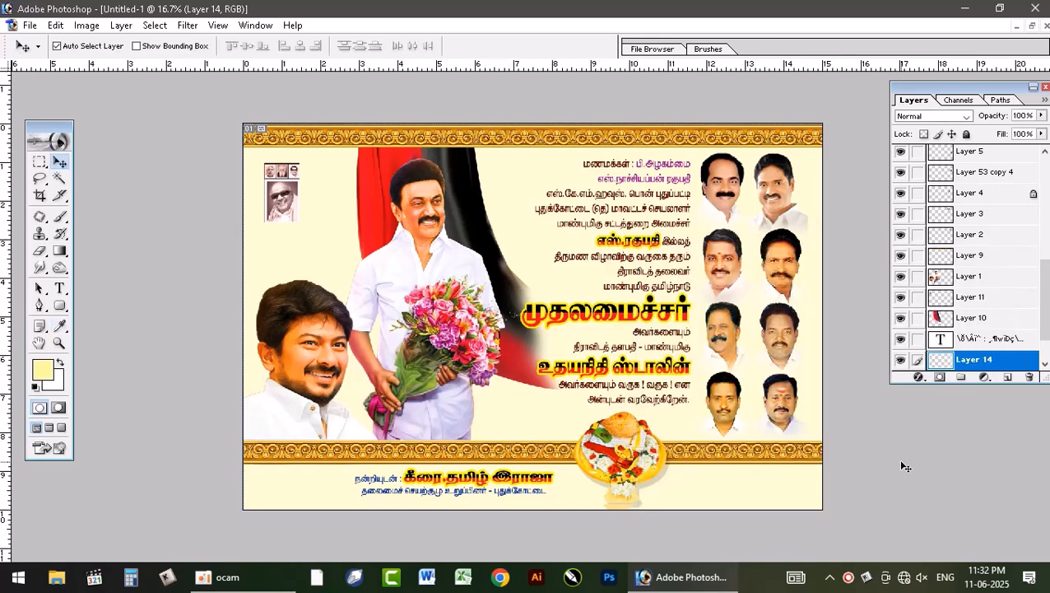
Step: Paint light yellow over the left and middle of the background with a soft 2500-pixel brush, leaving the right edge cream
{"action": "key", "text": "b"}
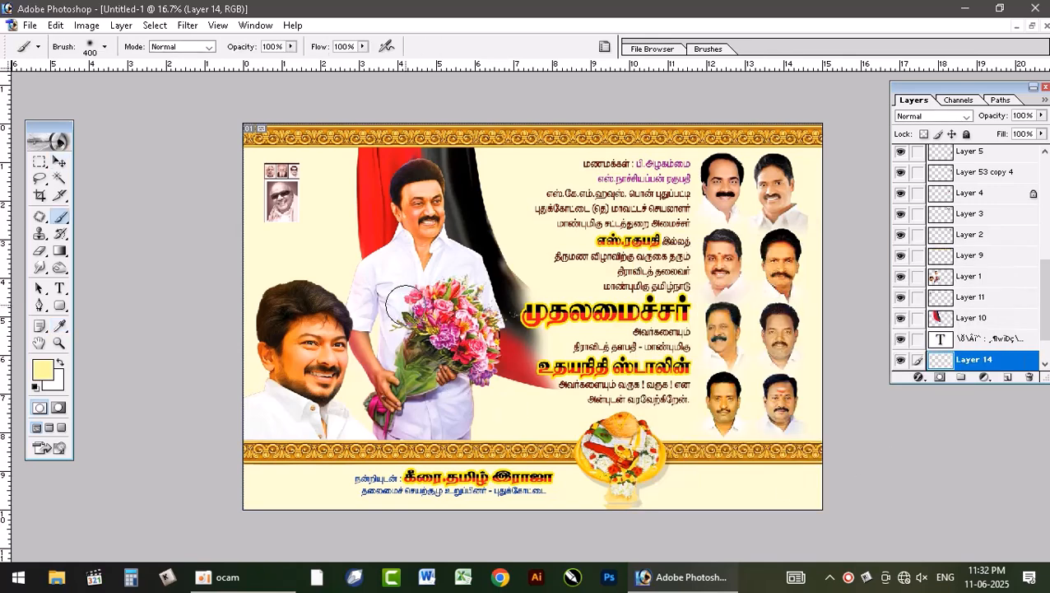
{"action": "key", "text": "bracketright"}
{"action": "key", "text": "bracketright"}
{"action": "key", "text": "bracketright"}
{"action": "key", "text": "bracketright"}
{"action": "key", "text": "bracketright"}
{"action": "key", "text": "bracketright"}
{"action": "key", "text": "bracketright"}
{"action": "key", "text": "bracketright"}
{"action": "key", "text": "bracketright"}
{"action": "key", "text": "bracketright"}
{"action": "key", "text": "bracketright"}
{"action": "key", "text": "bracketright"}
{"action": "key", "text": "bracketright"}
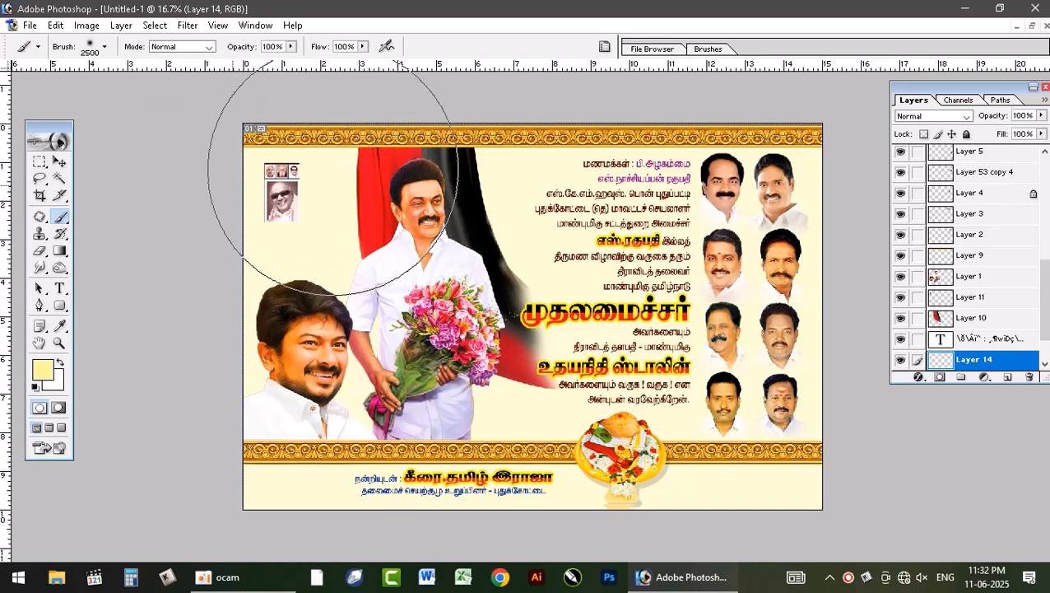
{"action": "left_click", "coordinate": [481, 167]}
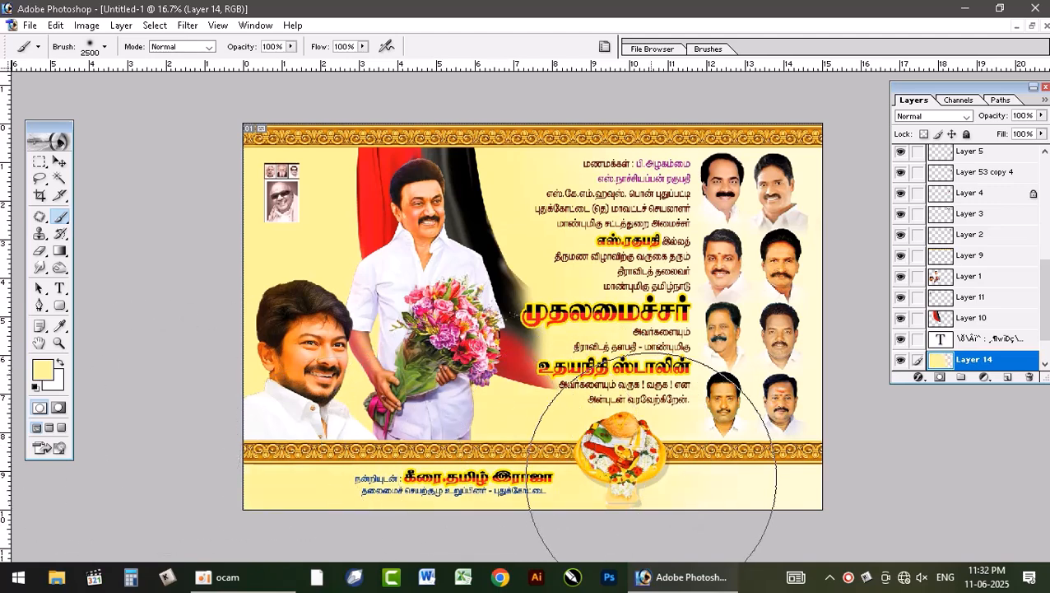
Step: On a new layer, brush bright yellow, C 0, M 0, Y 100, K 0, over the left part of the background
{"action": "left_click", "coordinate": [1007, 376]}
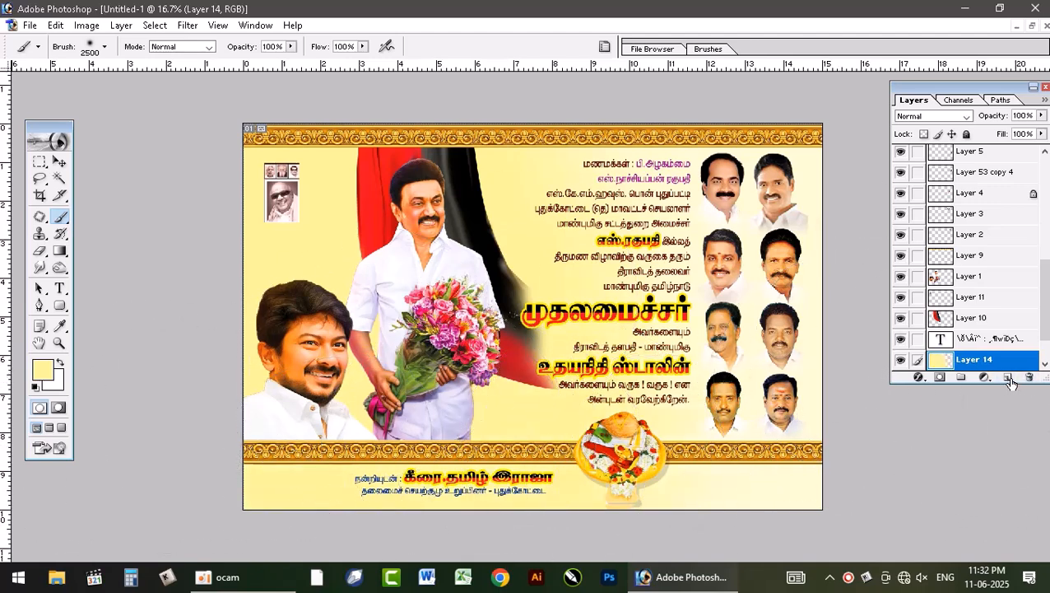
{"action": "left_click", "coordinate": [41, 371]}
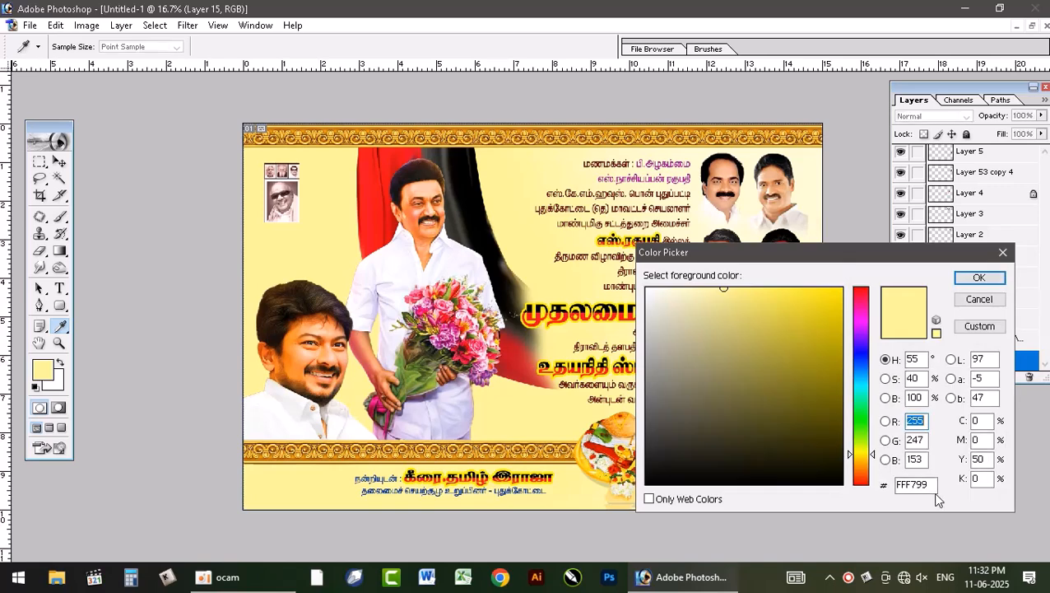
{"action": "double_click", "coordinate": [981, 459]}
{"action": "type", "text": "100"}
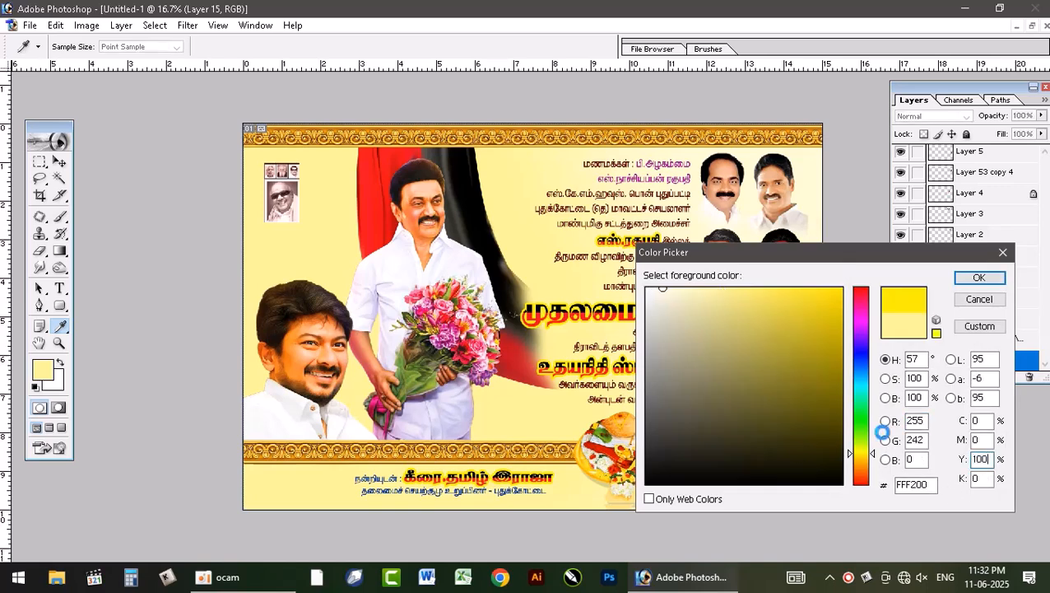
{"action": "key", "text": "Return"}
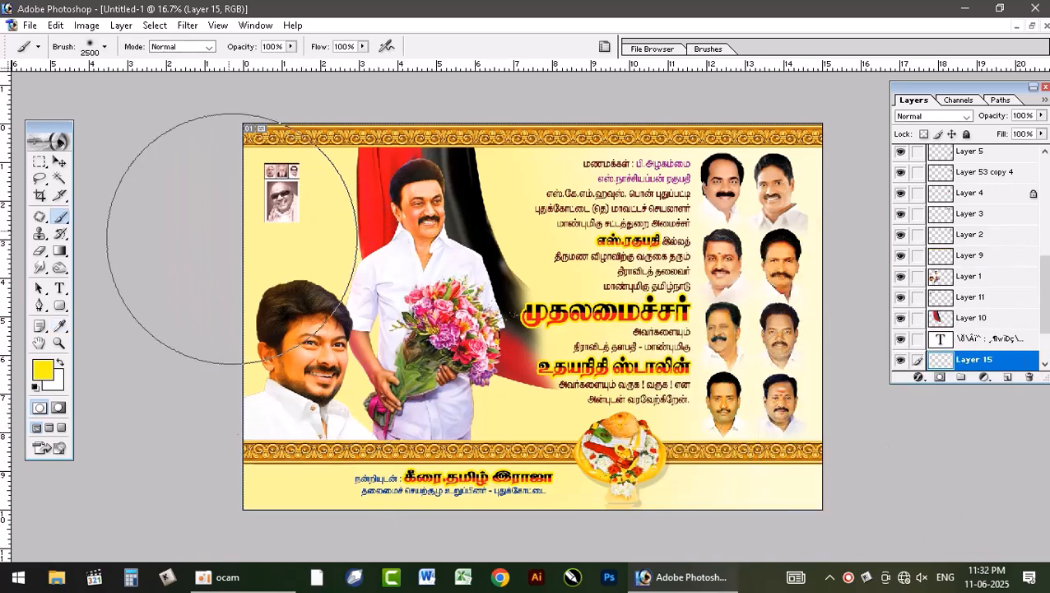
{"action": "left_click_drag", "start_coordinate": [355, 198], "coordinate": [409, 197]}
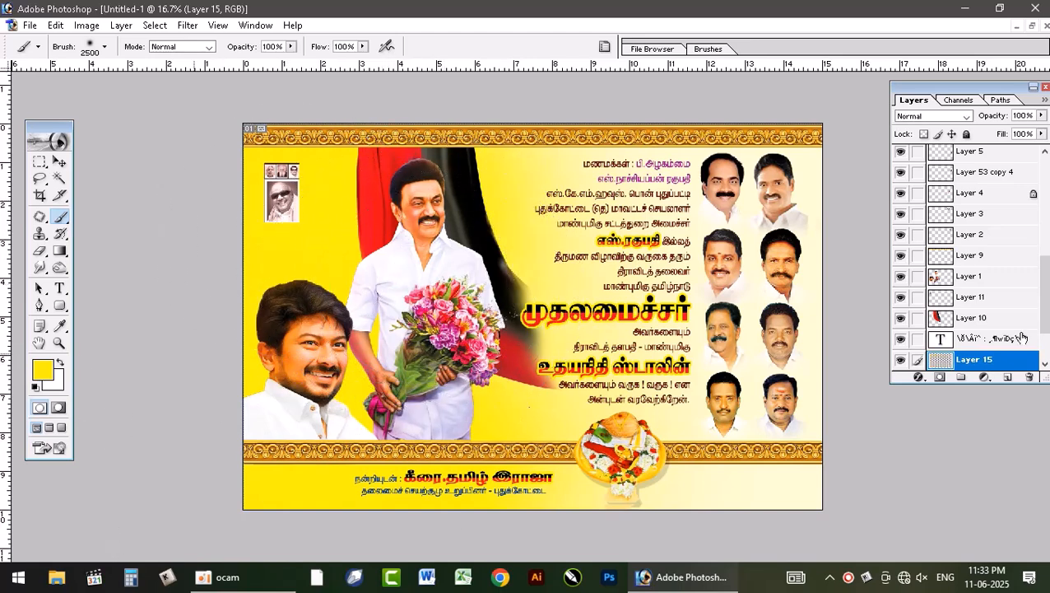
Step: Change the foreground color to orange and brush it over the left side of the background on its own layer above the yellow
{"action": "left_click", "coordinate": [43, 369]}
{"action": "left_click_drag", "start_coordinate": [864, 455], "coordinate": [867, 469]}
{"action": "left_click", "coordinate": [979, 277]}
{"action": "key", "text": "b"}
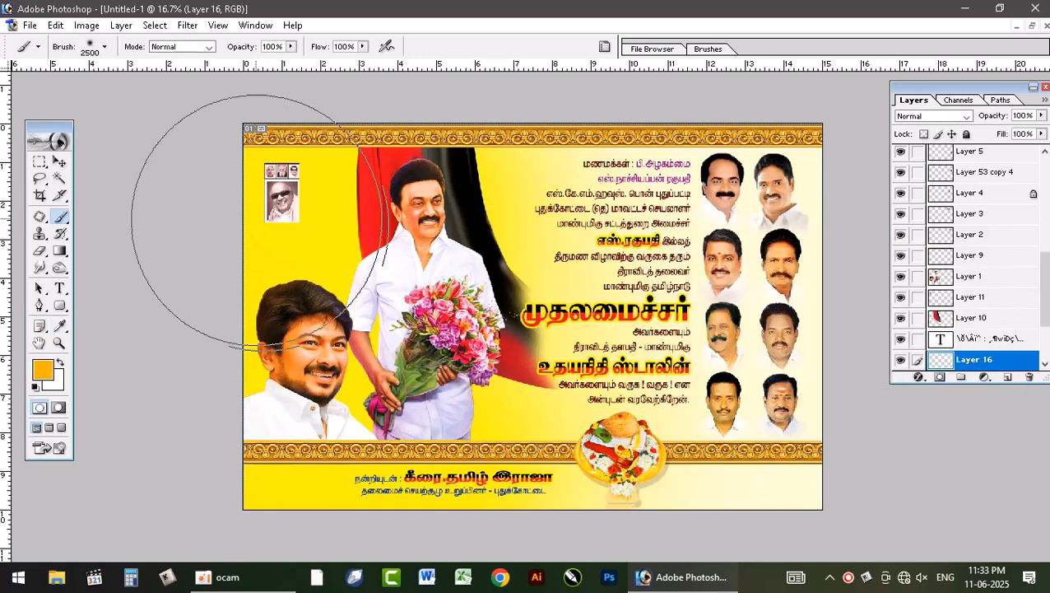
{"action": "mouse_move", "coordinate": [250, 354]}
{"action": "left_mouse_down"}
{"action": "mouse_move", "coordinate": [264, 189]}
{"action": "mouse_move", "coordinate": [329, 177]}
{"action": "mouse_move", "coordinate": [345, 198]}
{"action": "mouse_move", "coordinate": [333, 313]}
{"action": "mouse_move", "coordinate": [372, 466]}
{"action": "left_mouse_up"}
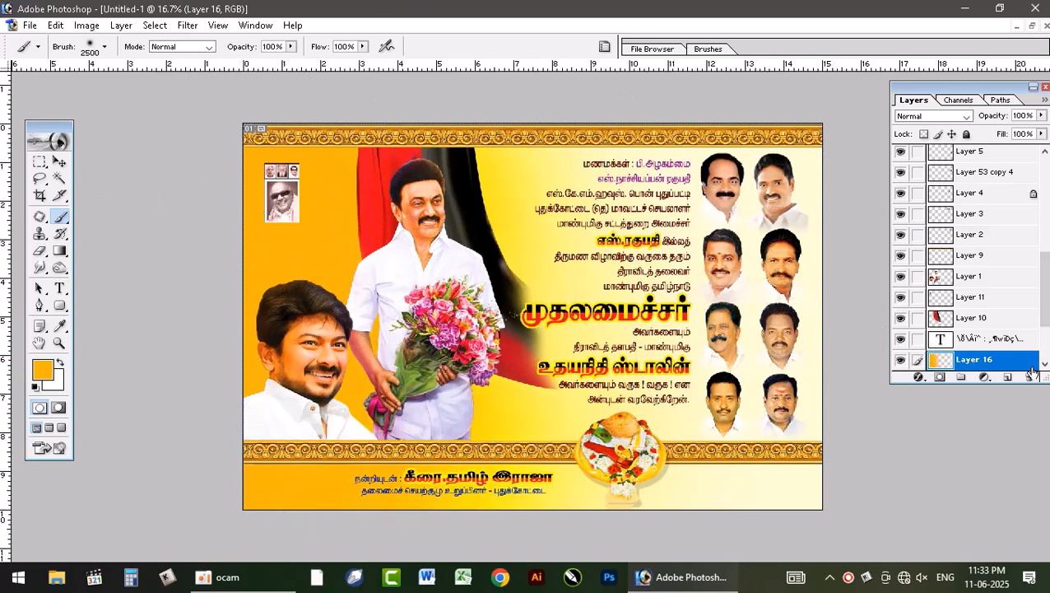
Step: Try blend modes such as Multiply, Lighten and Vivid Light on the orange background layer, then return it to Normal
{"action": "scroll", "coordinate": [992, 329], "scroll_direction": "down", "scroll_amount": 2}
{"action": "left_click", "coordinate": [939, 121]}
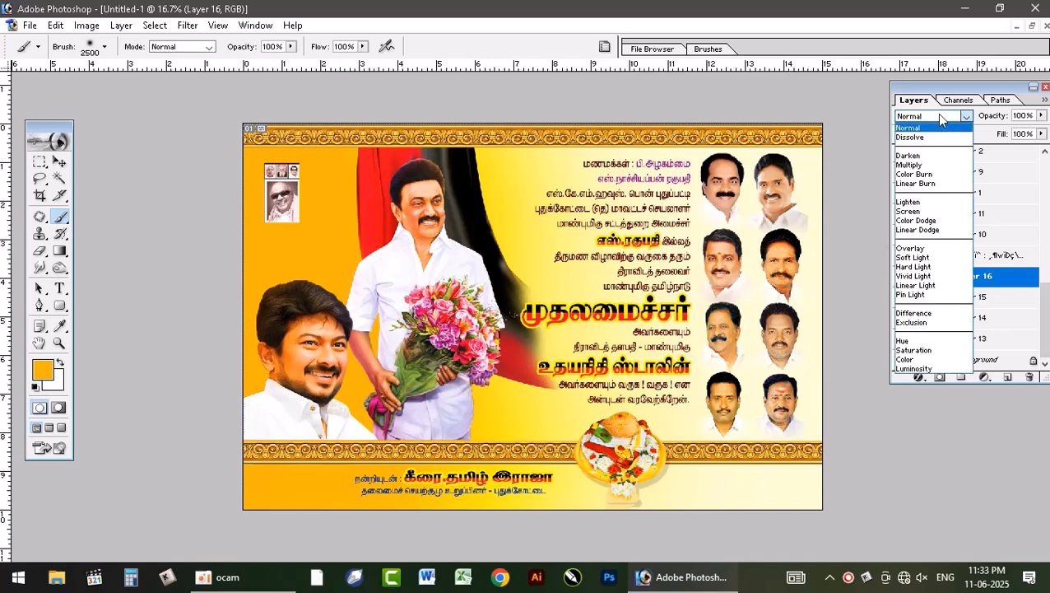
{"action": "left_click", "coordinate": [944, 122]}
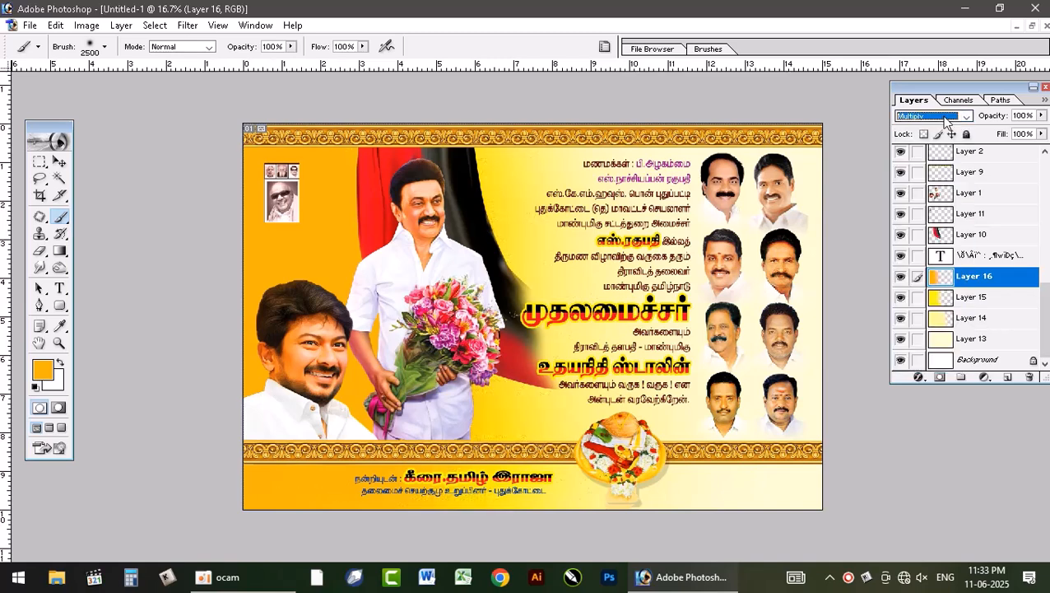
{"action": "key", "text": "Down"}
{"action": "key", "text": "Down"}
{"action": "key", "text": "Down"}
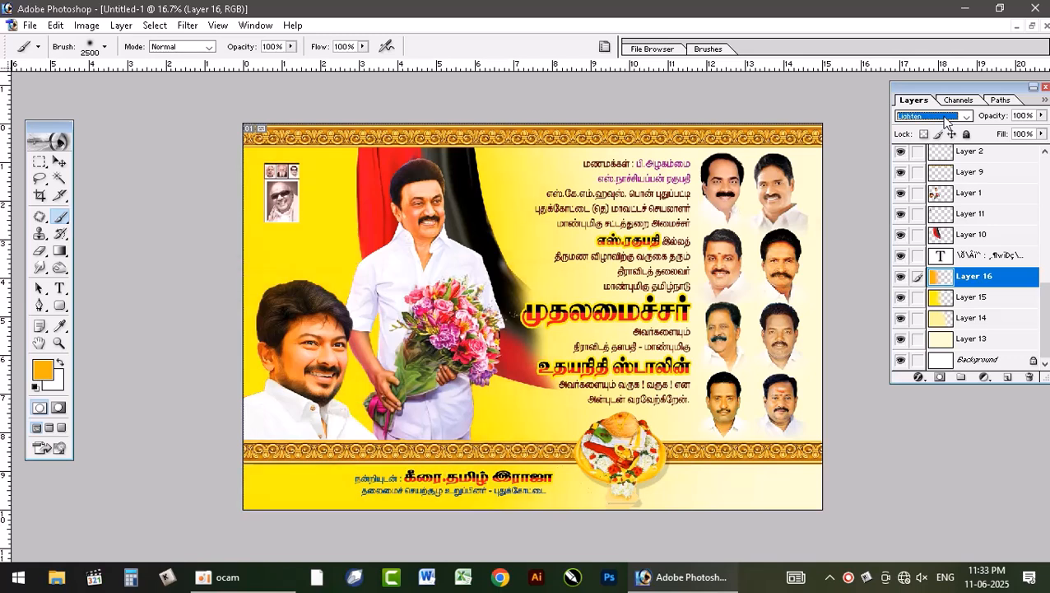
{"action": "key", "text": "Down"}
{"action": "key", "text": "Down"}
{"action": "key", "text": "Down"}
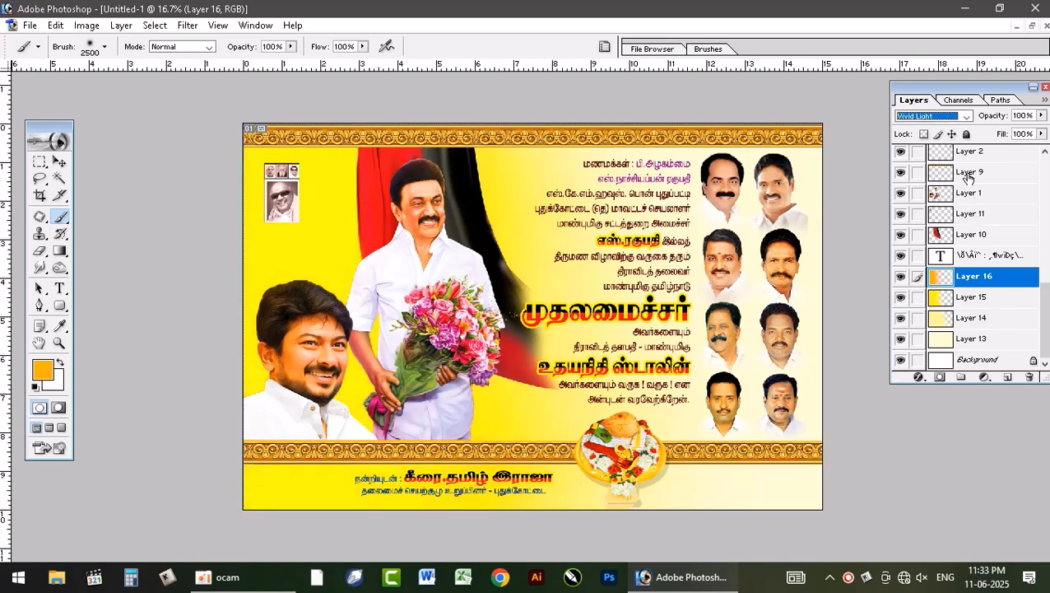
{"action": "key", "text": "Up"}
{"action": "key", "text": "Up"}
{"action": "key", "text": "Up"}
{"action": "key", "text": "Up"}
{"action": "key", "text": "Up"}
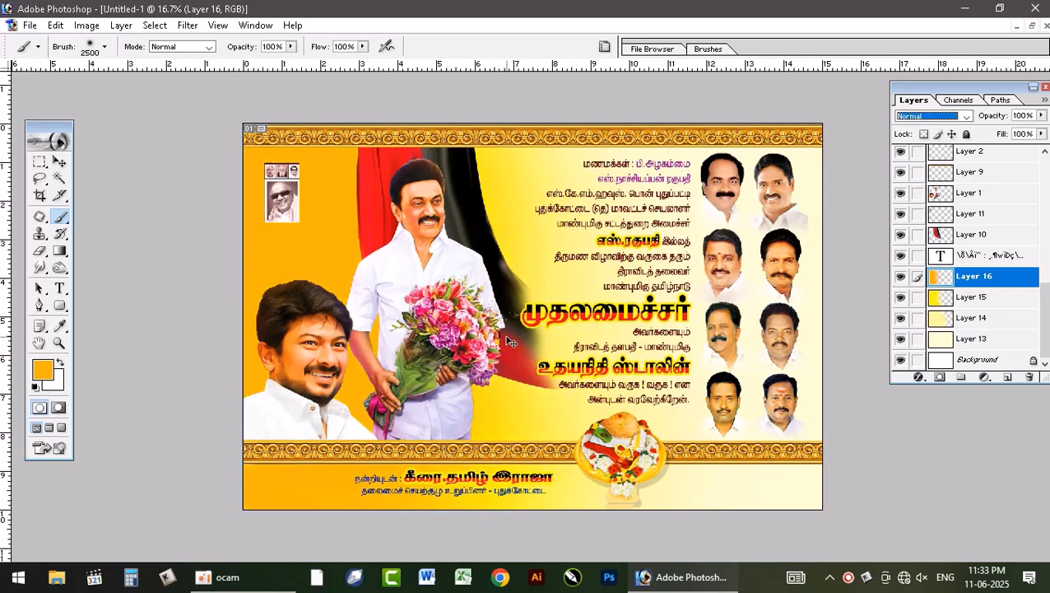
Step: Add a new layer above the orange one and change the foreground color to dark brown for the brush
{"action": "key", "text": "ctrl+alt+shift+n"}
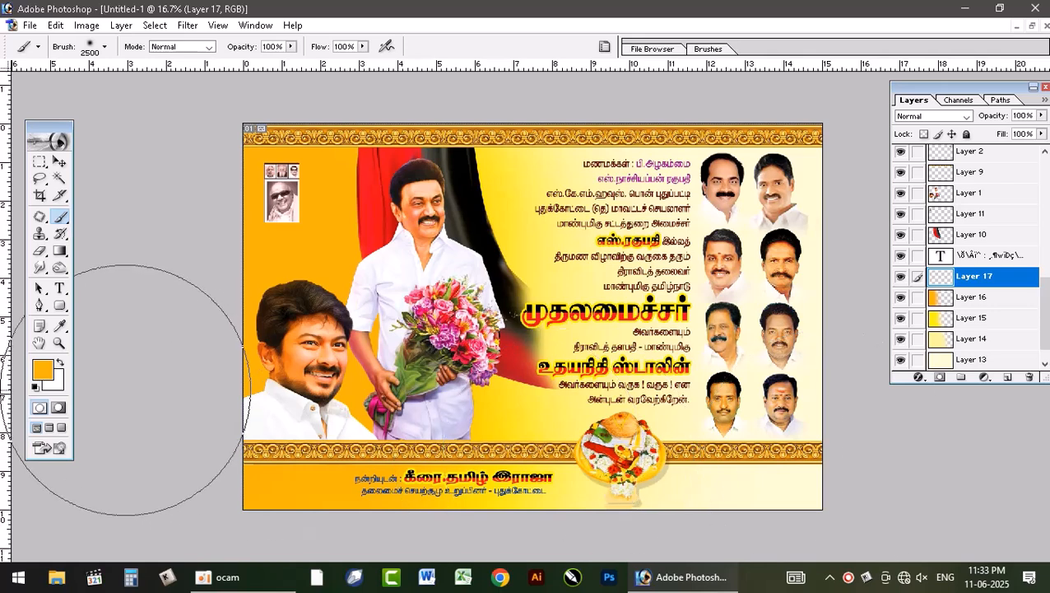
{"action": "left_click", "coordinate": [44, 369]}
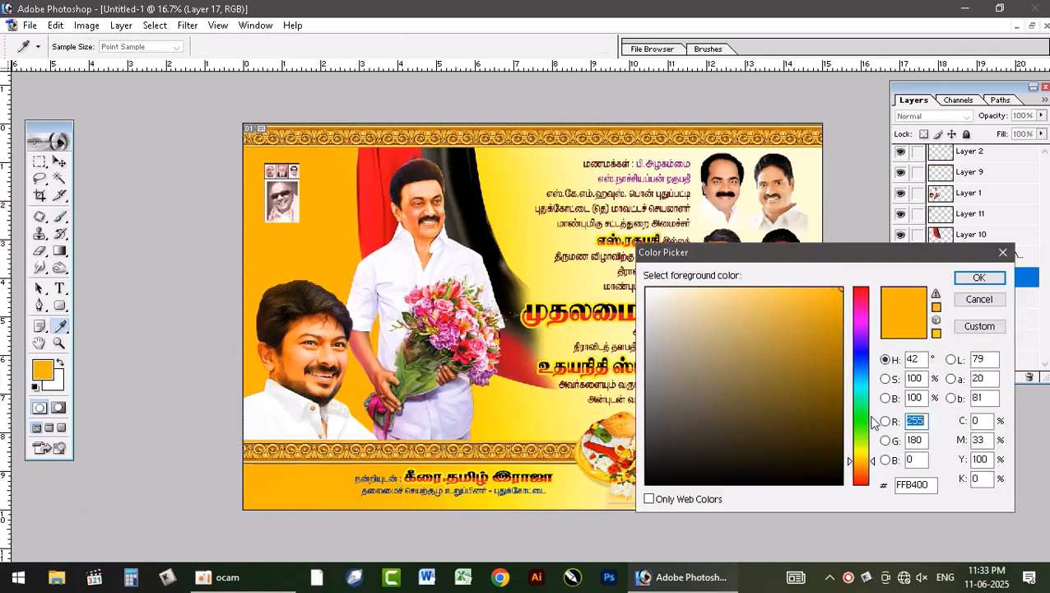
{"action": "left_click_drag", "start_coordinate": [868, 469], "coordinate": [872, 479]}
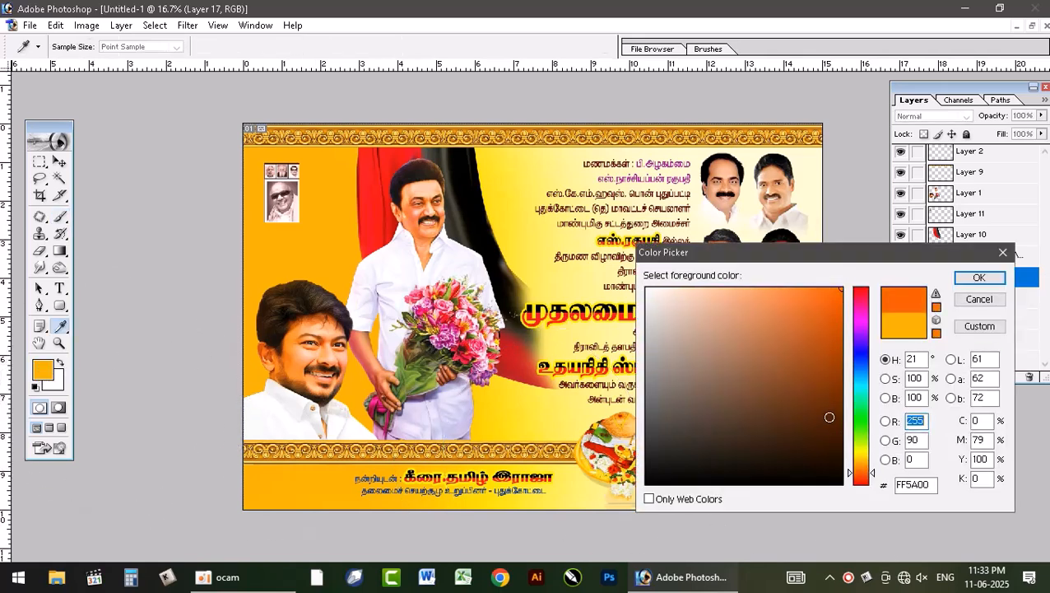
{"action": "left_click_drag", "start_coordinate": [830, 418], "coordinate": [841, 419]}
{"action": "left_click", "coordinate": [979, 277]}
{"action": "key", "text": "b"}
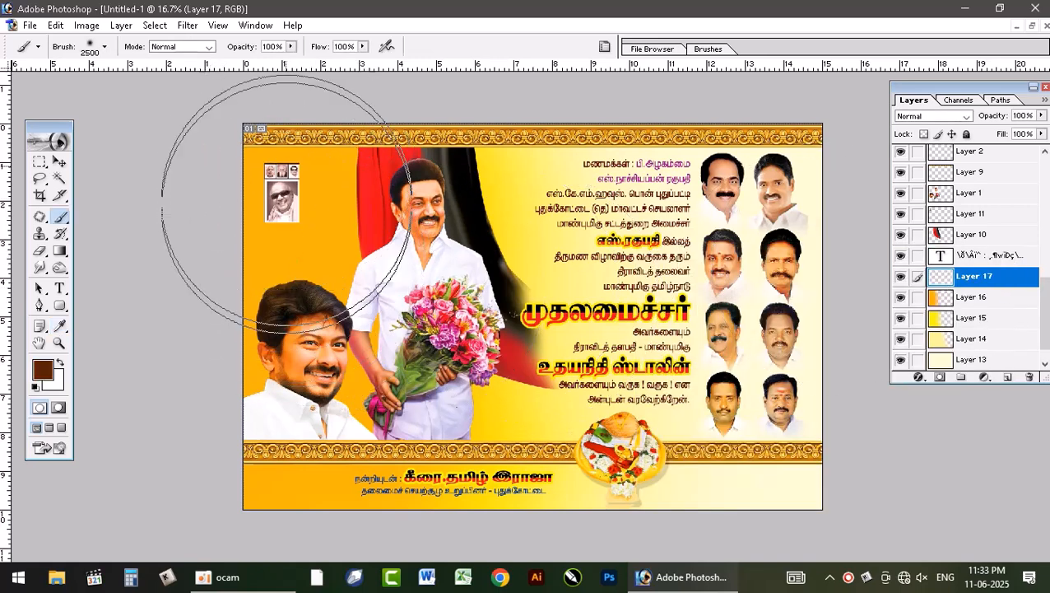
Step: Brush dark brown over the left side of the background, including the bottom strip and behind the central figure
{"action": "mouse_move", "coordinate": [285, 203]}
{"action": "left_mouse_down"}
{"action": "mouse_move", "coordinate": [257, 469]}
{"action": "mouse_move", "coordinate": [263, 456]}
{"action": "left_mouse_up"}
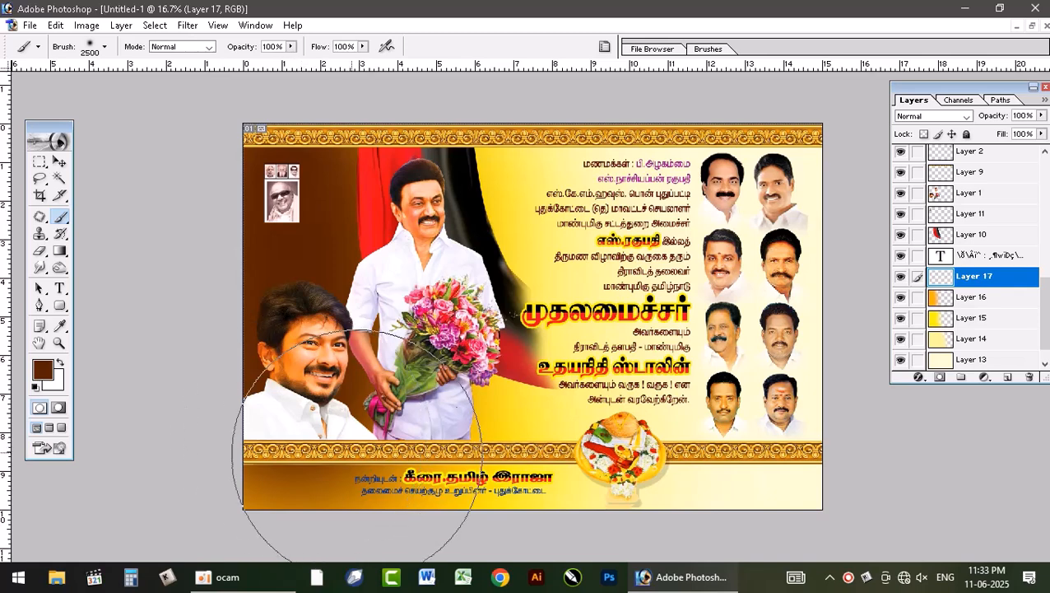
{"action": "left_click_drag", "start_coordinate": [357, 454], "coordinate": [452, 458]}
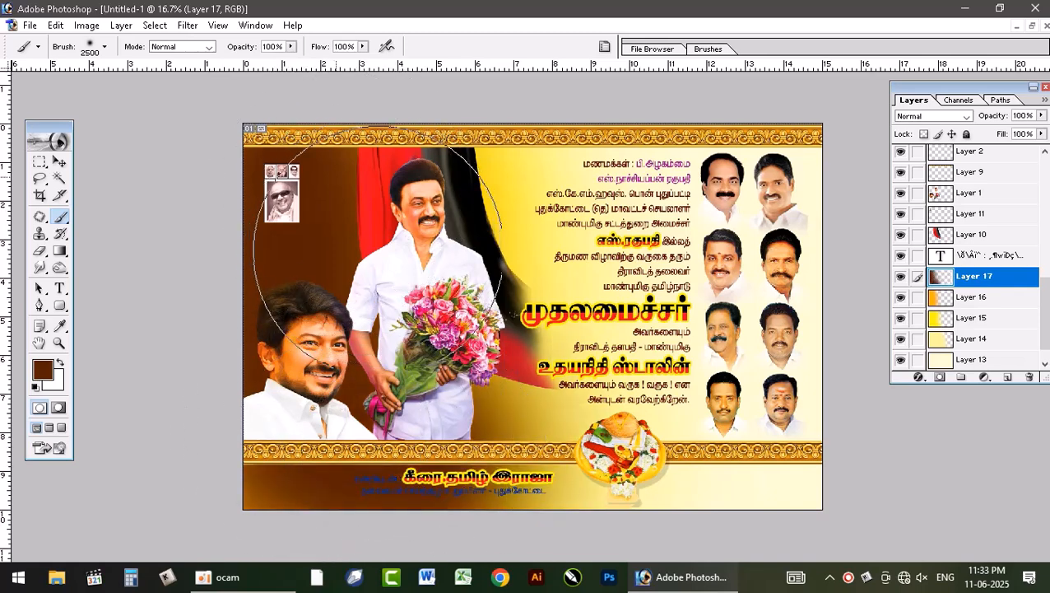
{"action": "mouse_move", "coordinate": [378, 249]}
{"action": "left_mouse_down"}
{"action": "mouse_move", "coordinate": [284, 384]}
{"action": "mouse_move", "coordinate": [284, 466]}
{"action": "mouse_move", "coordinate": [445, 155]}
{"action": "left_mouse_up"}
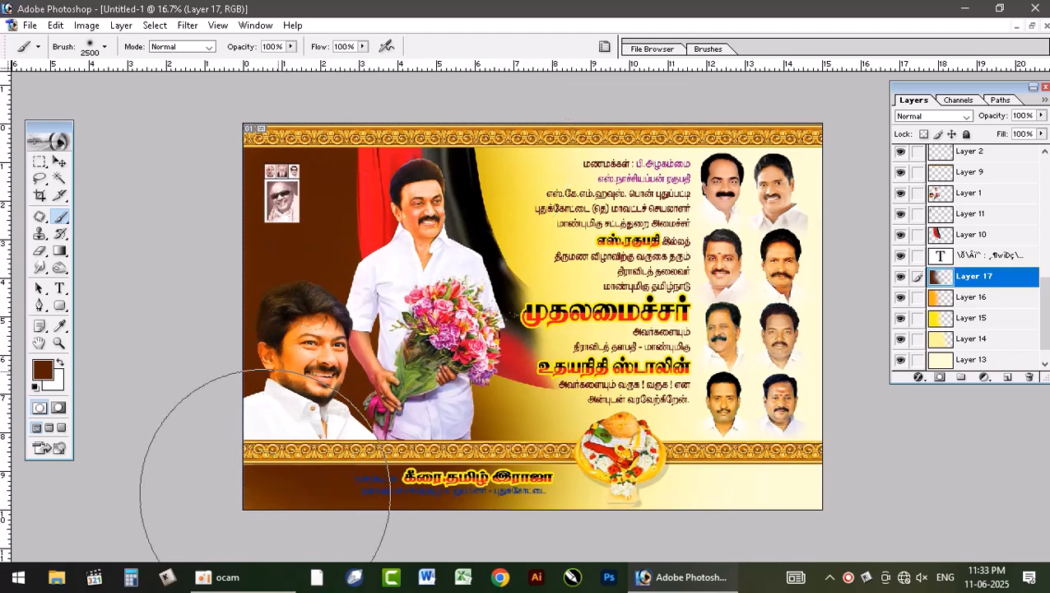
{"action": "left_click", "coordinate": [330, 384]}
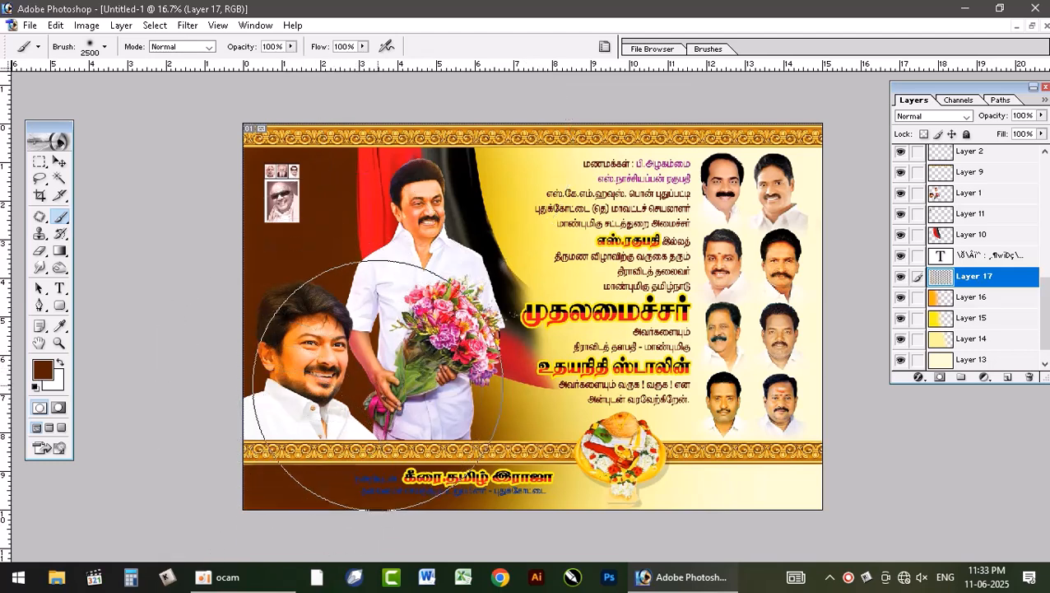
Step: Try Dissolve and Color Burn on the brown layer, then set its blend mode to Multiply
{"action": "left_click", "coordinate": [942, 116]}
{"action": "left_click", "coordinate": [944, 121]}
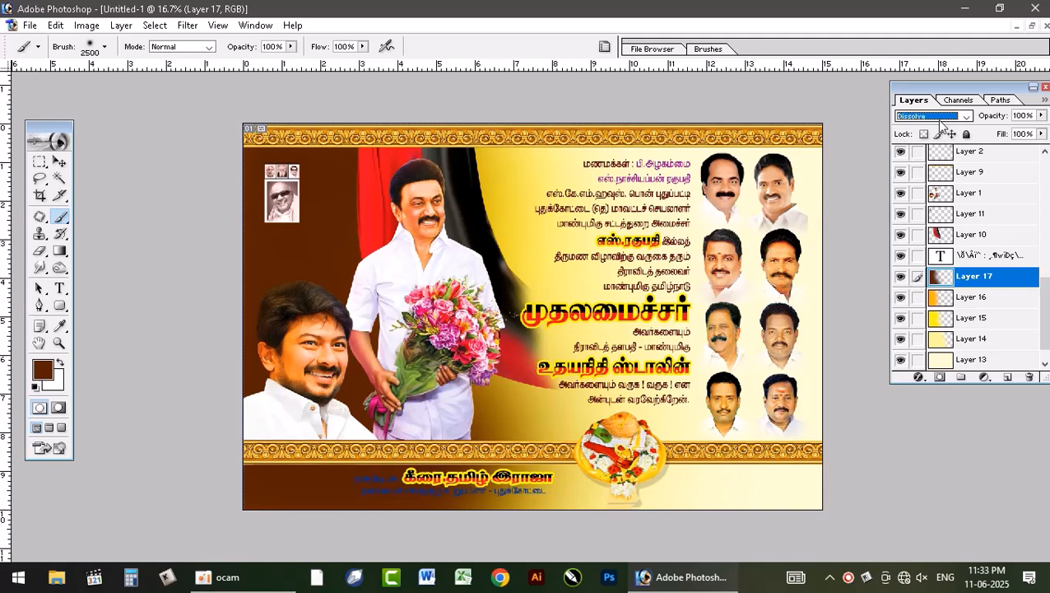
{"action": "scroll", "coordinate": [943, 123], "scroll_direction": "down", "scroll_amount": 2}
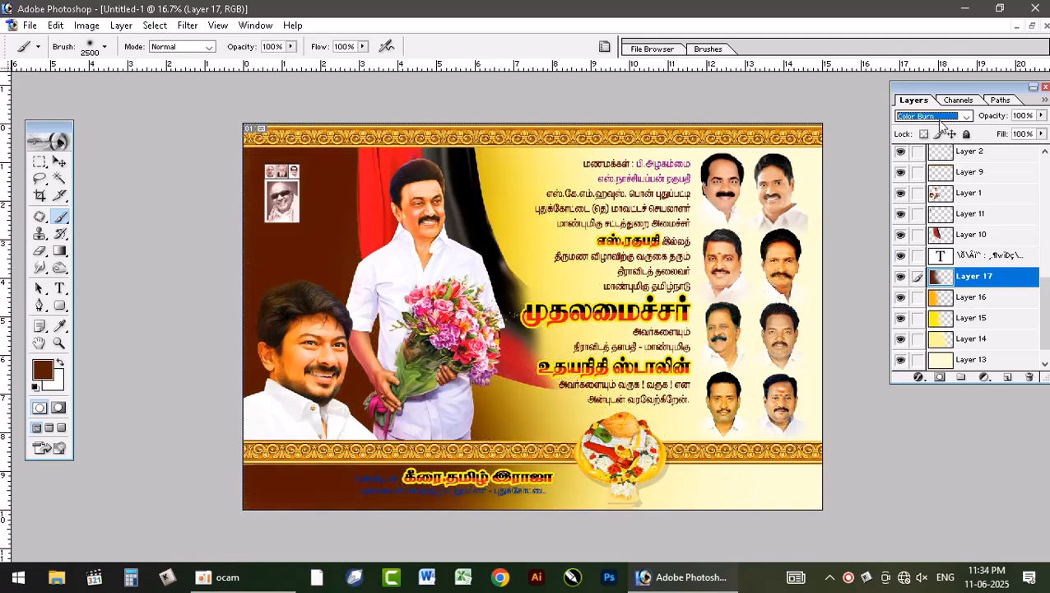
{"action": "scroll", "coordinate": [943, 124], "scroll_direction": "down", "scroll_amount": 1}
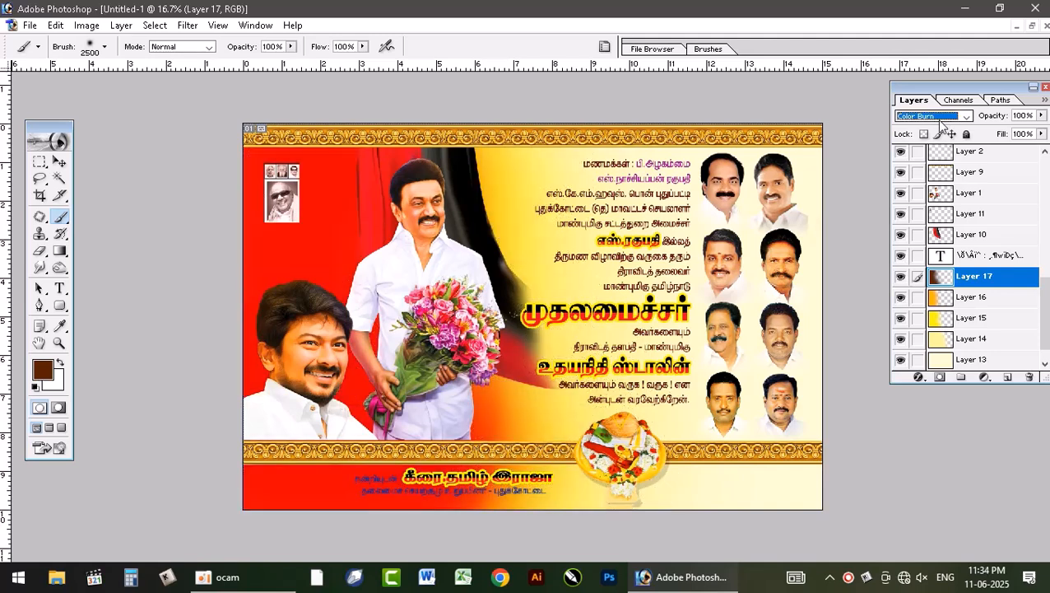
{"action": "scroll", "coordinate": [942, 123], "scroll_direction": "up", "scroll_amount": 1}
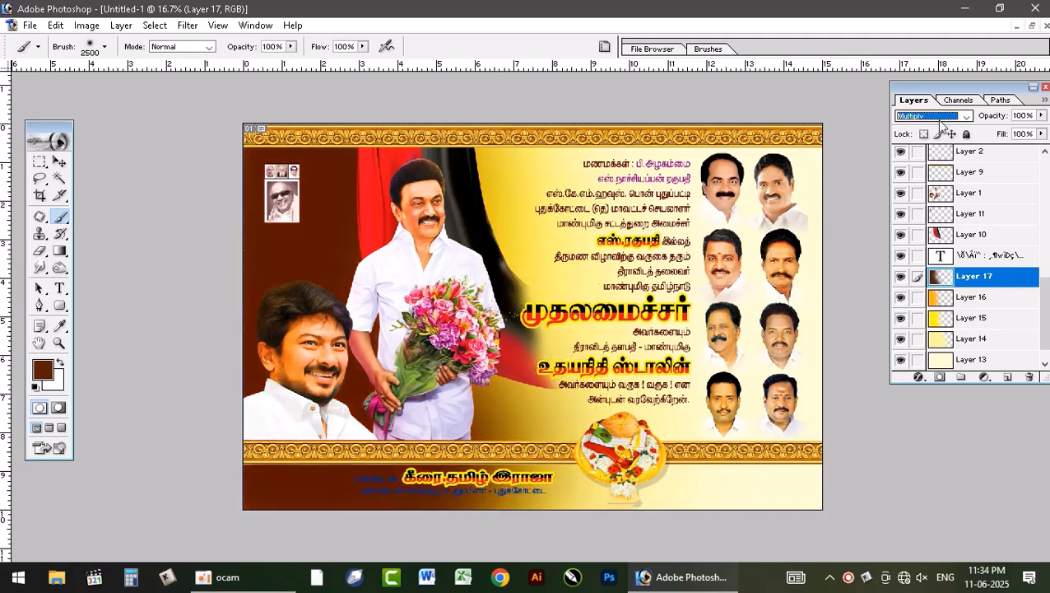
Step: Cycle the orange layer through blend modes such as Color Burn and Hard Light, leaving it on Darken
{"action": "left_click", "coordinate": [984, 301]}
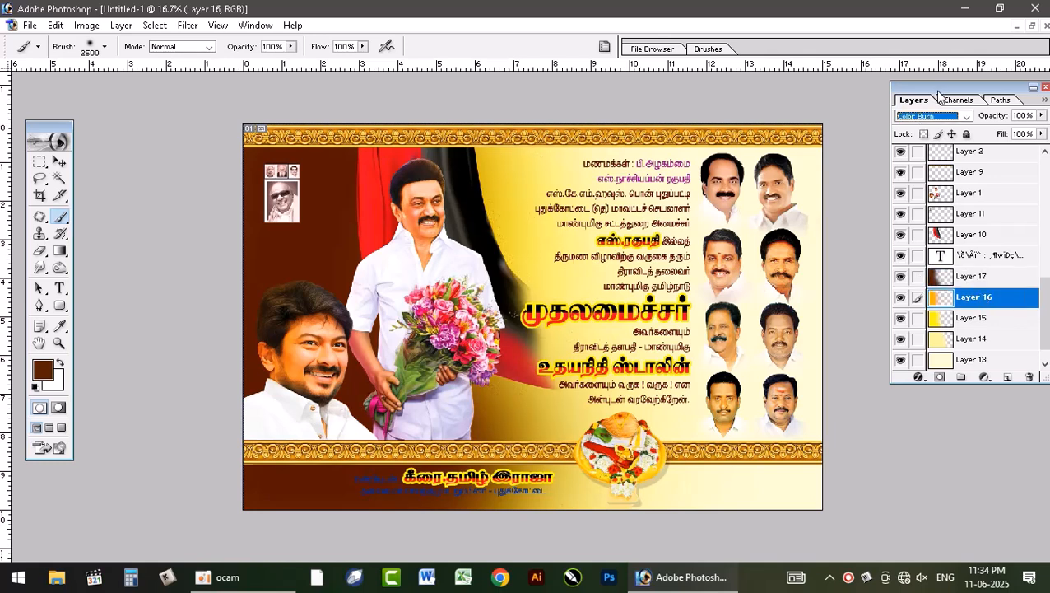
{"action": "key", "text": "Down"}
{"action": "key", "text": "Down"}
{"action": "key", "text": "Down"}
{"action": "key", "text": "Down"}
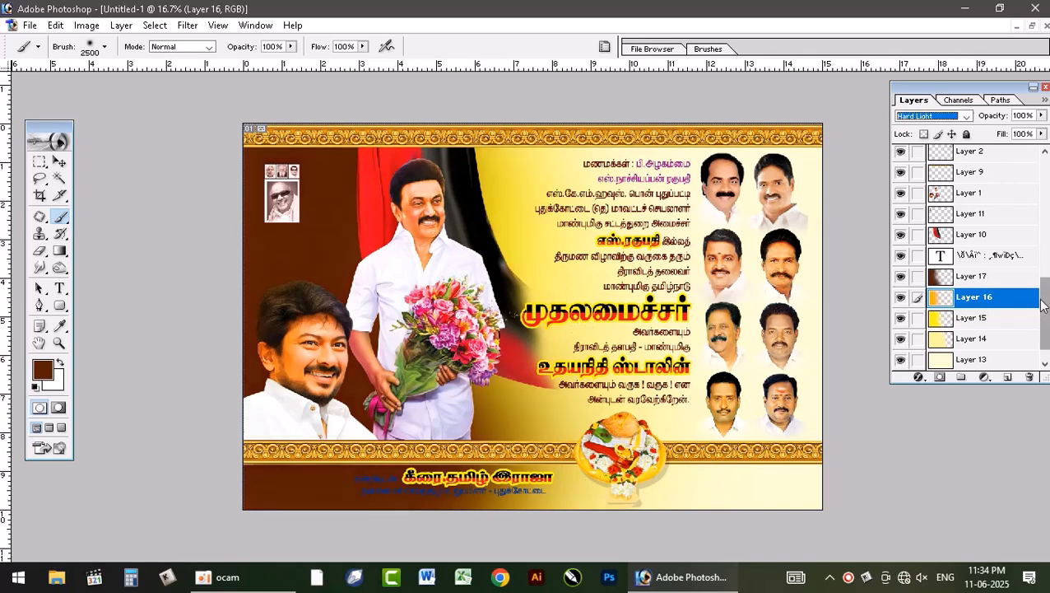
{"action": "key", "text": "Up"}
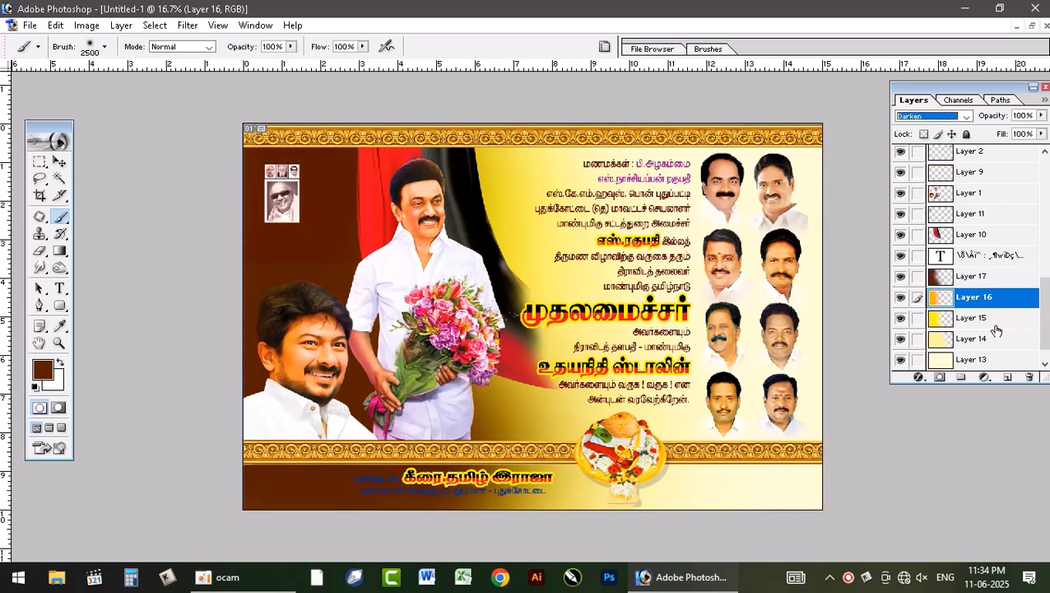
Step: Try Color Dodge on the bright yellow layer, then set its blend mode to Overlay
{"action": "left_click", "coordinate": [992, 328]}
{"action": "key", "text": "Down"}
{"action": "key", "text": "Down"}
{"action": "key", "text": "Down"}
{"action": "key", "text": "Down"}
{"action": "key", "text": "Down"}
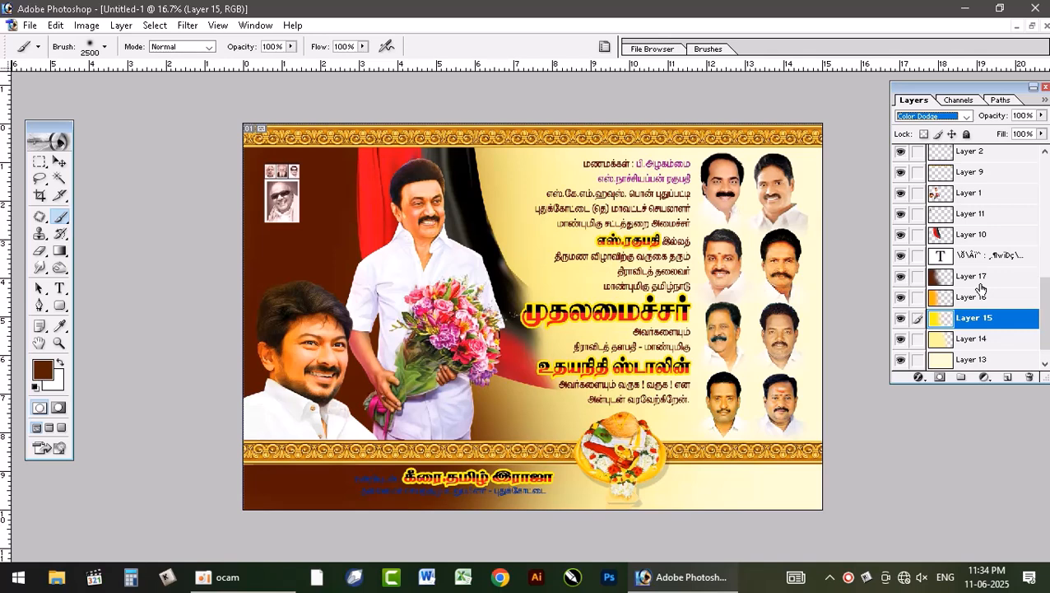
{"action": "key", "text": "Down"}
{"action": "key", "text": "Down"}
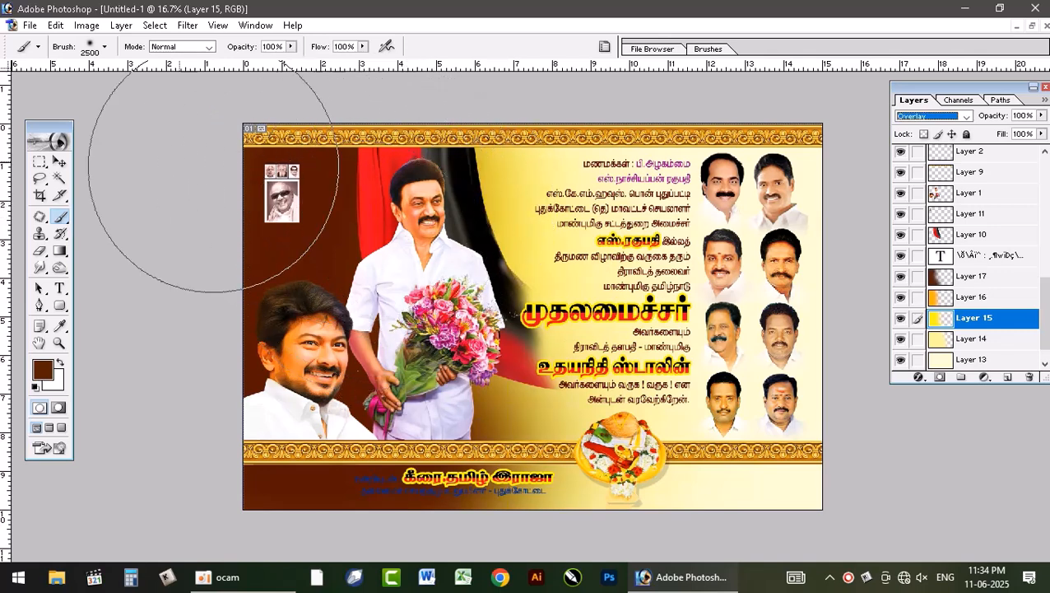
{"action": "key", "text": "Return"}
Step: Move the red-and-black flag slightly left behind the central figure
{"action": "key", "text": "v"}
{"action": "mouse_move", "coordinate": [368, 192]}
{"action": "left_mouse_down"}
{"action": "mouse_move", "coordinate": [344, 197]}
{"action": "mouse_move", "coordinate": [379, 196]}
{"action": "left_mouse_up"}
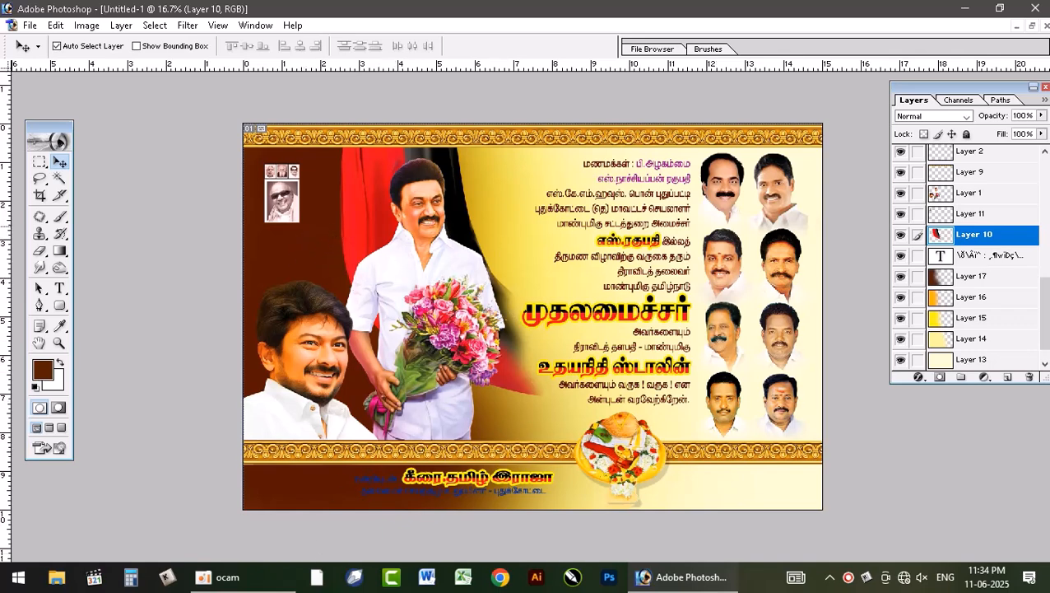
Step: Switch to new dmk file.psd and shift its linked background layers to the right to examine how they are built
{"action": "left_click", "coordinate": [1032, 26]}
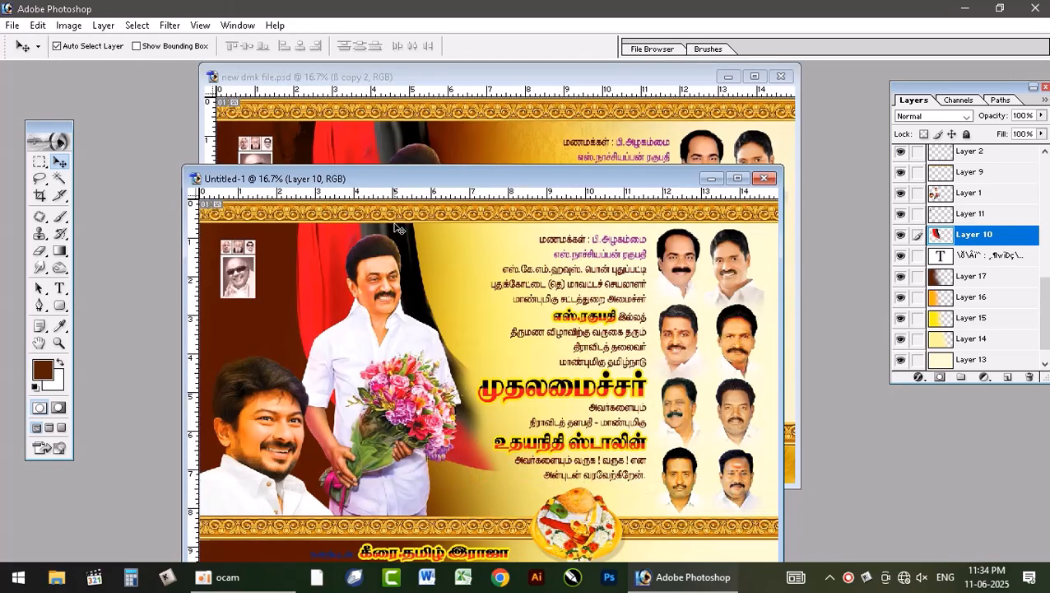
{"action": "left_click", "coordinate": [443, 124]}
{"action": "left_click_drag", "start_coordinate": [287, 227], "coordinate": [363, 245]}
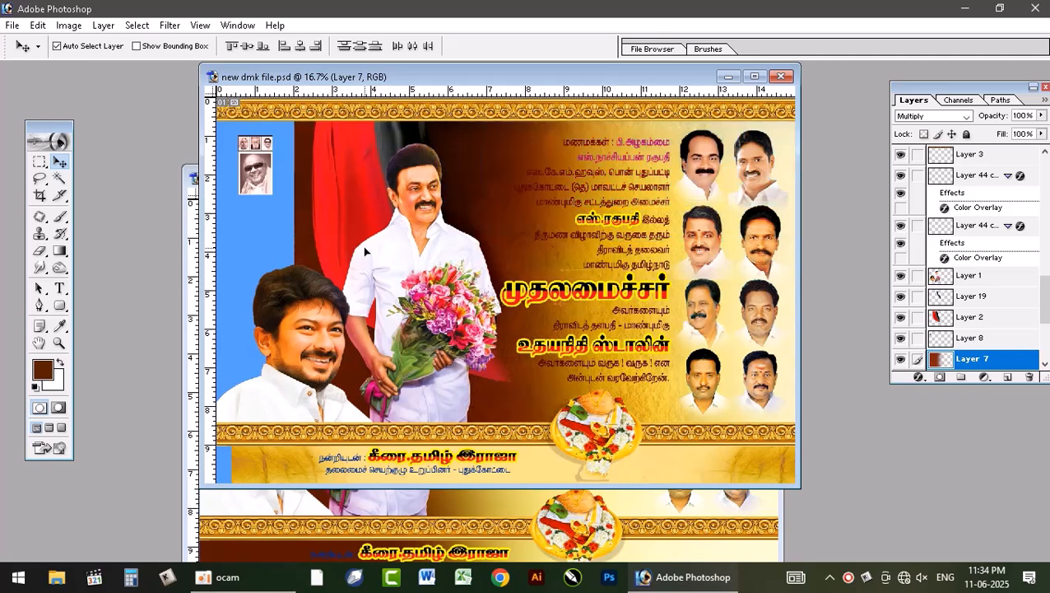
Step: Unlink the grey texture on Layer 9 from the other background layers and move the brown layers down
{"action": "scroll", "coordinate": [974, 330], "scroll_direction": "down", "scroll_amount": 2}
{"action": "left_click", "coordinate": [958, 297]}
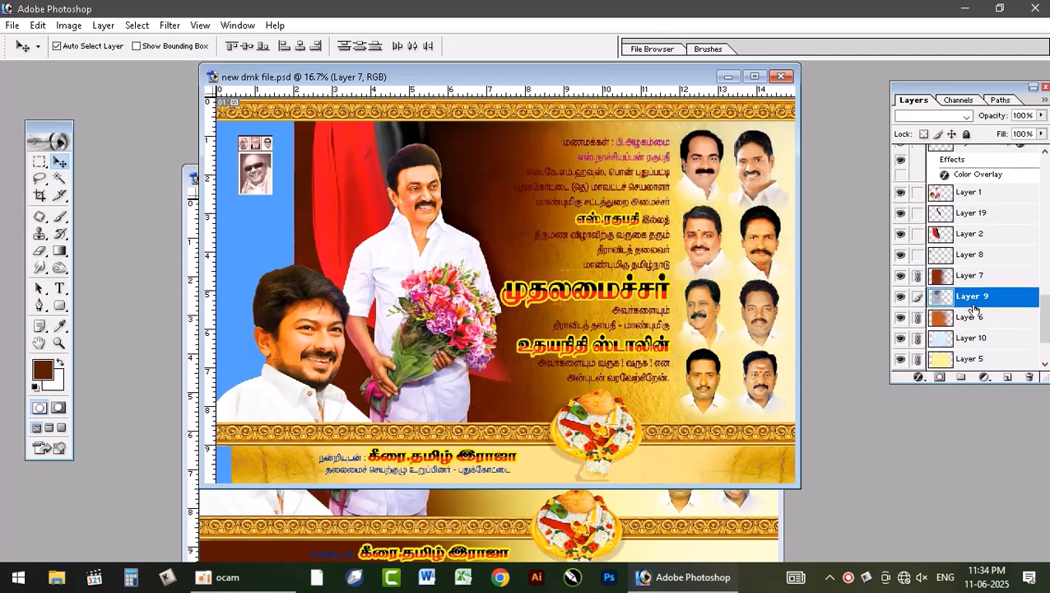
{"action": "left_click", "coordinate": [958, 280]}
{"action": "left_click", "coordinate": [918, 298]}
{"action": "left_click", "coordinate": [959, 298]}
{"action": "left_click_drag", "start_coordinate": [487, 201], "coordinate": [498, 248]}
{"action": "left_click", "coordinate": [940, 298]}
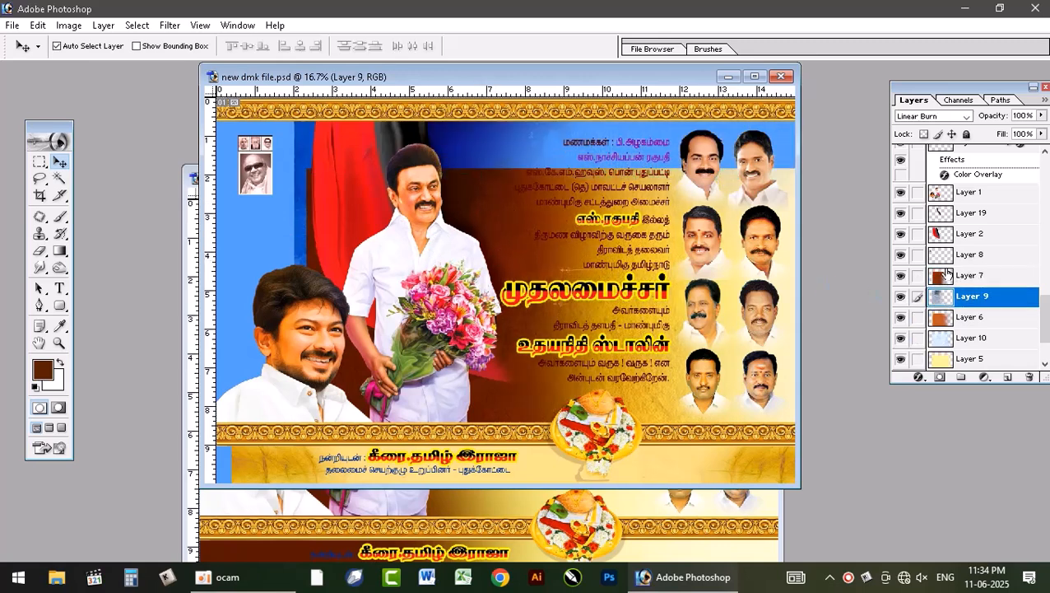
Step: Move Layer 9 above Layer 7, shift the brown layers further down and set Layer 9's blend mode to Normal
{"action": "left_click_drag", "start_coordinate": [947, 273], "coordinate": [946, 270]}
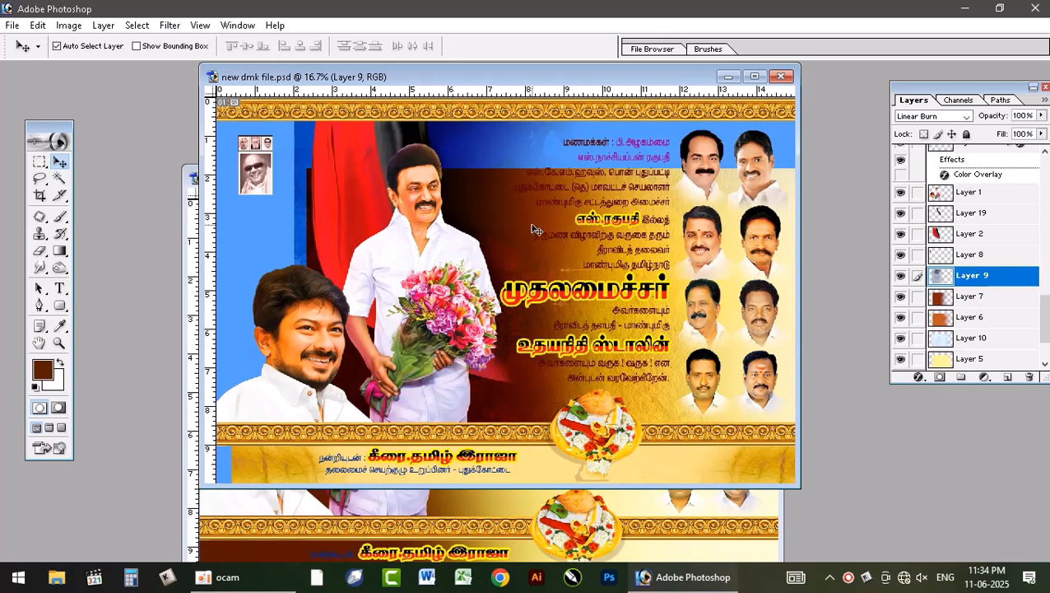
{"action": "left_click_drag", "start_coordinate": [531, 229], "coordinate": [531, 327]}
{"action": "left_click", "coordinate": [947, 276]}
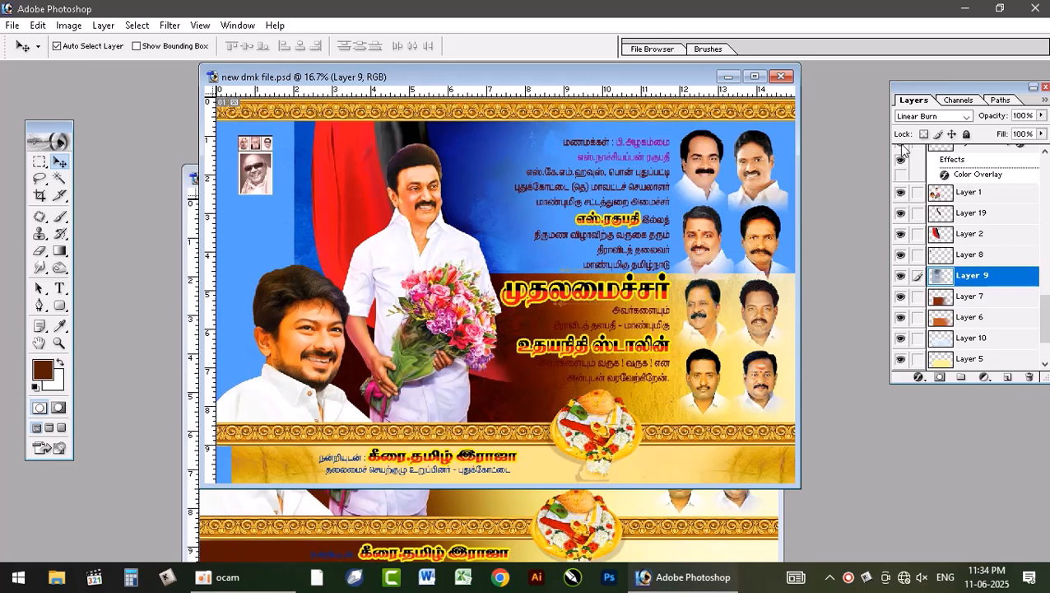
{"action": "left_click", "coordinate": [933, 115]}
{"action": "left_click", "coordinate": [918, 128]}
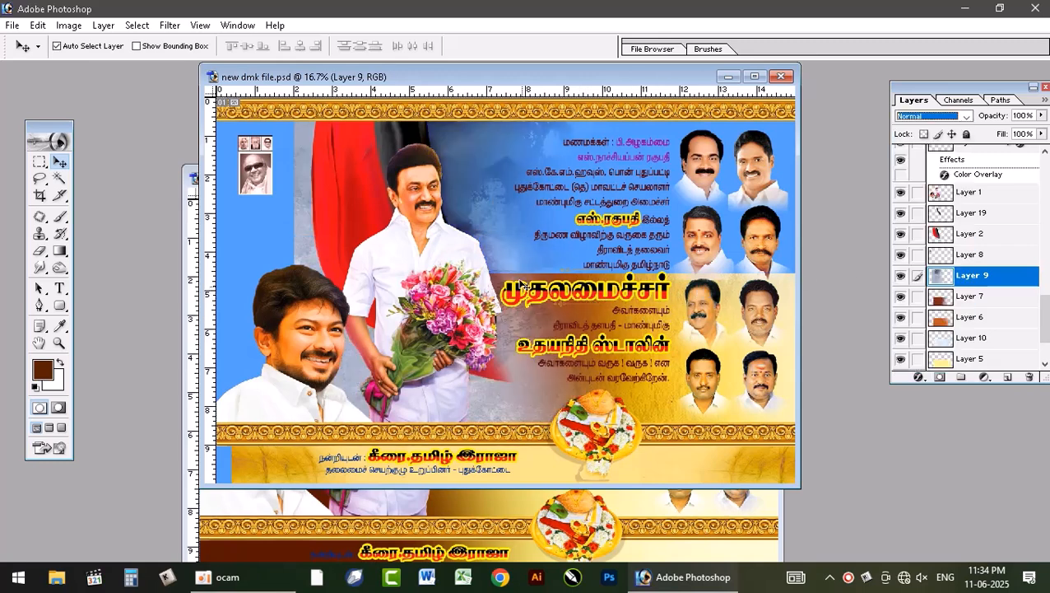
Step: Copy the grey texture layer into Untitled-1, maximize that document and position the texture over the banner's left part
{"action": "left_click_drag", "start_coordinate": [493, 228], "coordinate": [434, 495]}
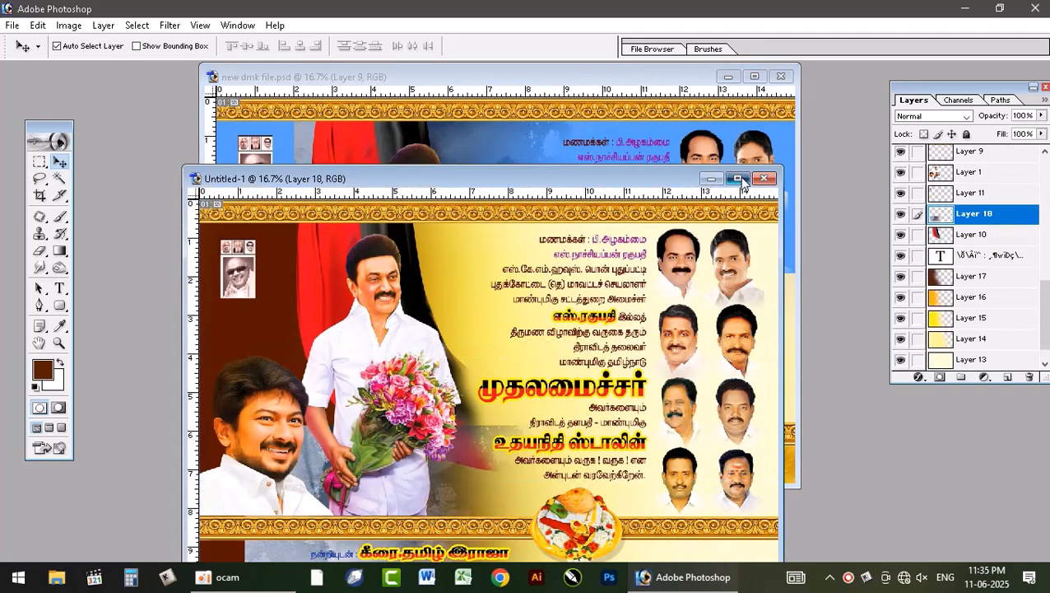
{"action": "left_click", "coordinate": [738, 179]}
{"action": "left_click_drag", "start_coordinate": [345, 388], "coordinate": [296, 171]}
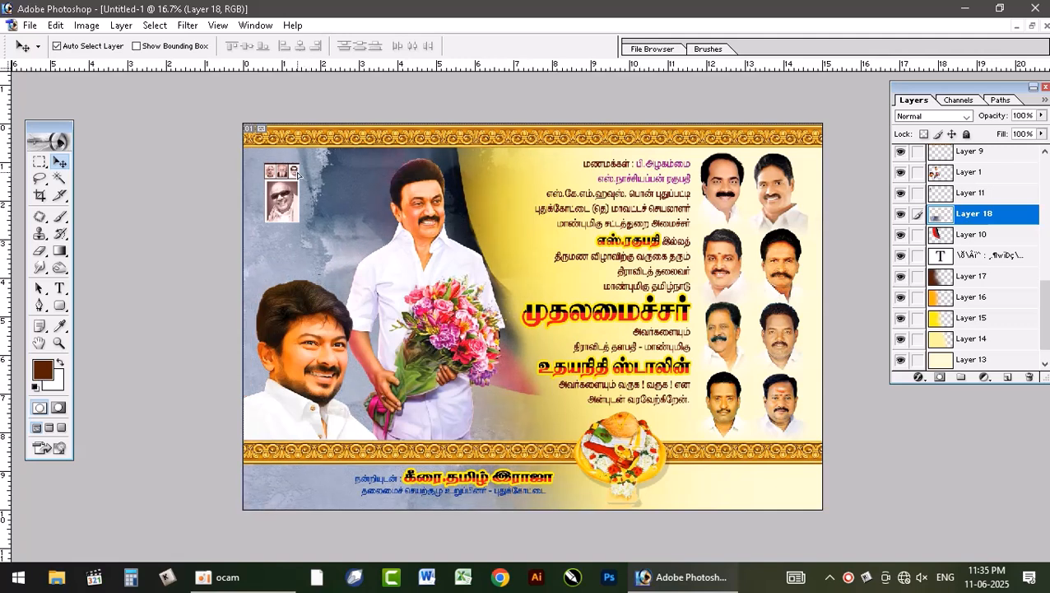
Step: Send the grey texture layer backward until it sits directly beneath the brown layer
{"action": "key", "text": "ctrl+bracketleft"}
{"action": "key", "text": "ctrl+bracketleft"}
{"action": "key", "text": "ctrl+bracketleft"}
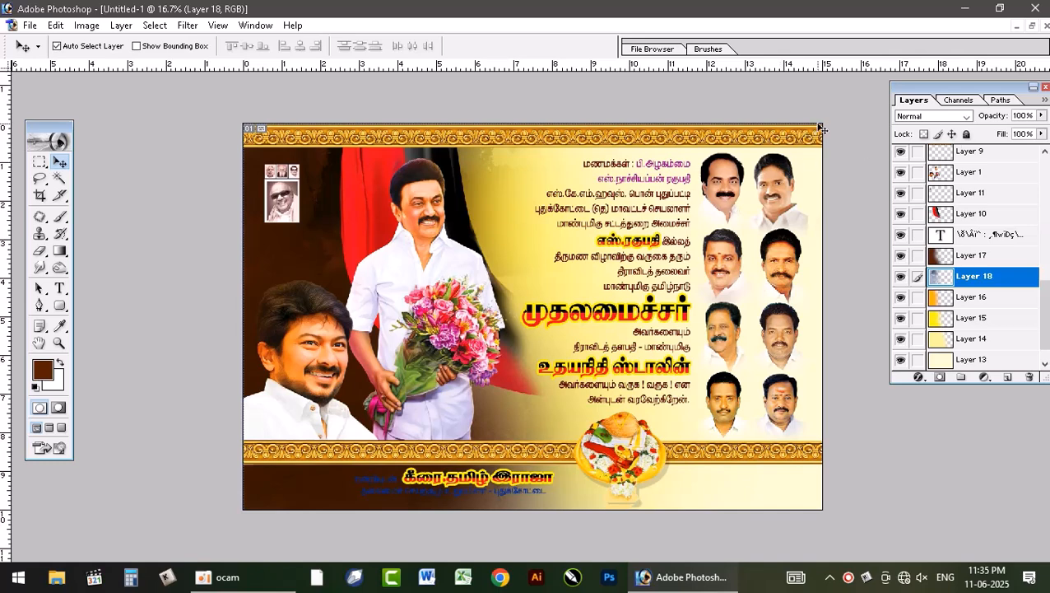
Step: Try blend modes such as Darken on the texture layer and set it to Lighten
{"action": "left_click", "coordinate": [928, 118]}
{"action": "key", "text": "Down"}
{"action": "key", "text": "Down"}
{"action": "key", "text": "Down"}
{"action": "key", "text": "Down"}
{"action": "key", "text": "Down"}
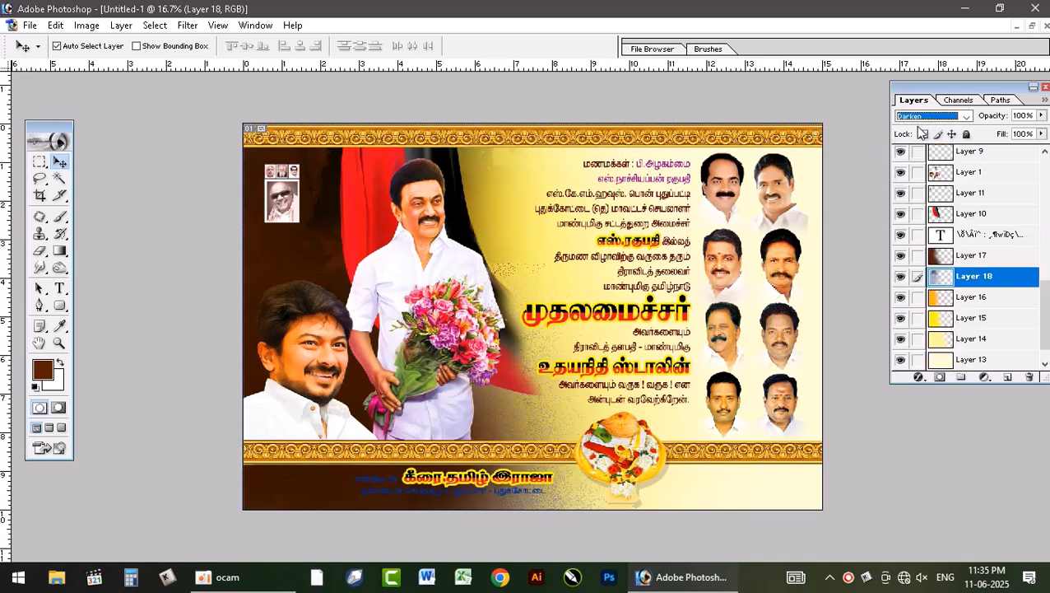
{"action": "key", "text": "Down"}
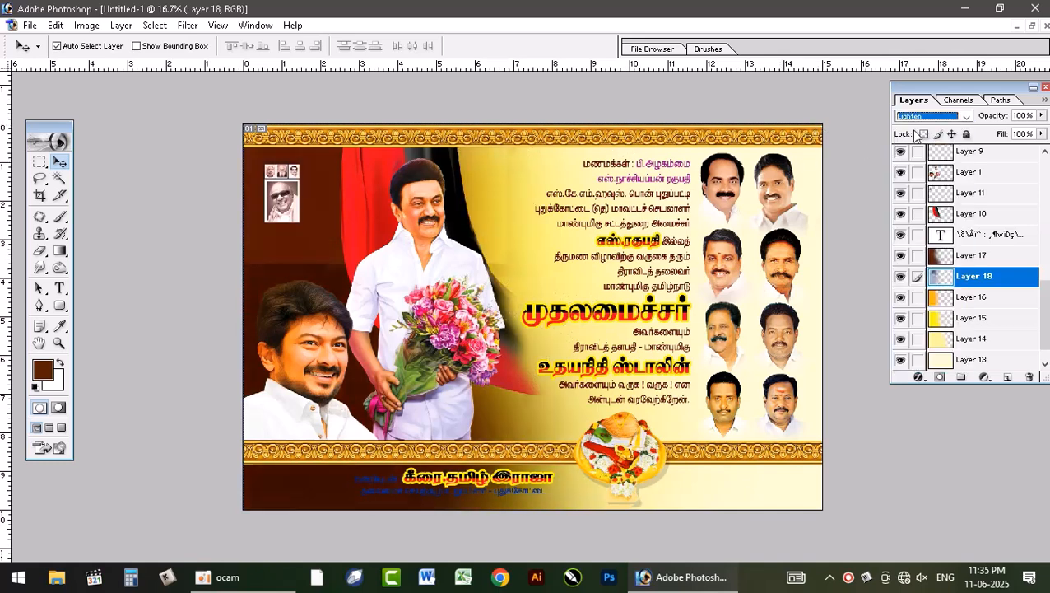
{"action": "key", "text": "Up"}
{"action": "key", "text": "Down"}
{"action": "key", "text": "Down"}
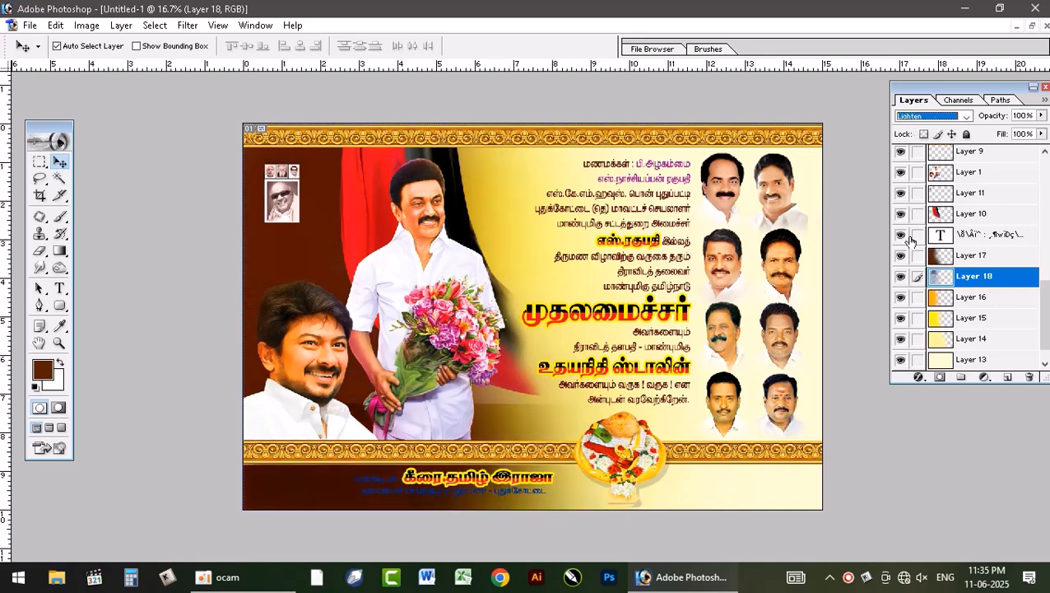
Step: Try further blend modes such as Soft Light, Vivid Light and Difference on the texture layer and set it to Luminosity
{"action": "key", "text": "Down"}
{"action": "key", "text": "Down"}
{"action": "key", "text": "Down"}
{"action": "key", "text": "Down"}
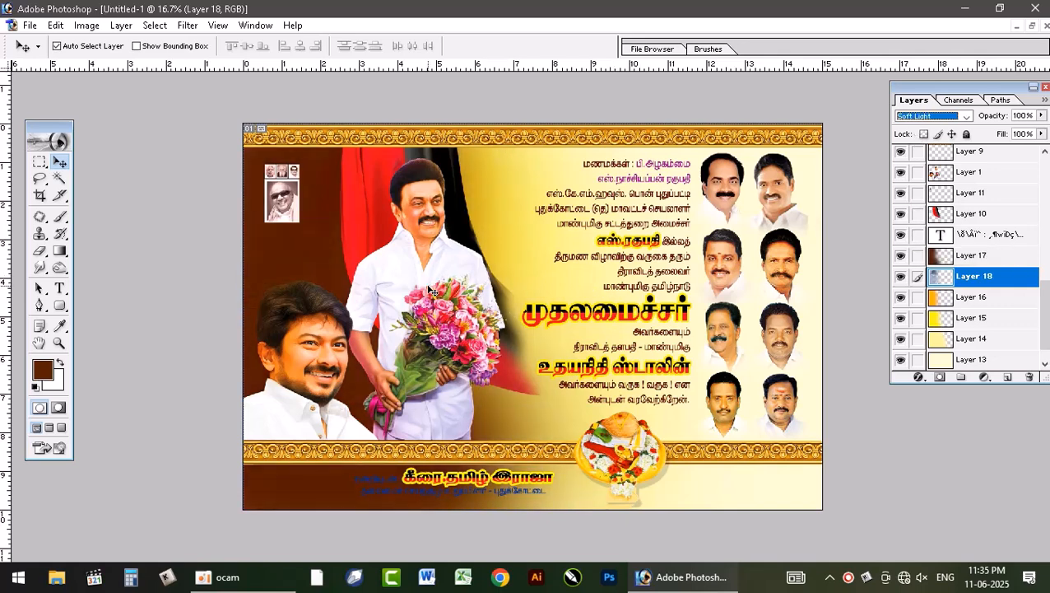
{"action": "key", "text": "Down"}
{"action": "key", "text": "Down"}
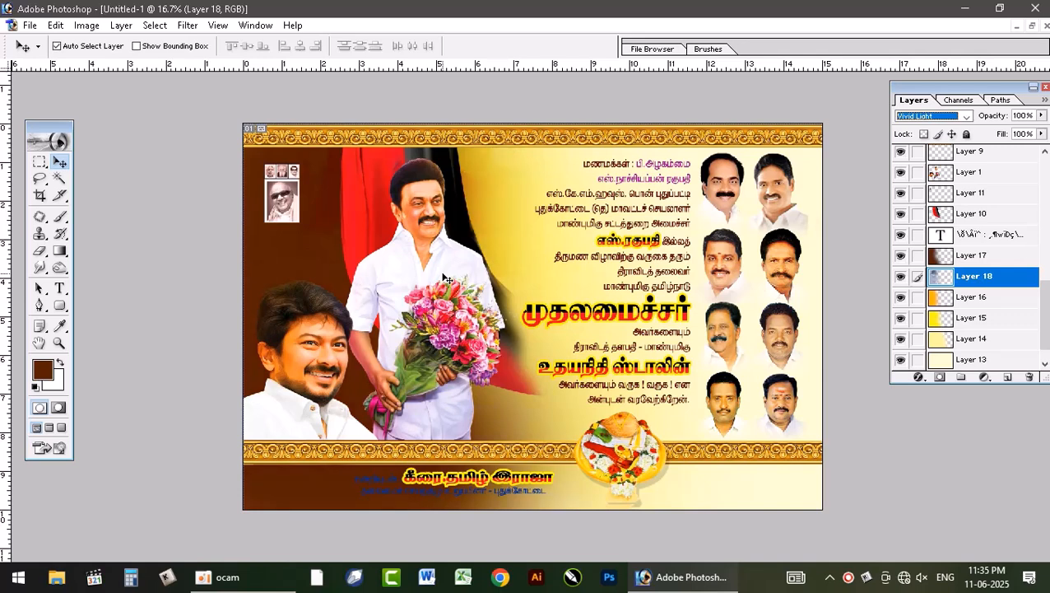
{"action": "key", "text": "Down"}
{"action": "key", "text": "Down"}
{"action": "key", "text": "Down"}
{"action": "key", "text": "Down"}
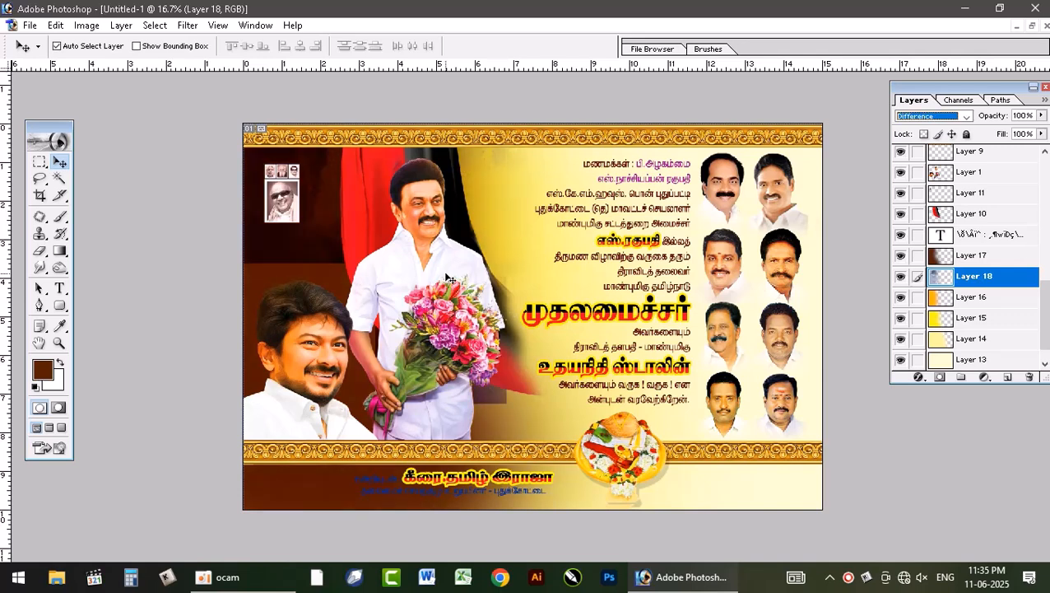
{"action": "key", "text": "Down"}
{"action": "key", "text": "Down"}
{"action": "key", "text": "Down"}
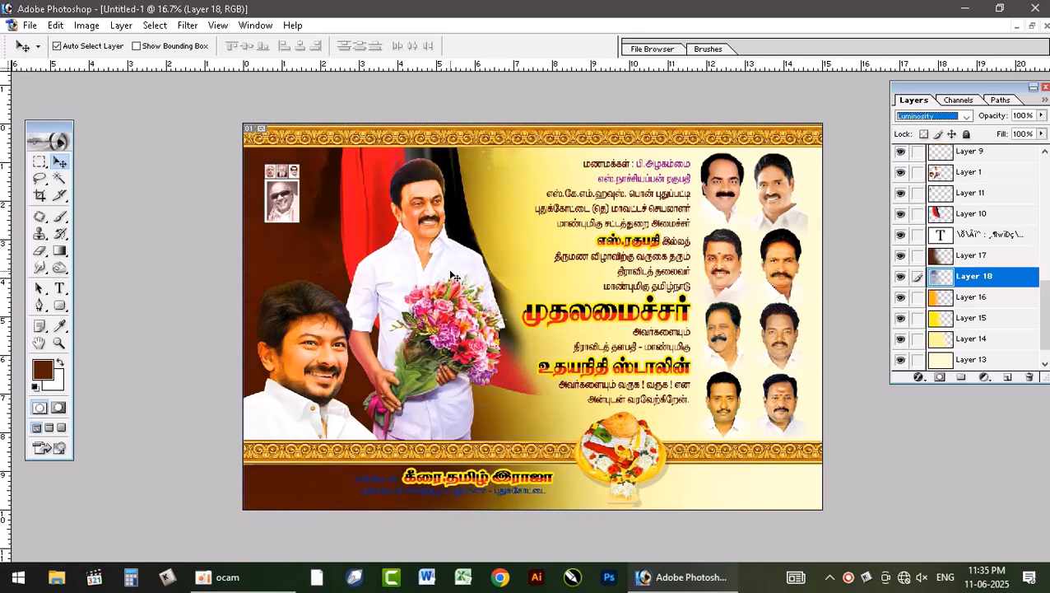
Step: Marquee-select the full-width strip along the banner's bottom edge and create a new layer above the texture layer
{"action": "left_click", "coordinate": [39, 162]}
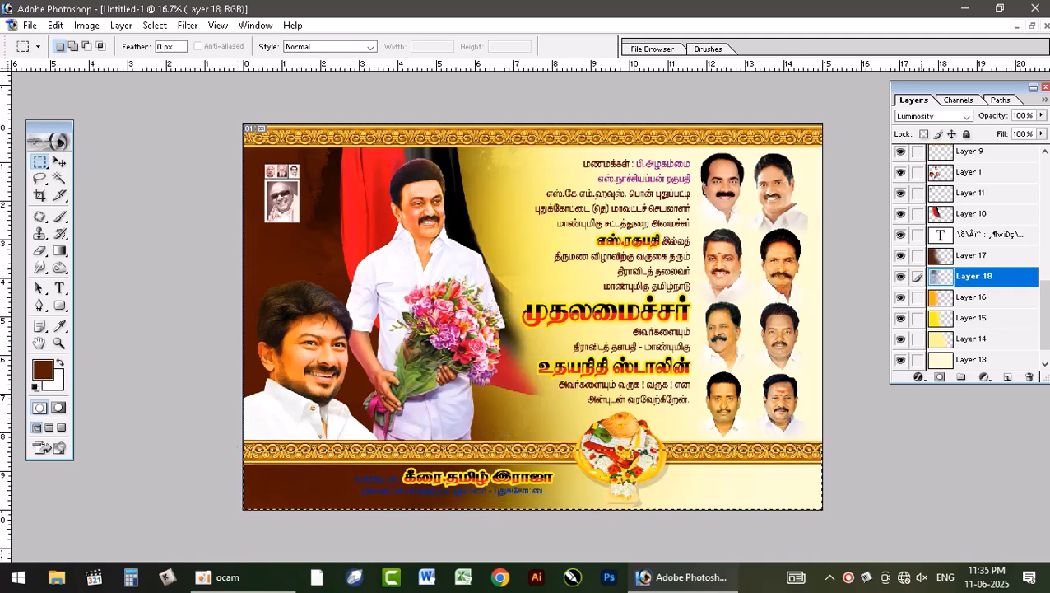
{"action": "key", "text": "ctrl+shift+n"}
{"action": "key", "text": "Return"}
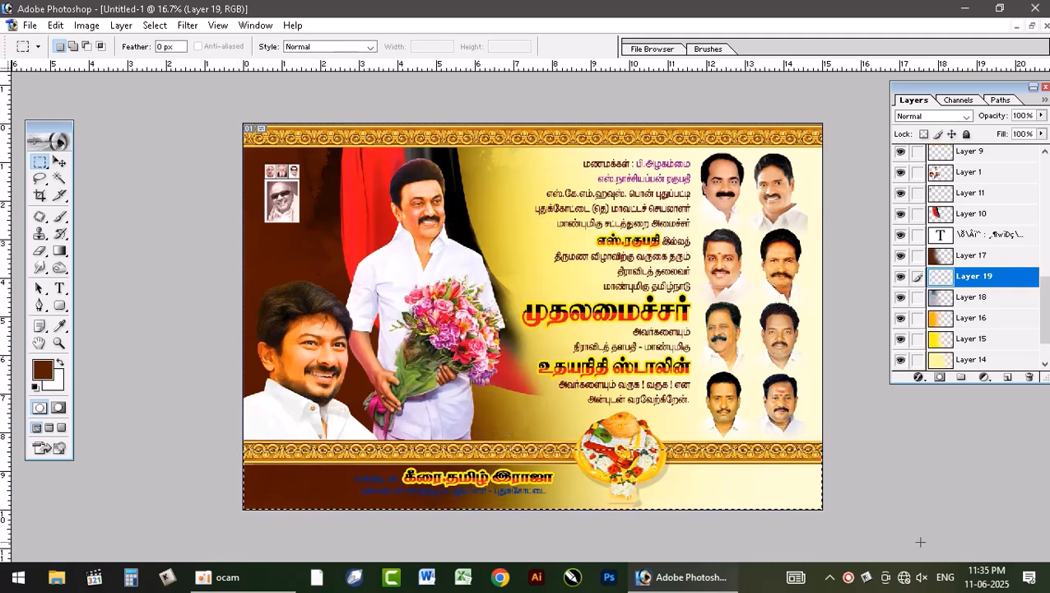
Step: Set the foreground color to pale cream with CMYK 0, 0, 20, 0 and fill the strip selection with it
{"action": "key", "text": "i"}
{"action": "left_click", "coordinate": [43, 370]}
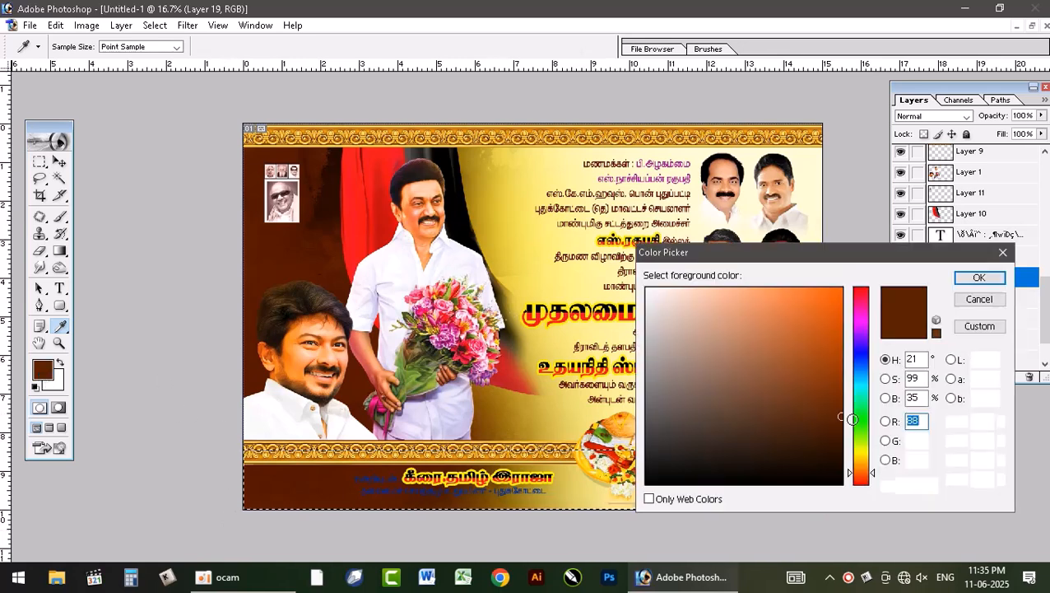
{"action": "left_click_drag", "start_coordinate": [991, 421], "coordinate": [807, 343]}
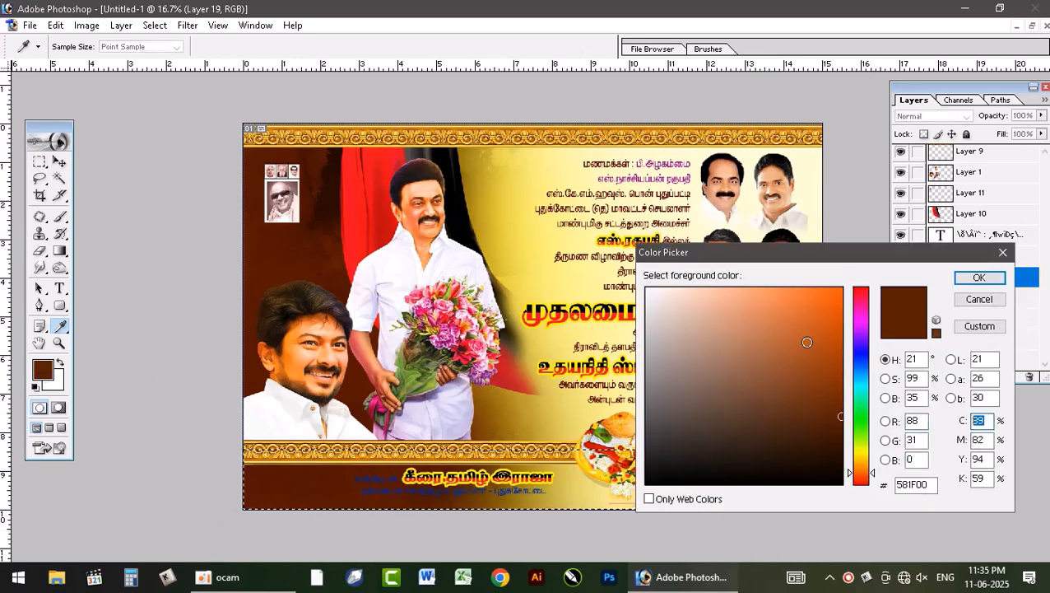
{"action": "type", "text": "0"}
{"action": "key", "text": "Tab"}
{"action": "type", "text": "050"}
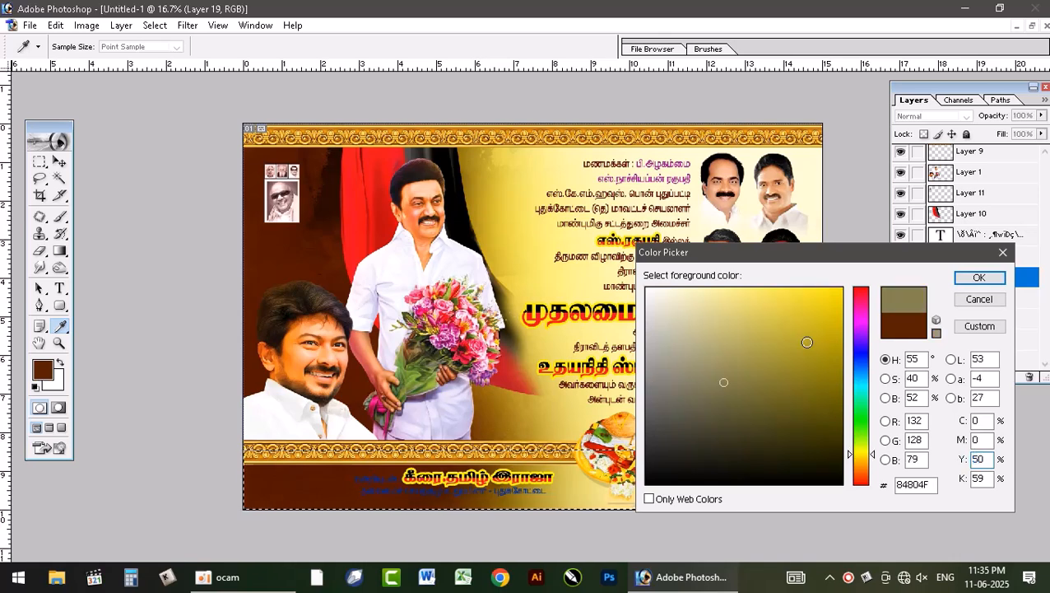
{"action": "key", "text": "BackSpace"}
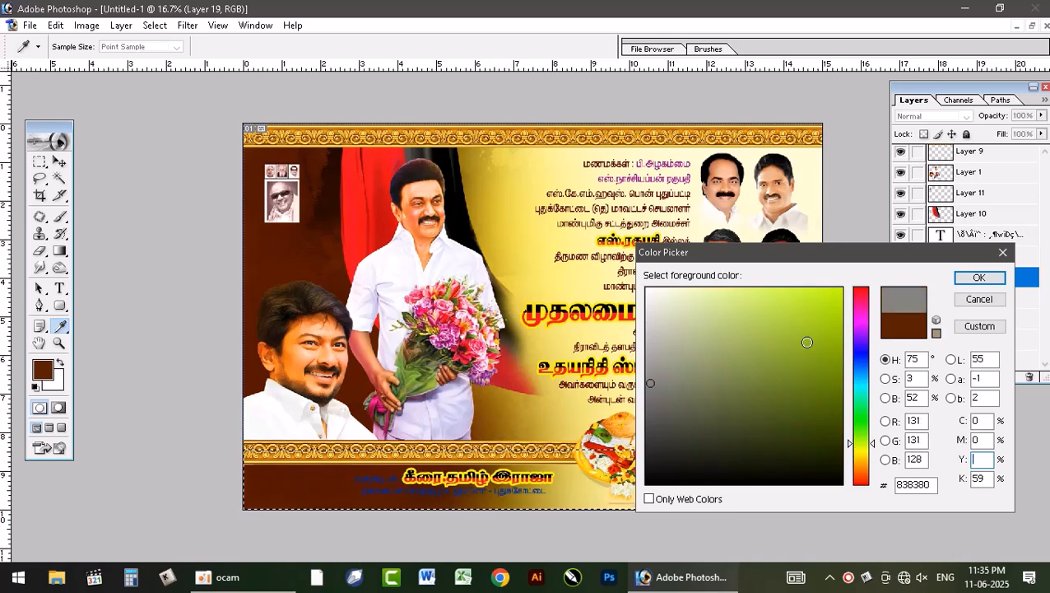
{"action": "type", "text": "20"}
{"action": "key", "text": "Tab"}
{"action": "type", "text": "0"}
{"action": "key", "text": "Return"}
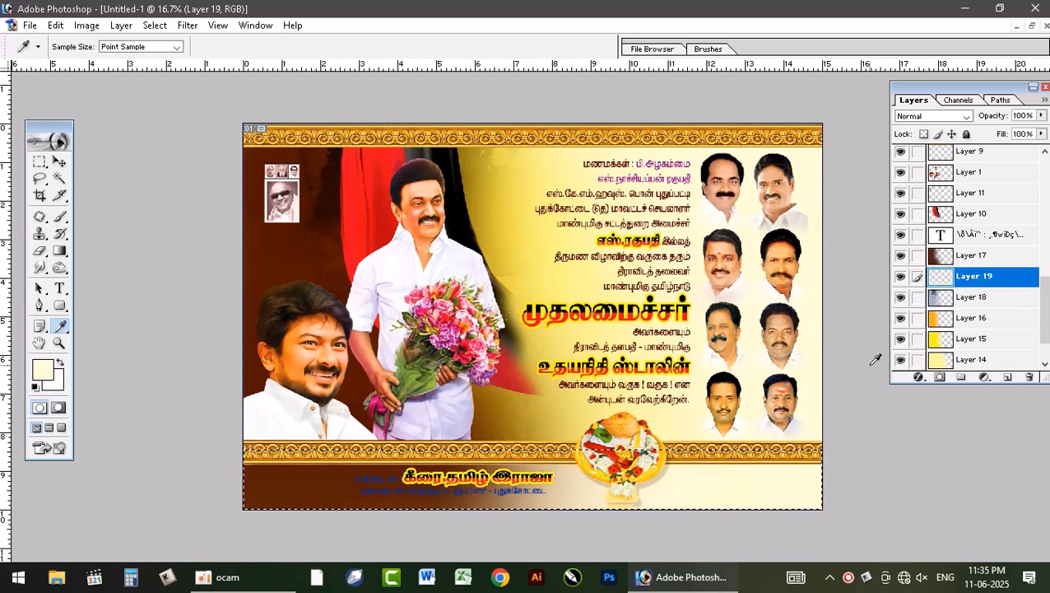
Step: Bring the cream strip layer to the front, deselect, and send it backward until it sits directly beneath Layer 3 copy
{"action": "key", "text": "ctrl+shift+]"}
{"action": "key", "text": "ctrl+d"}
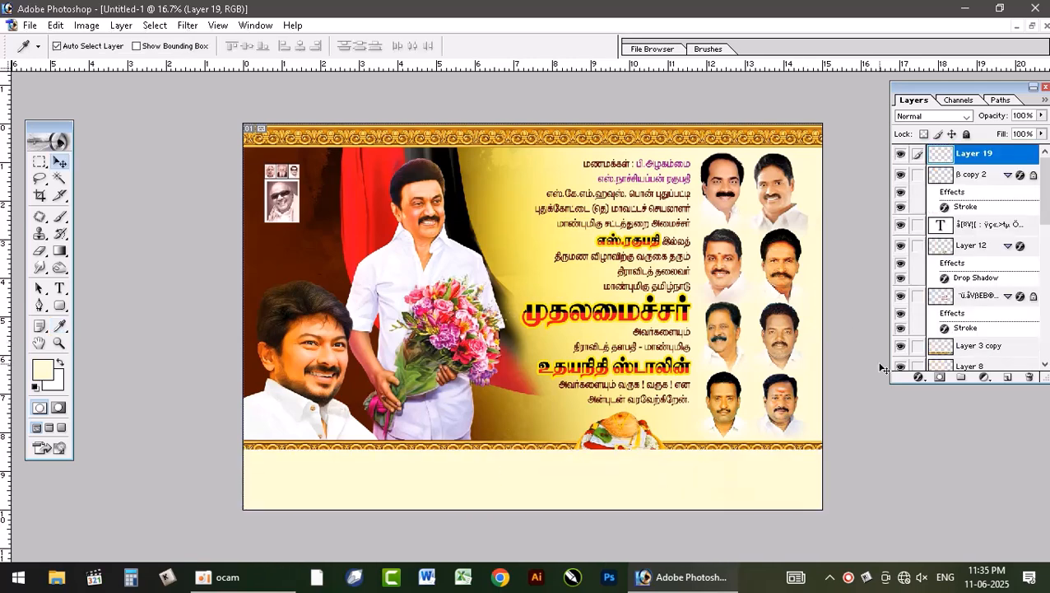
{"action": "key", "text": "ctrl+["}
{"action": "key", "text": "ctrl+["}
{"action": "key", "text": "ctrl+["}
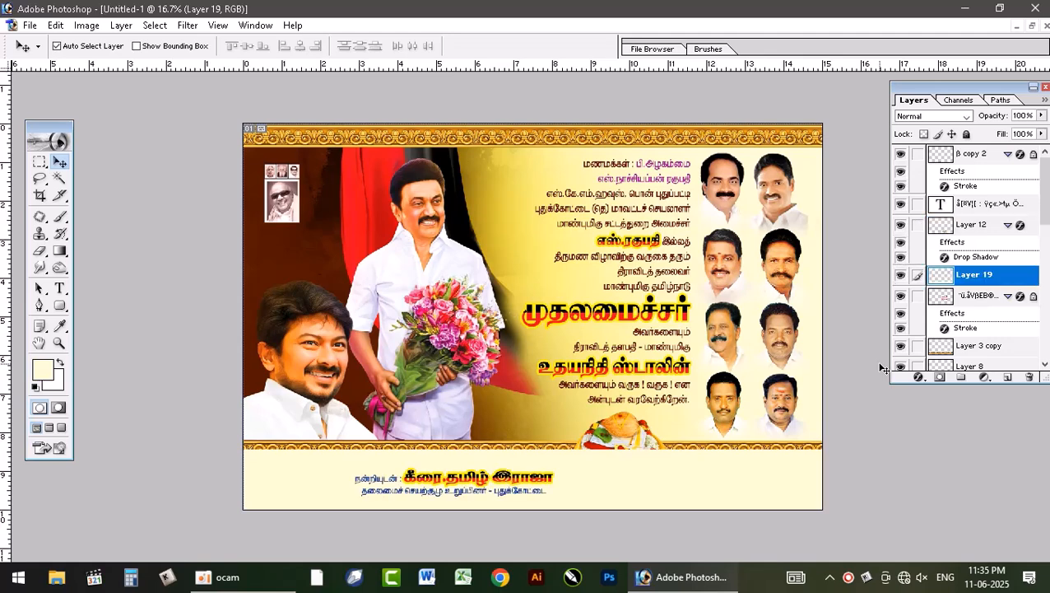
{"action": "key", "text": "ctrl+["}
{"action": "key", "text": "ctrl+["}
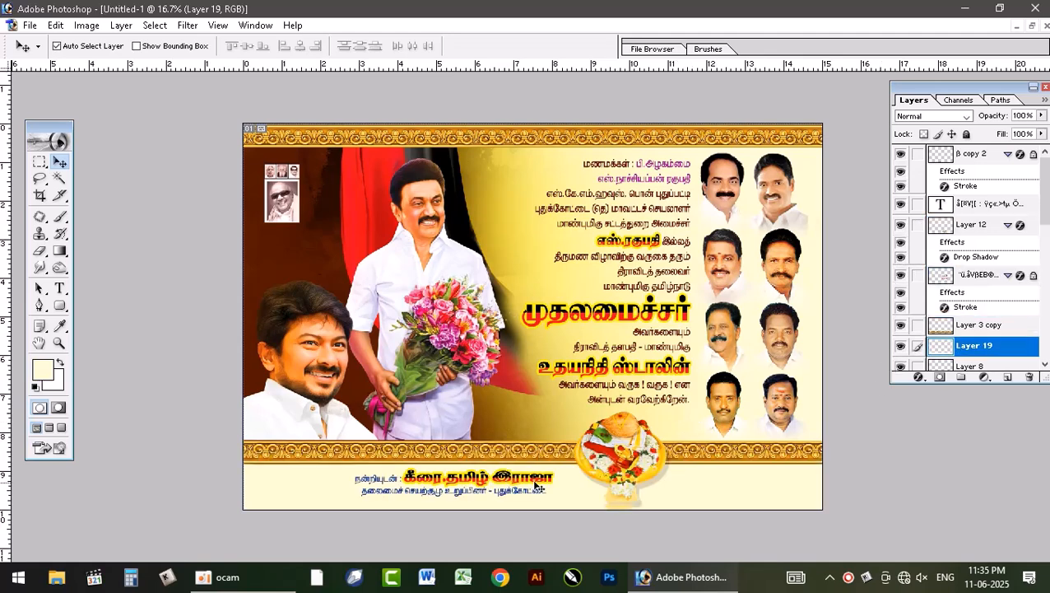
Step: Hide the copied text layer that gives the large names and headline their stroke effect
{"action": "left_click", "coordinate": [58, 344]}
{"action": "left_click", "coordinate": [793, 400]}
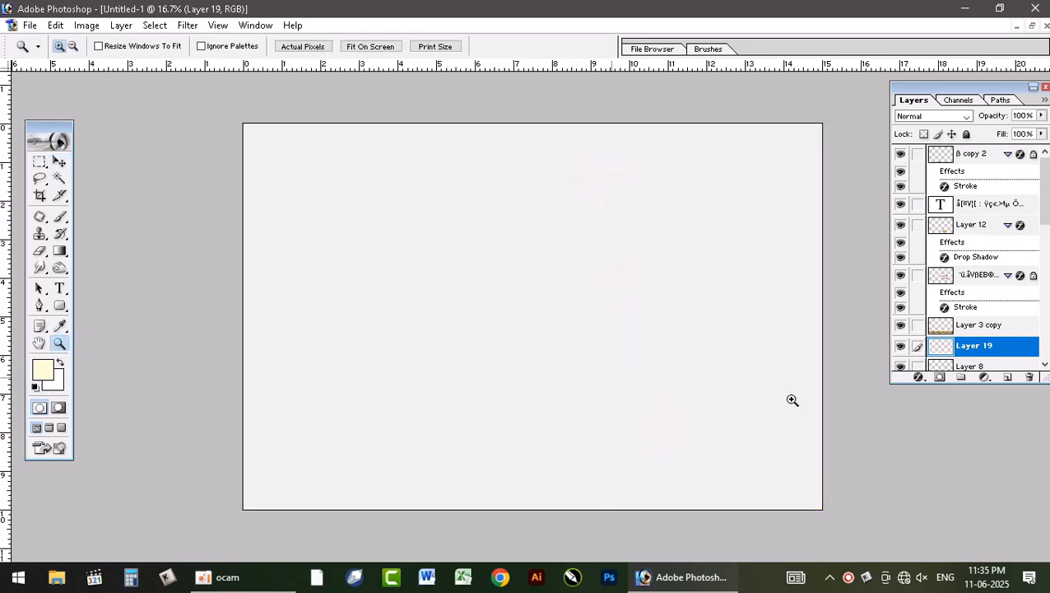
{"action": "scroll", "coordinate": [698, 278], "scroll_direction": "up", "scroll_amount": 2}
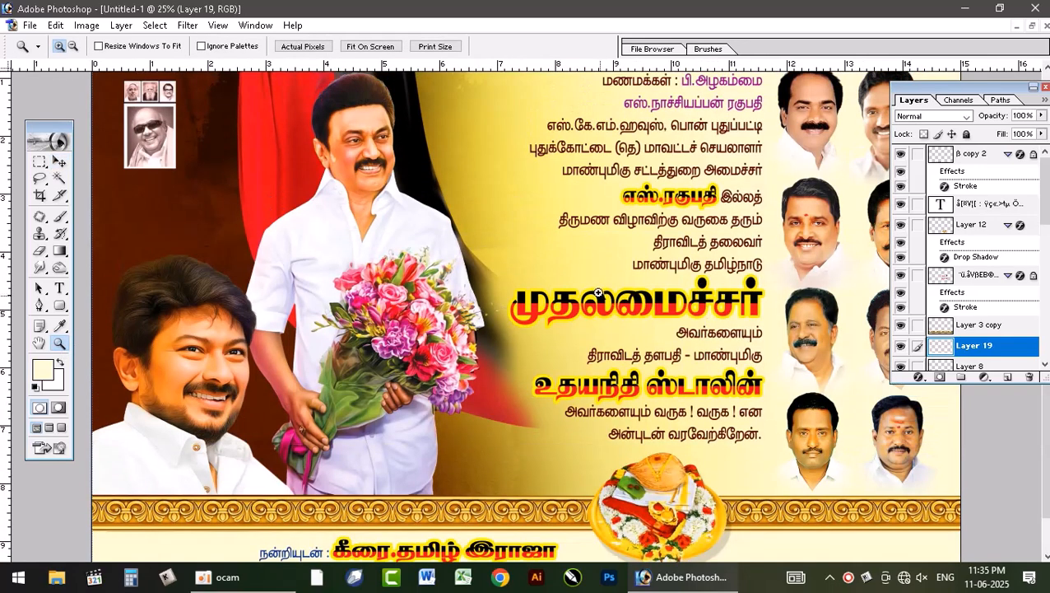
{"action": "key", "text": "ctrl+minus"}
{"action": "key", "text": "ctrl+plus"}
{"action": "key", "text": "ctrl+plus"}
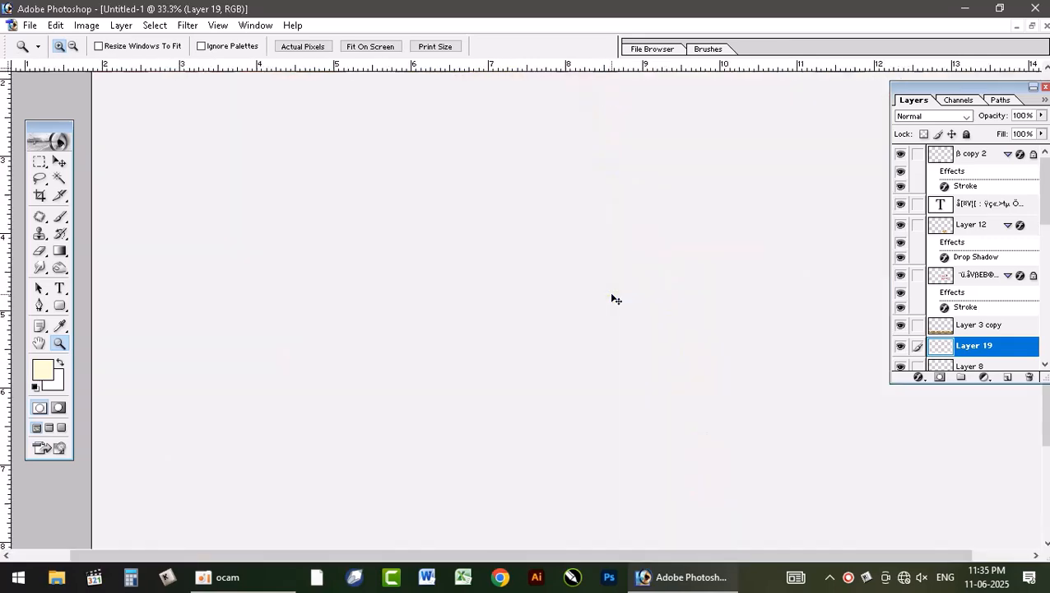
{"action": "left_click", "coordinate": [58, 161]}
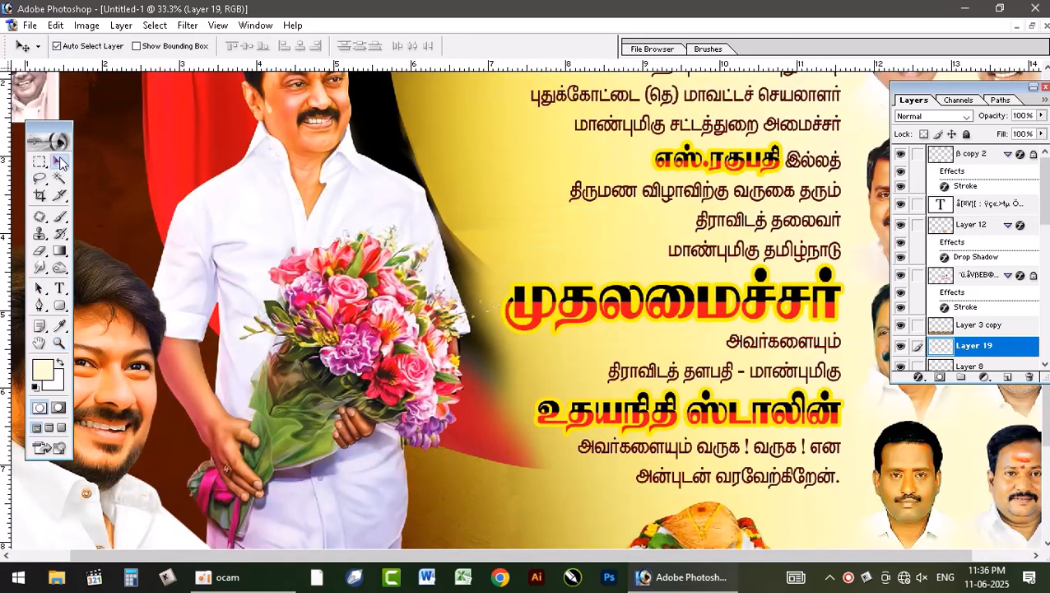
{"action": "left_click", "coordinate": [773, 283]}
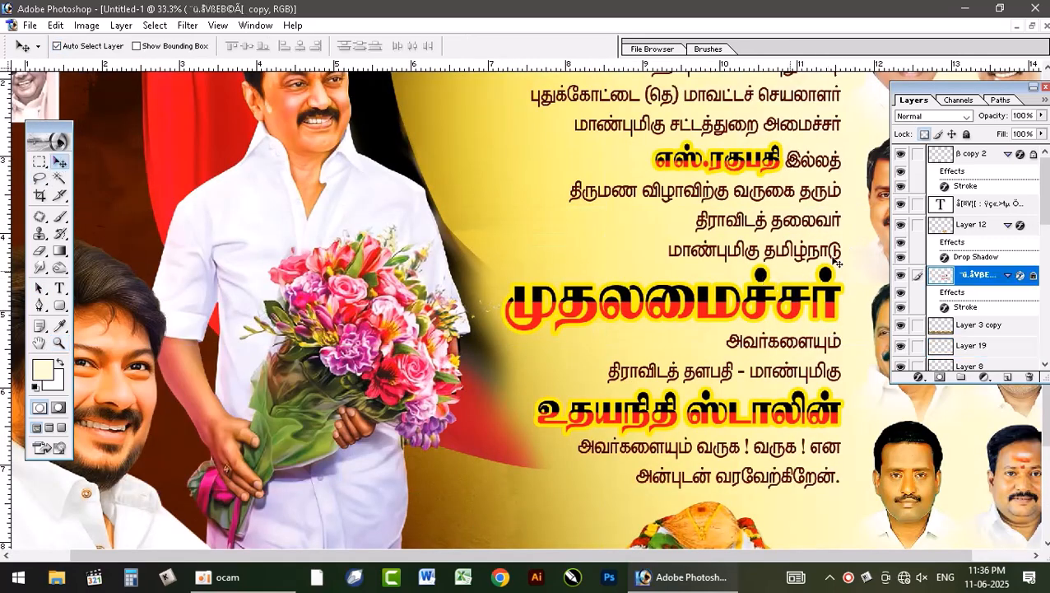
{"action": "left_click", "coordinate": [900, 276]}
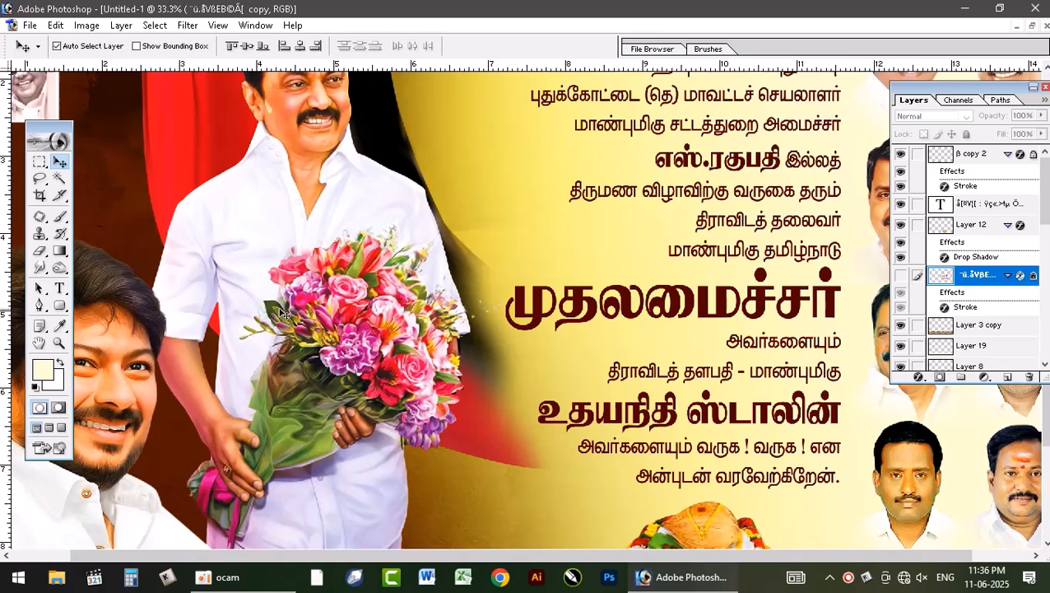
Step: Examine the font and size of the word above the large headline and of the headline itself, leaving the text unedited
{"action": "left_click", "coordinate": [59, 287]}
{"action": "left_click_drag", "start_coordinate": [716, 251], "coordinate": [759, 252]}
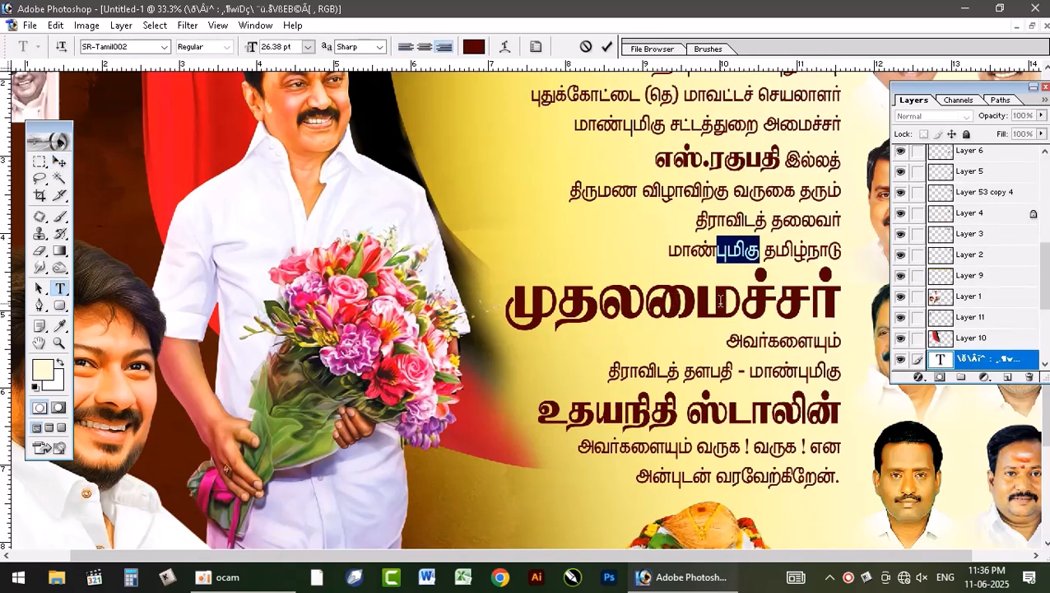
{"action": "left_click_drag", "start_coordinate": [775, 296], "coordinate": [805, 290]}
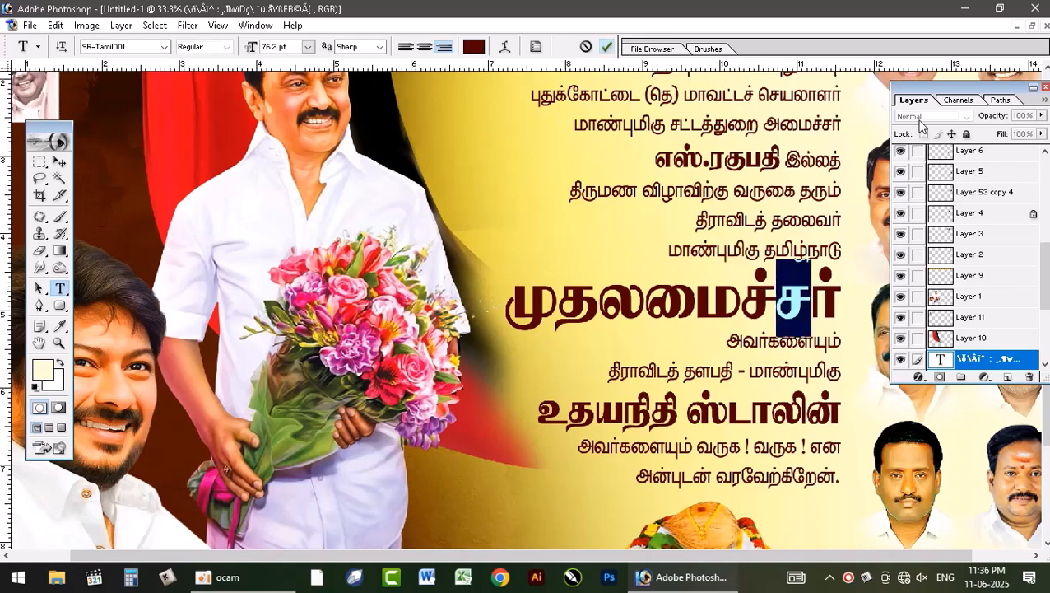
{"action": "key", "text": "ctrl+Return"}
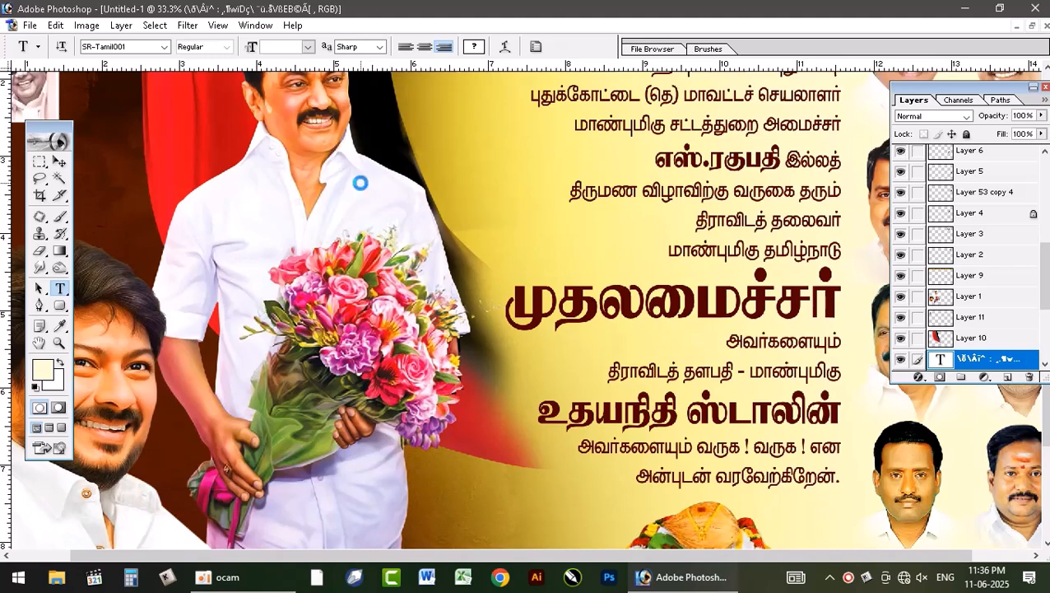
Step: Try adding a black 76.2 pt text in the SR-Tamil002 font over the standing man's photo
{"action": "left_click", "coordinate": [481, 233]}
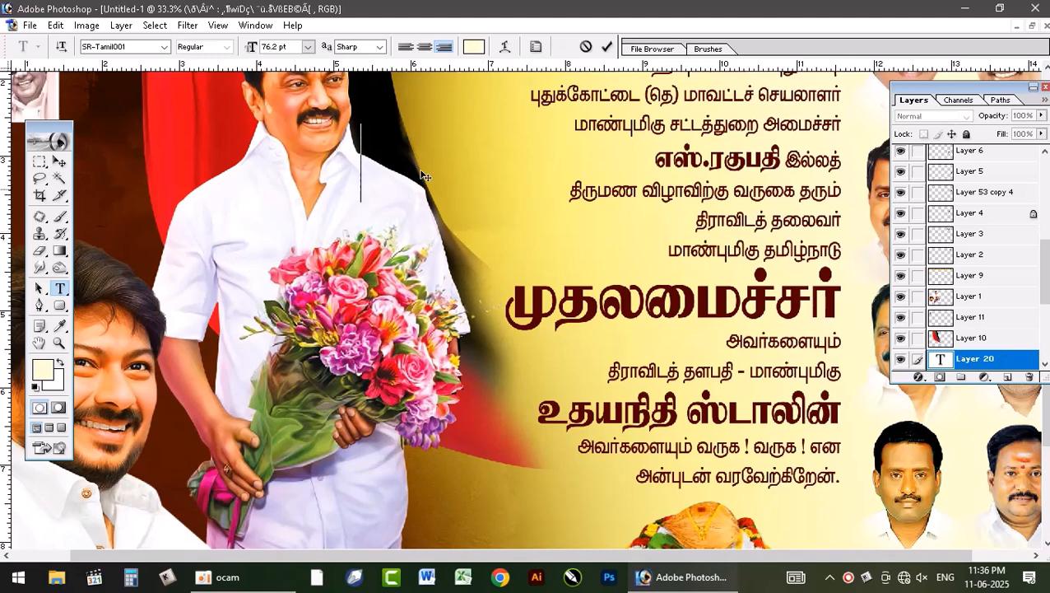
{"action": "left_click", "coordinate": [473, 46]}
{"action": "left_click_drag", "start_coordinate": [823, 461], "coordinate": [865, 558]}
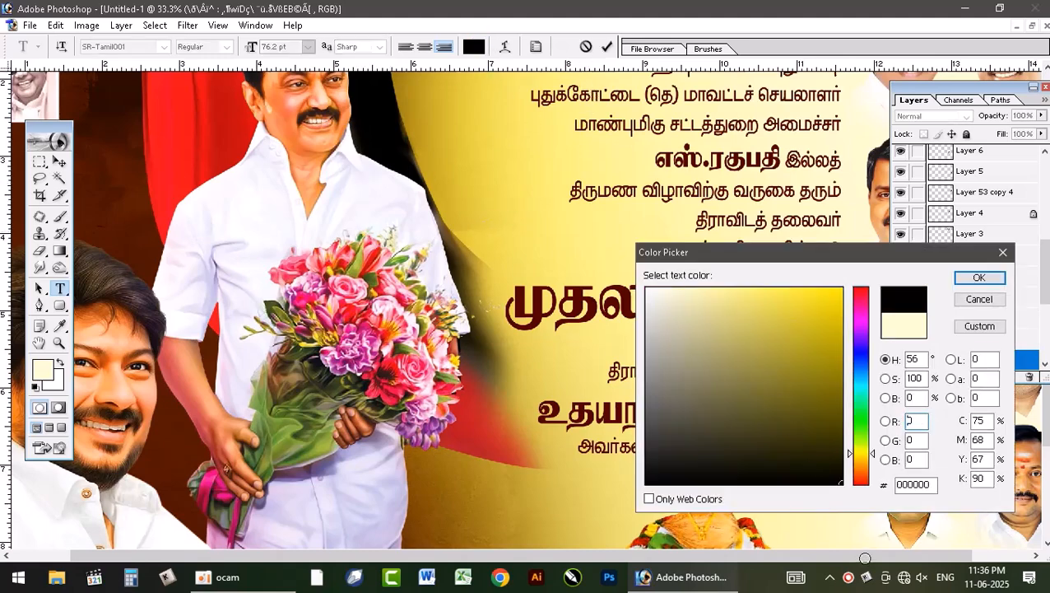
{"action": "left_click", "coordinate": [978, 277]}
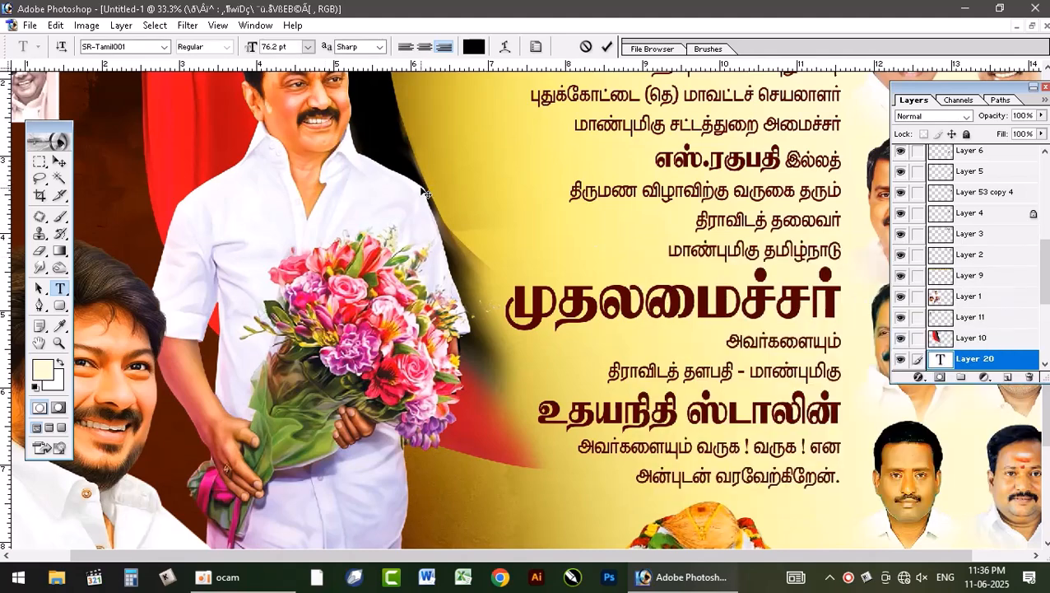
{"action": "left_click", "coordinate": [137, 49]}
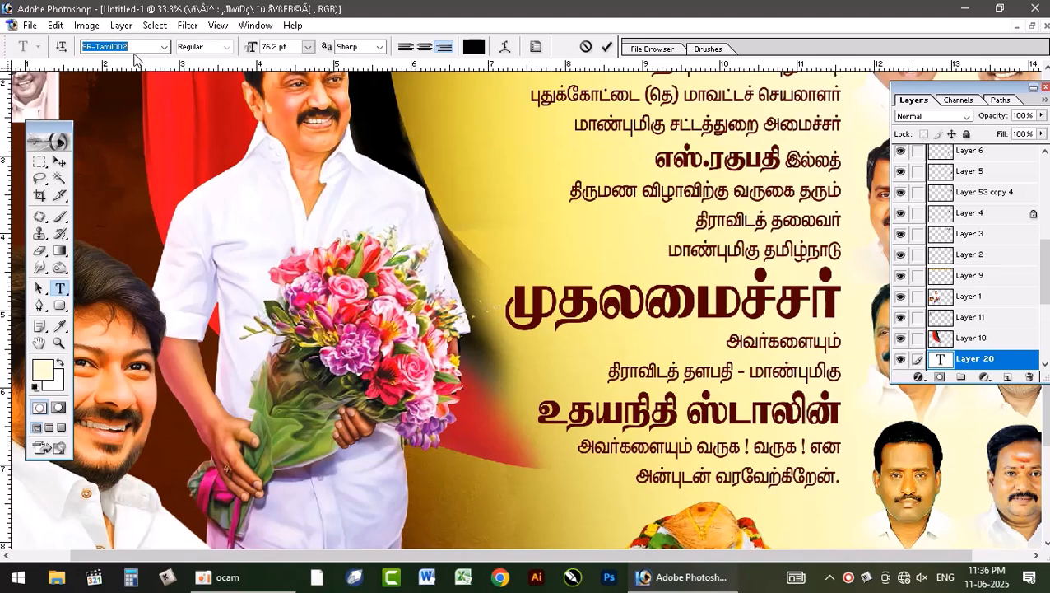
{"action": "key", "text": "Down"}
{"action": "key", "text": "Return"}
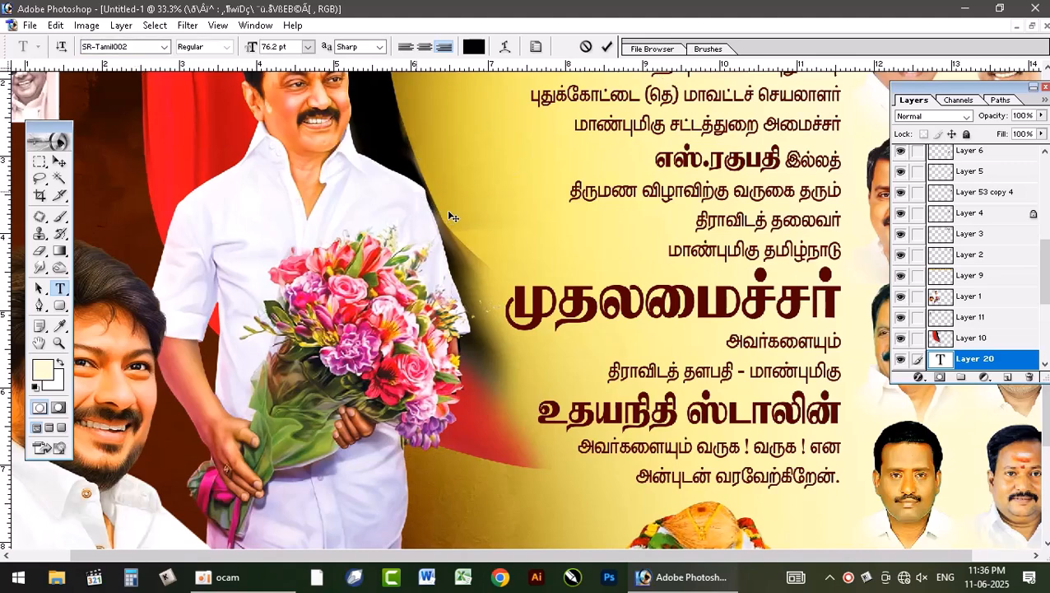
{"action": "left_click", "coordinate": [607, 48]}
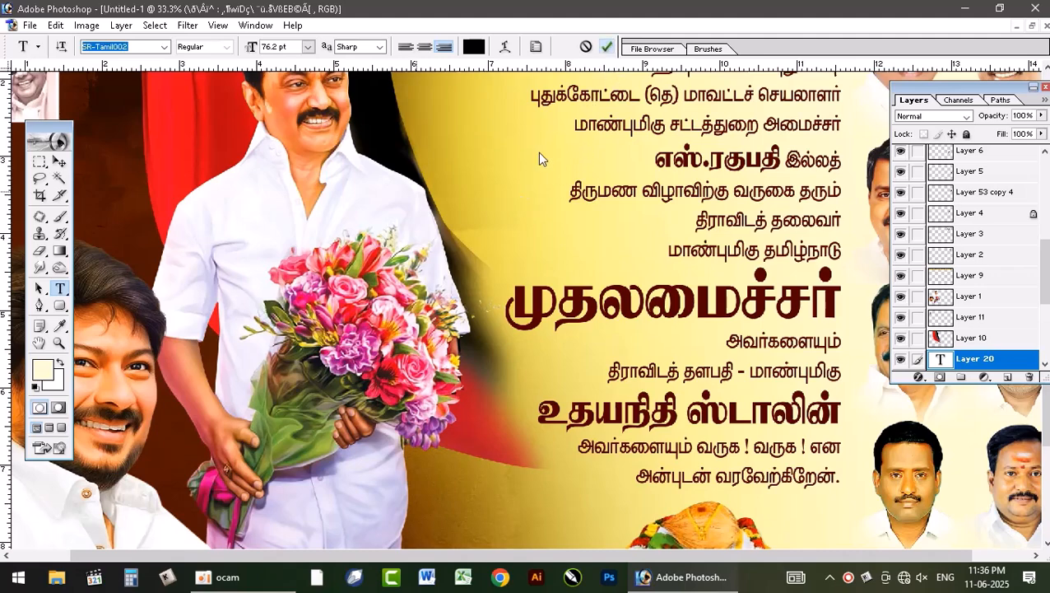
{"action": "key", "text": "ctrl+Return"}
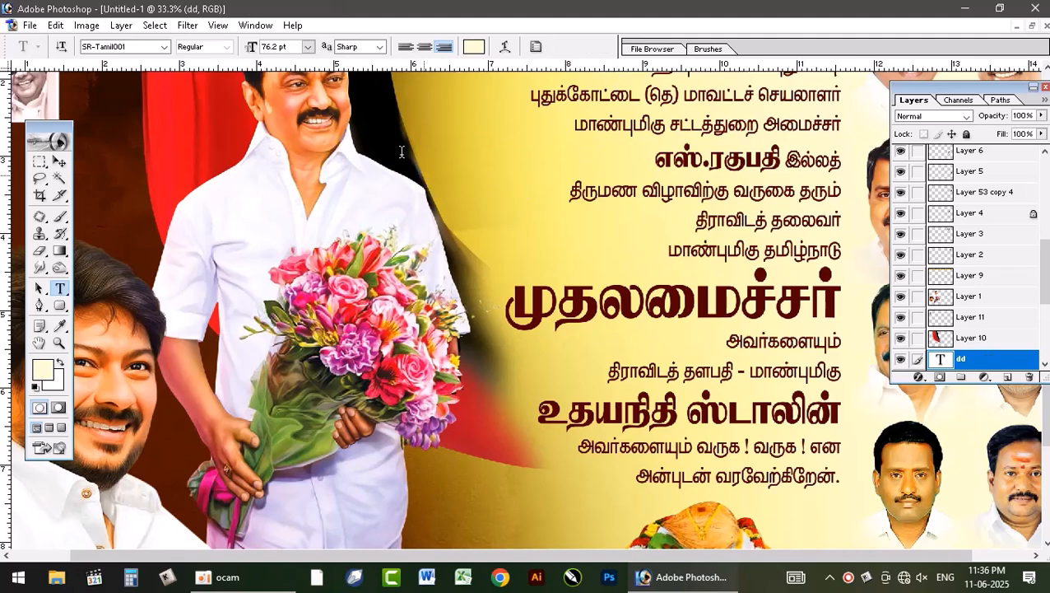
Step: Add the black 76.2 pt text "மாண்புமிகு" in SR-Tamil001 across the standing man's photo and bring its layer to the front
{"action": "left_click", "coordinate": [473, 46]}
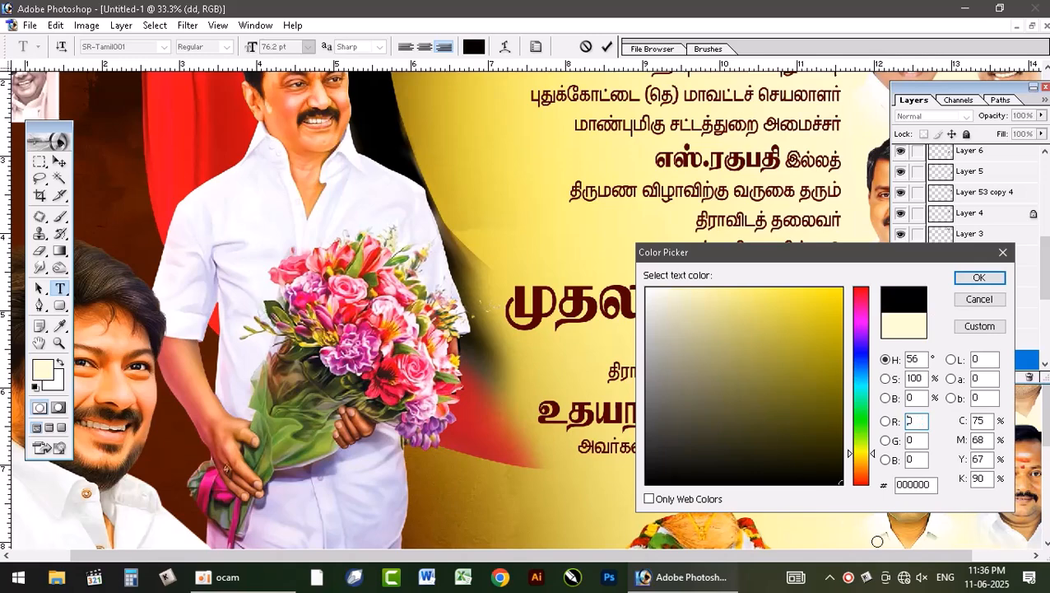
{"action": "left_click", "coordinate": [979, 278]}
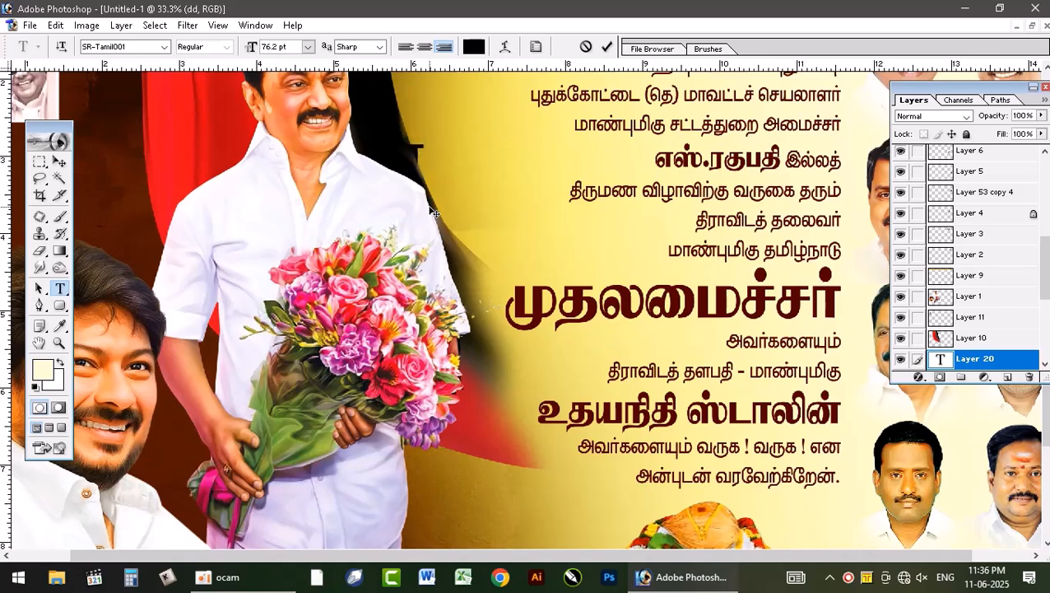
{"action": "type", "text": "ண்புமிகு"}
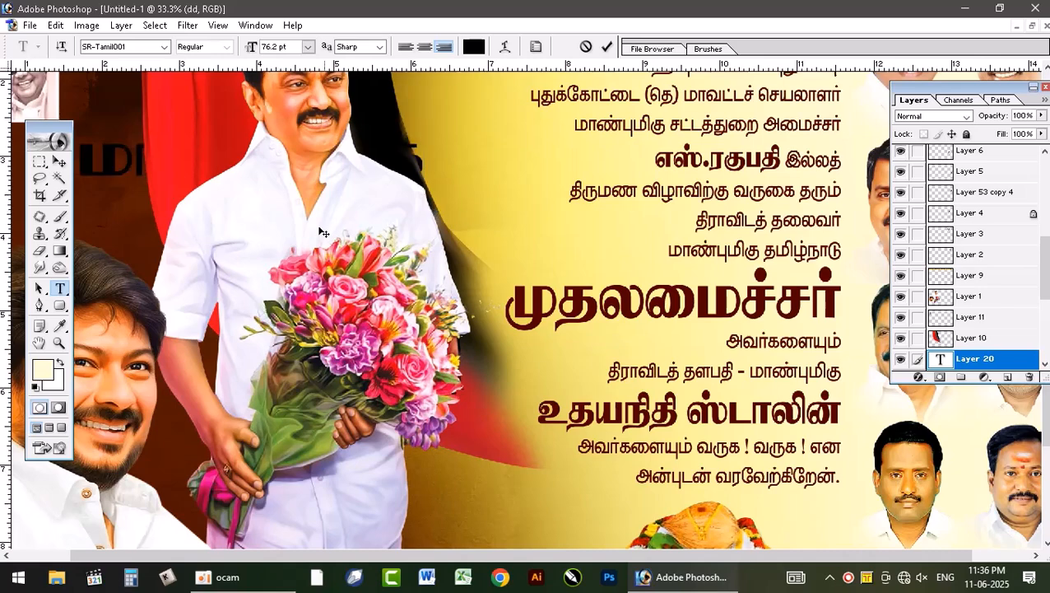
{"action": "key", "text": "ctrl+a"}
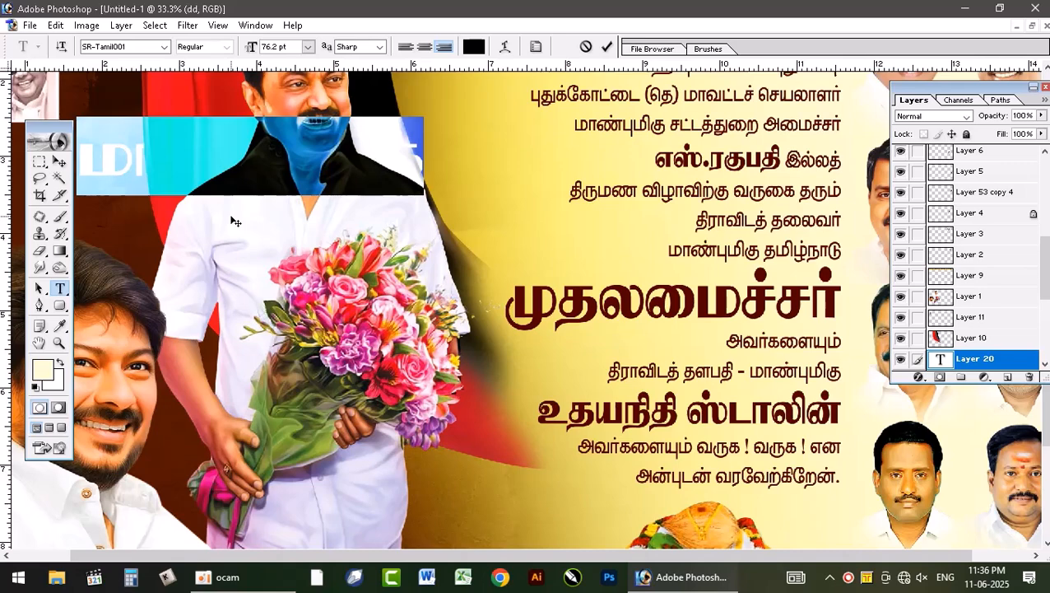
{"action": "left_click", "coordinate": [607, 47]}
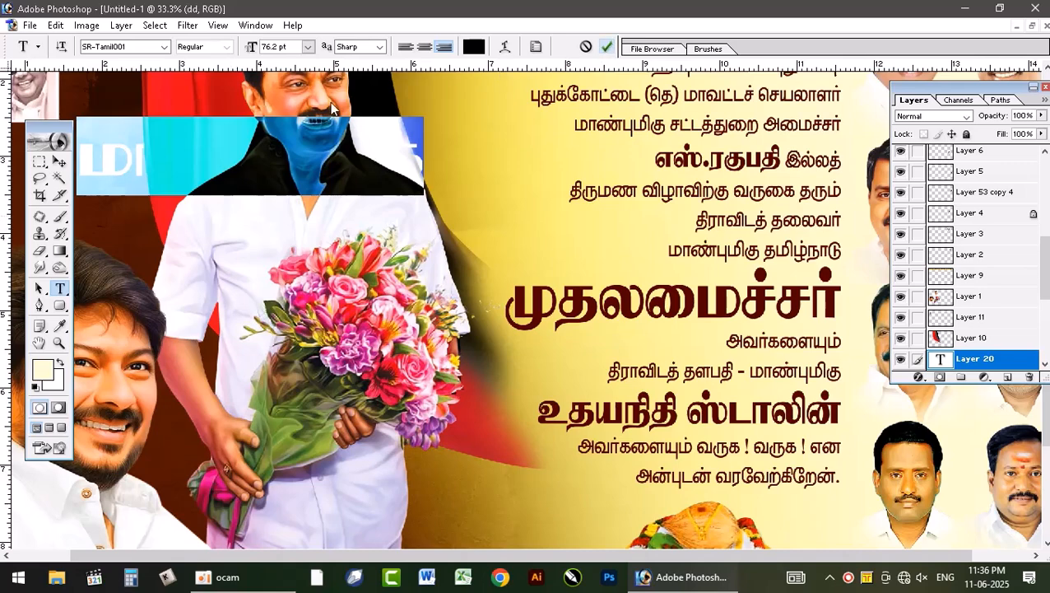
{"action": "left_click", "coordinate": [58, 162]}
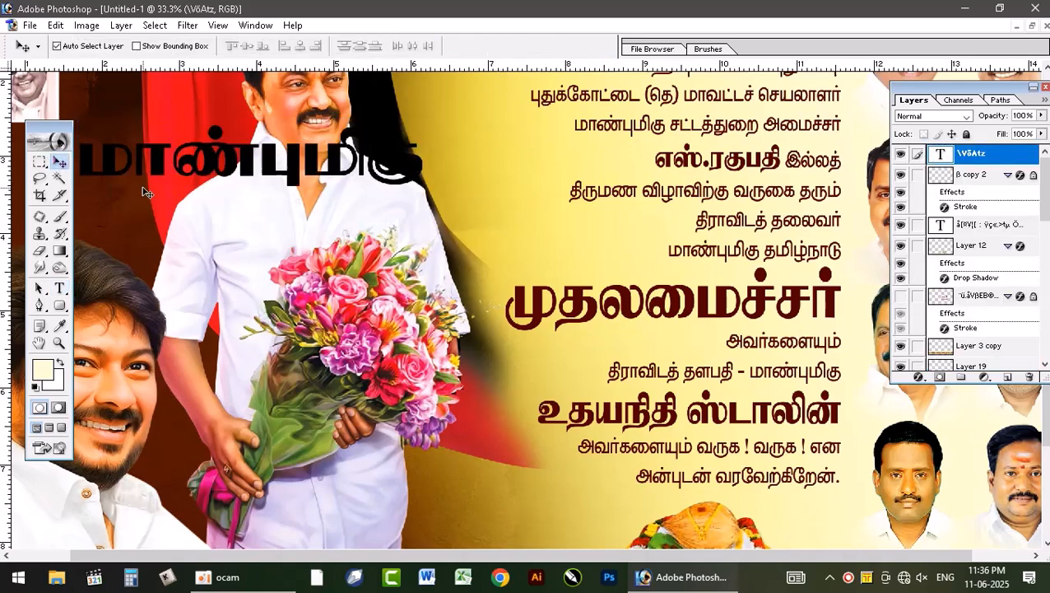
Step: Change the font of the black "மாண்புமிகு" text over the standing man's photo to SR-Tamil002
{"action": "left_click", "coordinate": [59, 287]}
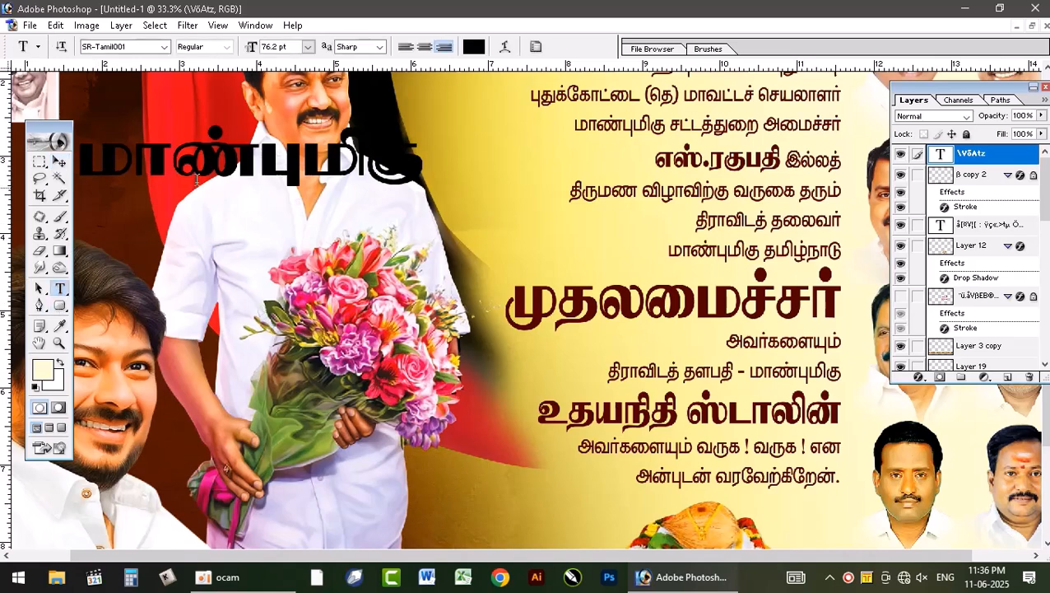
{"action": "left_click", "coordinate": [207, 165]}
{"action": "left_click", "coordinate": [123, 47]}
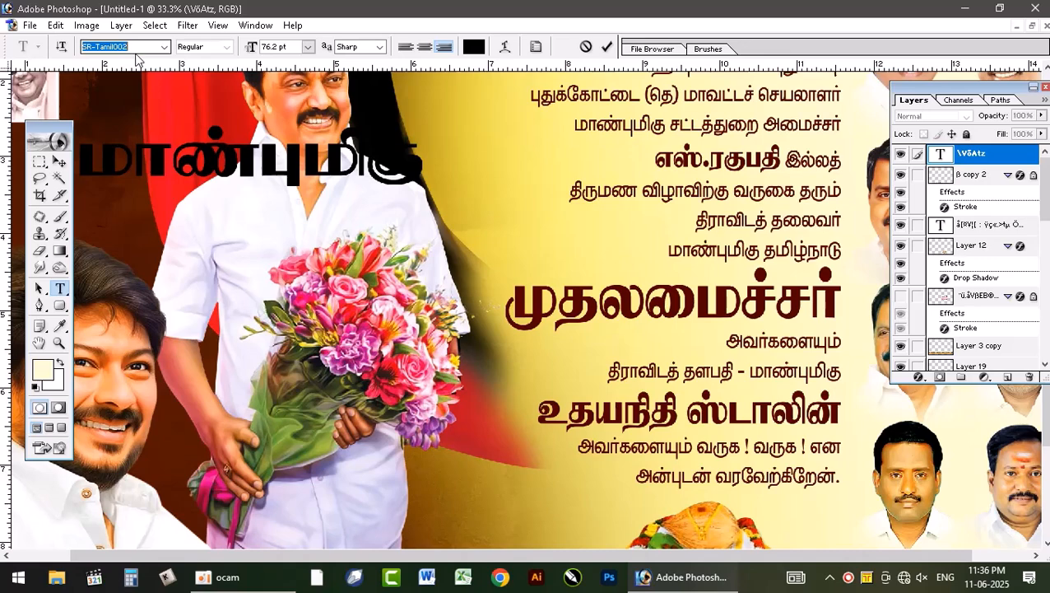
{"action": "key", "text": "Down"}
{"action": "left_click", "coordinate": [257, 162]}
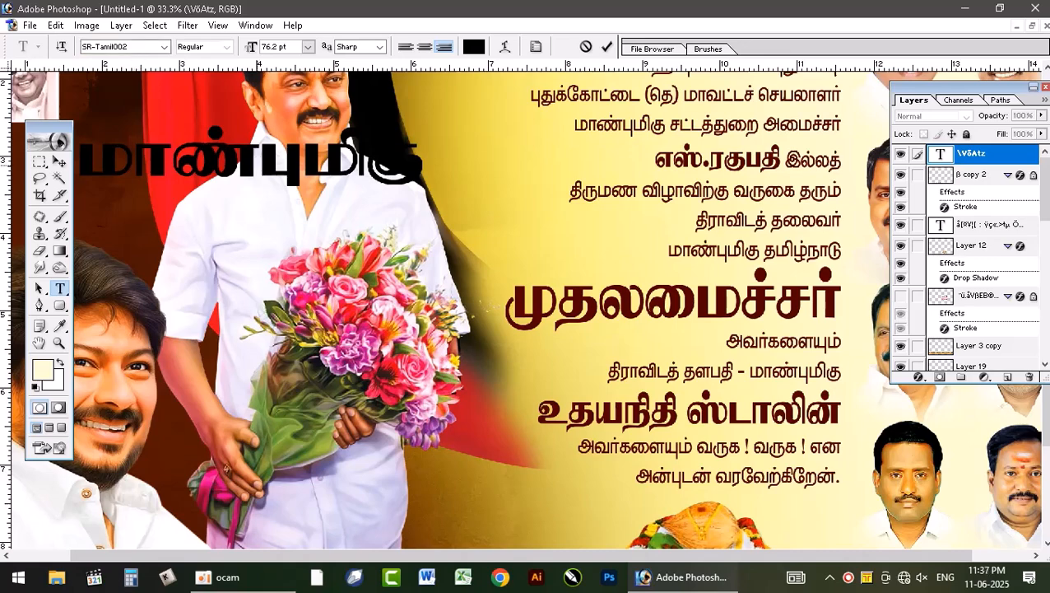
{"action": "key", "text": "ctrl+a"}
{"action": "left_click", "coordinate": [133, 48]}
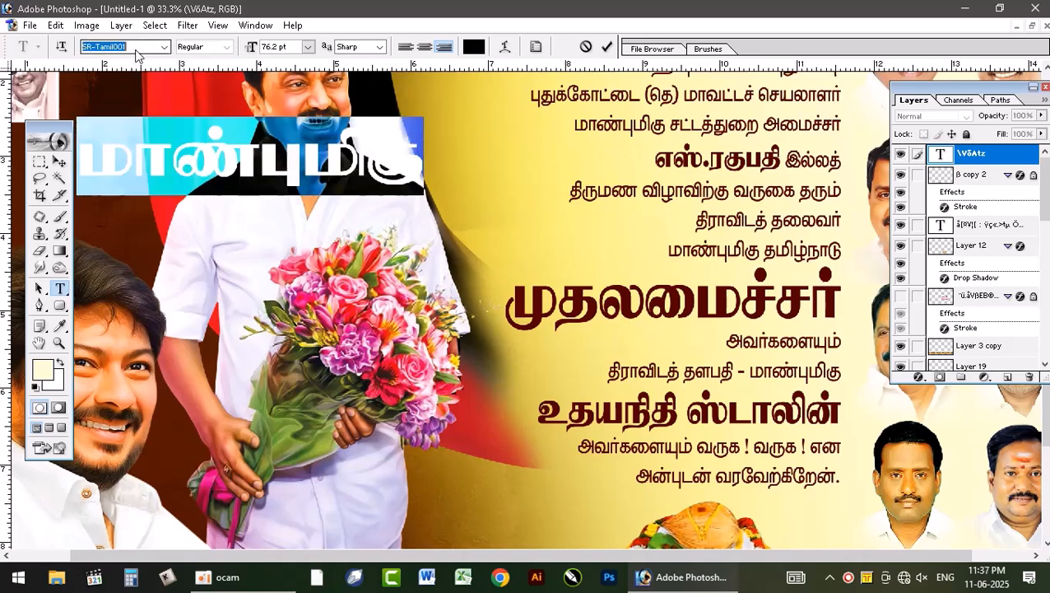
{"action": "key", "text": "Down"}
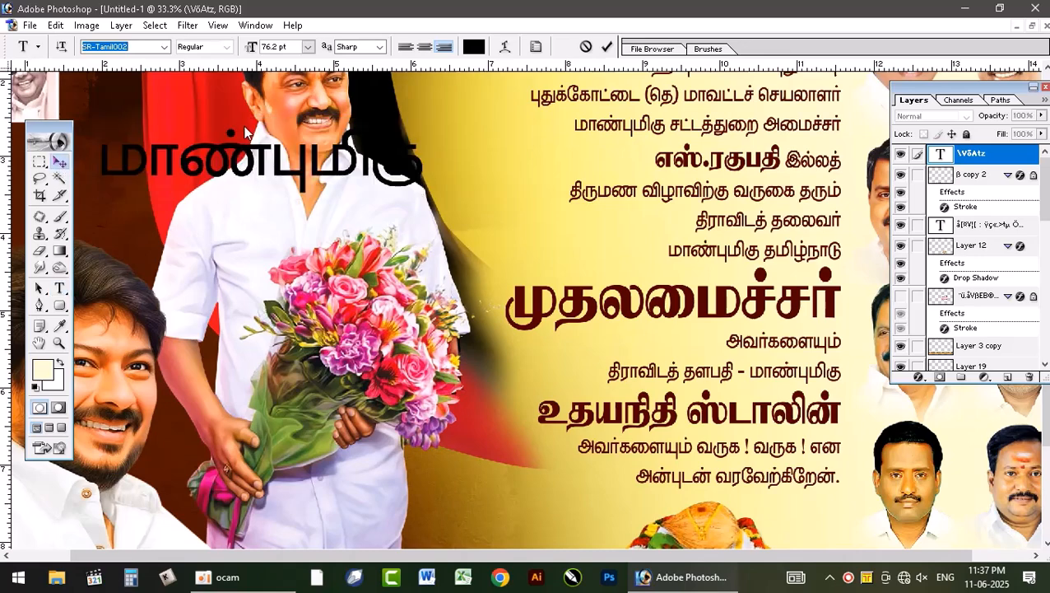
Step: Move the "மாண்புமிகு" text toward the pale yellow background and scale it down to about 27.4%
{"action": "key", "text": "v"}
{"action": "left_click_drag", "start_coordinate": [244, 134], "coordinate": [368, 157]}
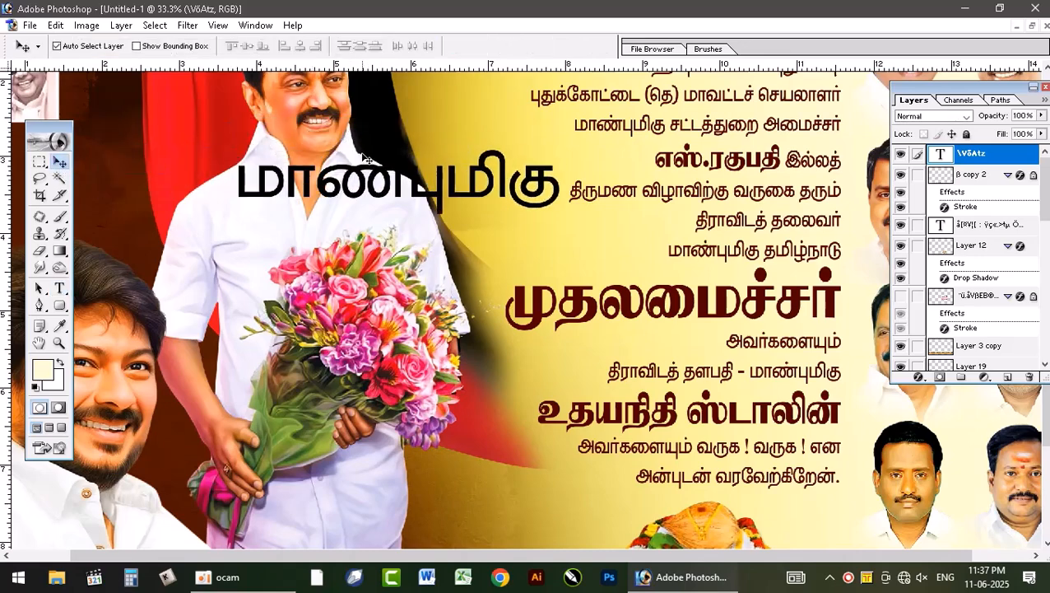
{"action": "key", "text": "ctrl+t"}
{"action": "left_click_drag", "start_coordinate": [227, 200], "coordinate": [467, 164]}
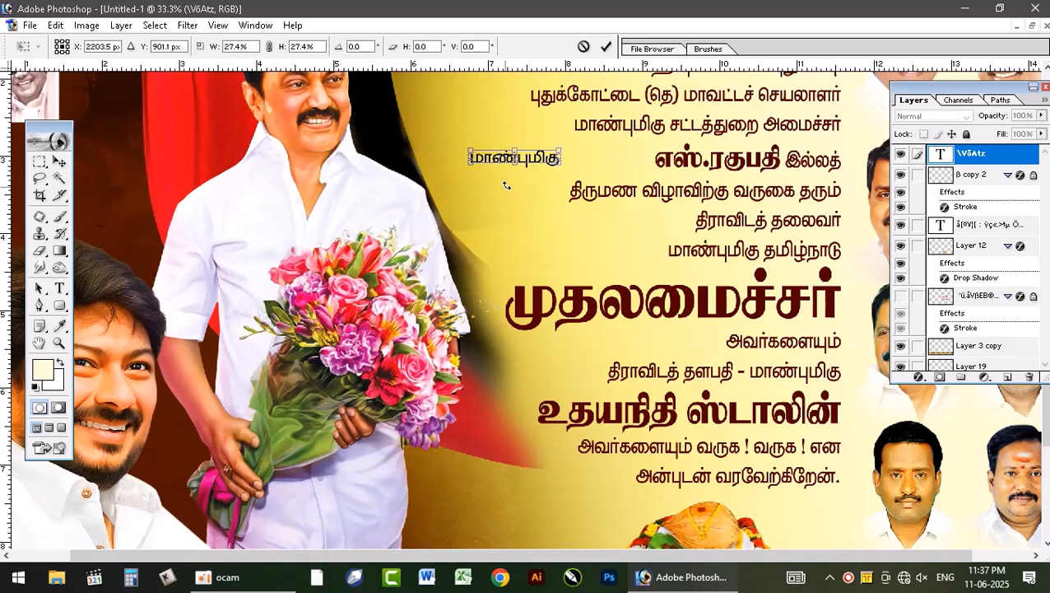
{"action": "key", "text": "Return"}
Step: Continue the small text with "தமிழ்நாடு" and add "முதலமைச்சர்" on a second line
{"action": "left_click", "coordinate": [60, 288]}
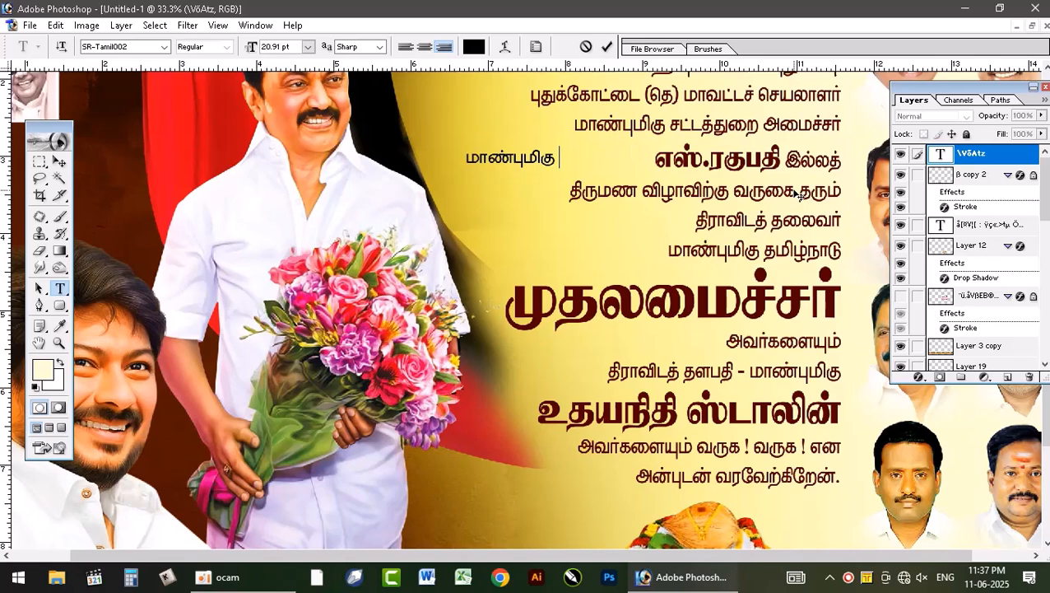
{"action": "type", "text": "தமி"}
{"action": "type", "text": "ழ்"}
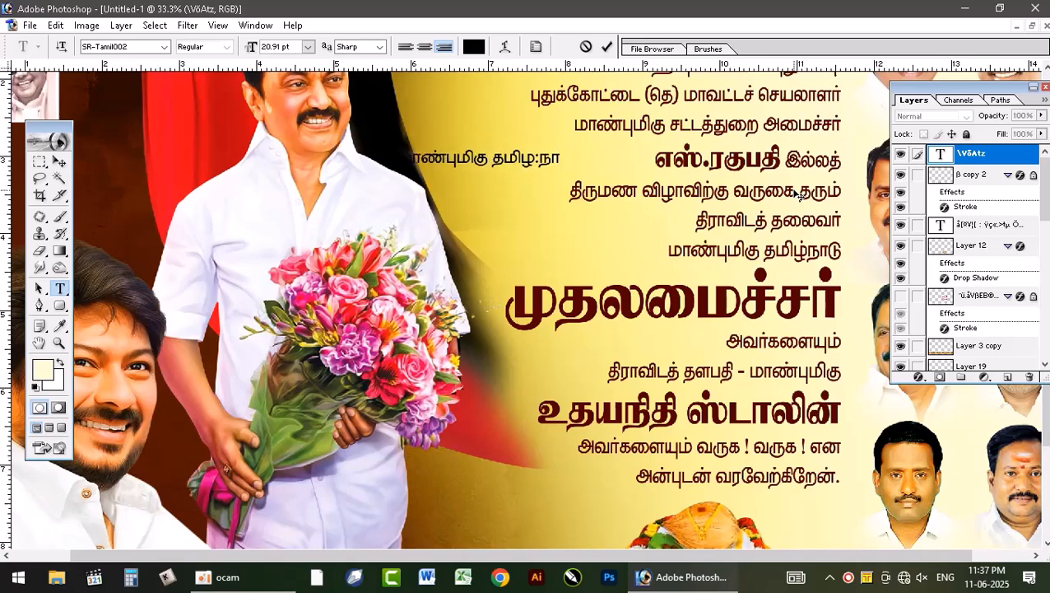
{"action": "type", "text": "நாடு"}
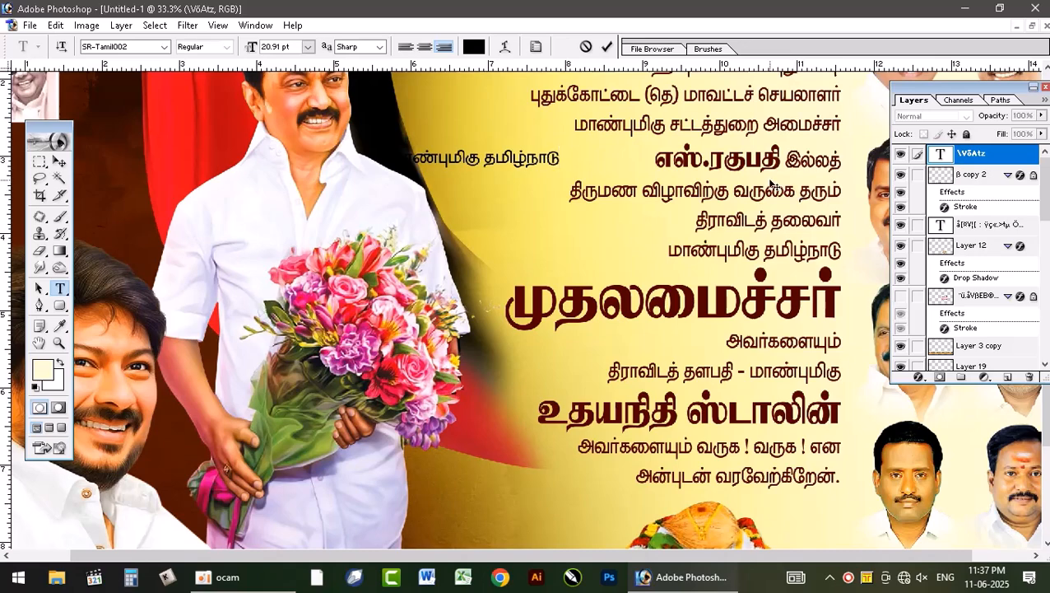
{"action": "key", "text": "Return"}
{"action": "type", "text": "முதலமைச்சர்"}
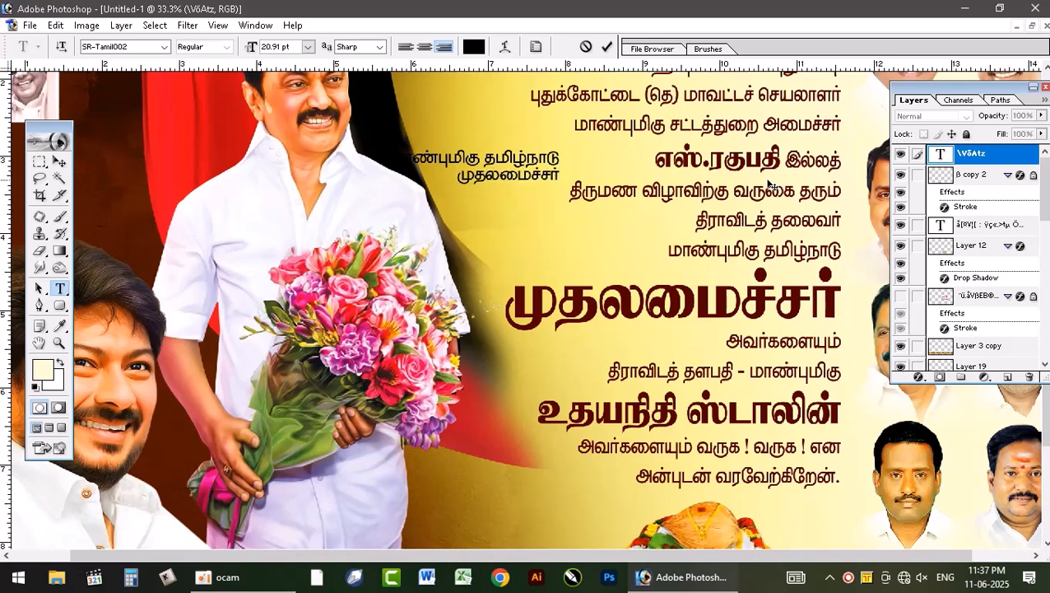
Step: Slightly increase the line spacing of the whole two-line text and hide the selection highlight
{"action": "key", "text": "ctrl+a"}
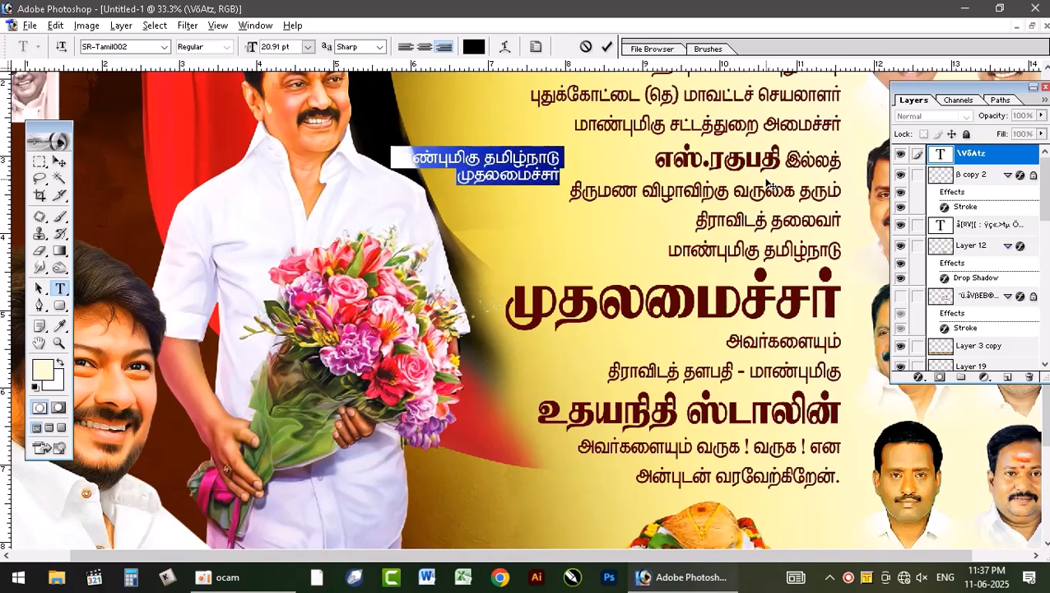
{"action": "key", "text": "alt+Down"}
{"action": "key", "text": "alt+Down"}
{"action": "key", "text": "alt+Down"}
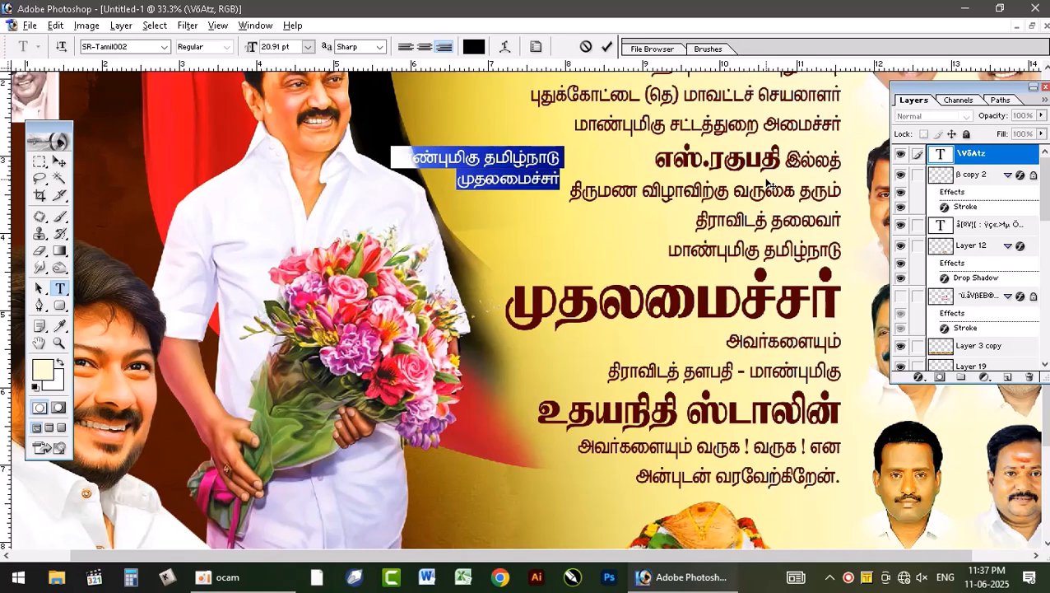
{"action": "key", "text": "alt+Up"}
{"action": "key", "text": "ctrl+h"}
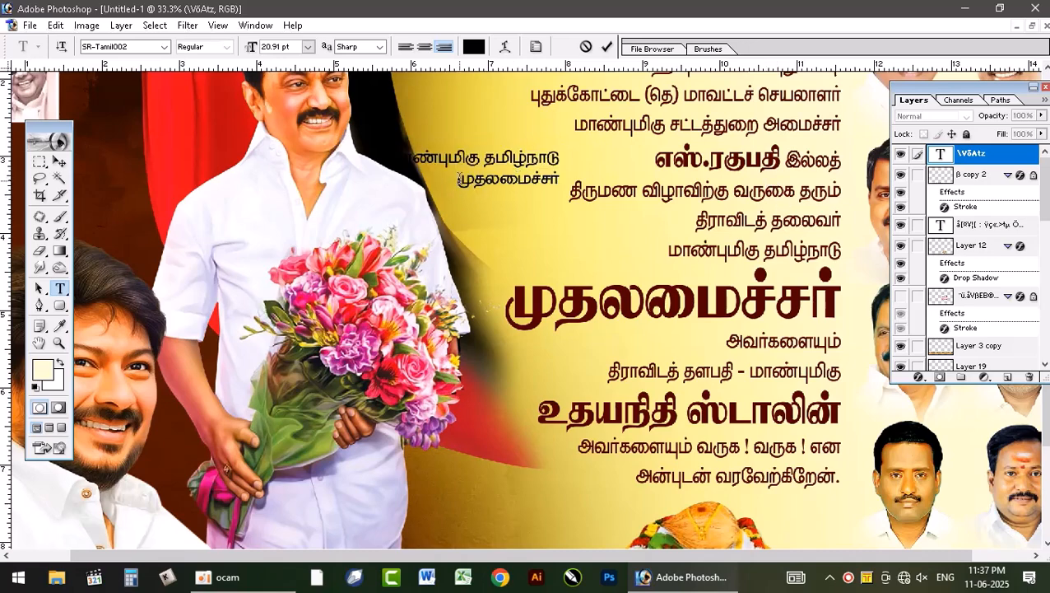
Step: Set the second line "முதலமைச்சர்" in SR-Tamil001 and enlarge it to 34.91 pt
{"action": "left_click_drag", "start_coordinate": [460, 178], "coordinate": [574, 178]}
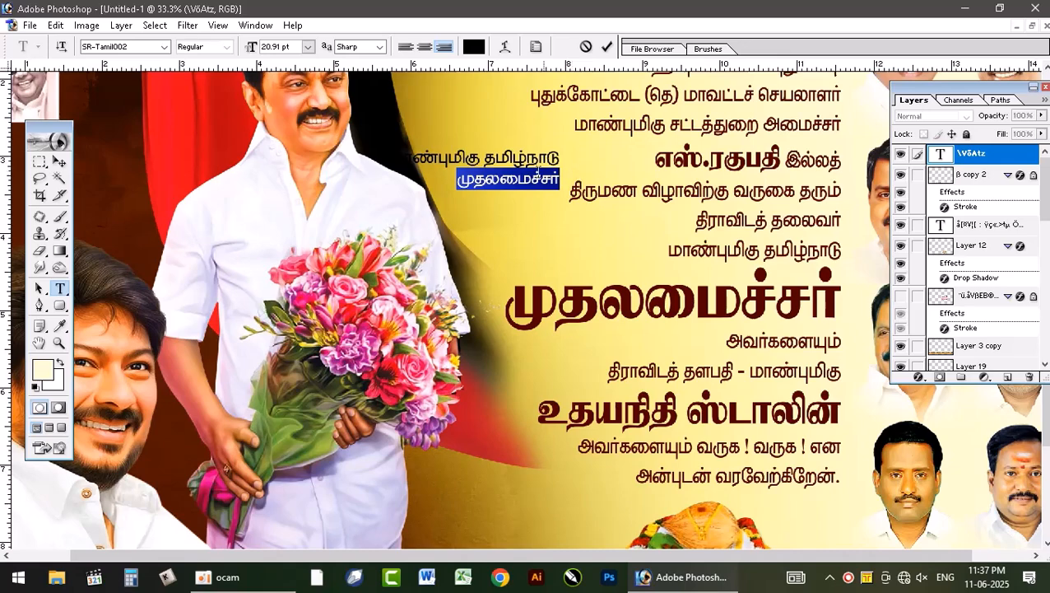
{"action": "left_click", "coordinate": [135, 47]}
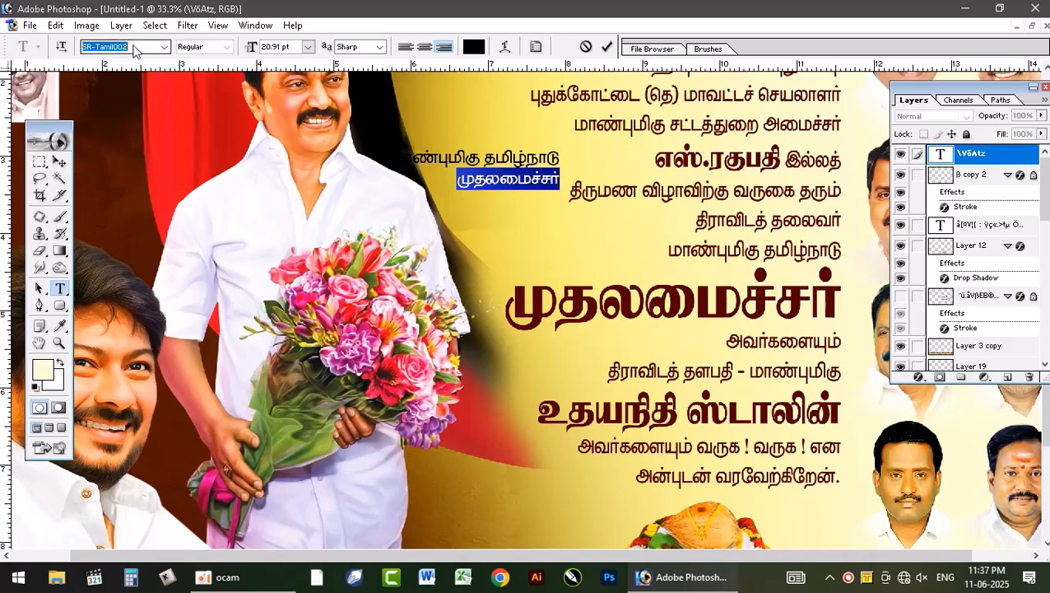
{"action": "key", "text": "Up"}
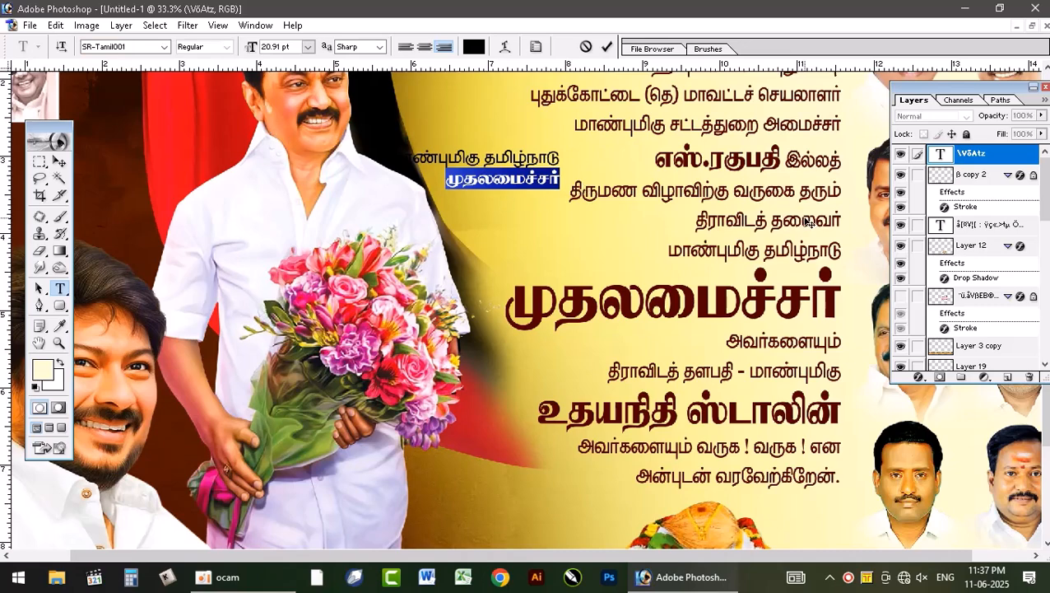
{"action": "key", "text": "ctrl+shift+period"}
{"action": "key", "text": "ctrl+shift+period"}
{"action": "key", "text": "ctrl+shift+period"}
{"action": "key", "text": "ctrl+shift+period"}
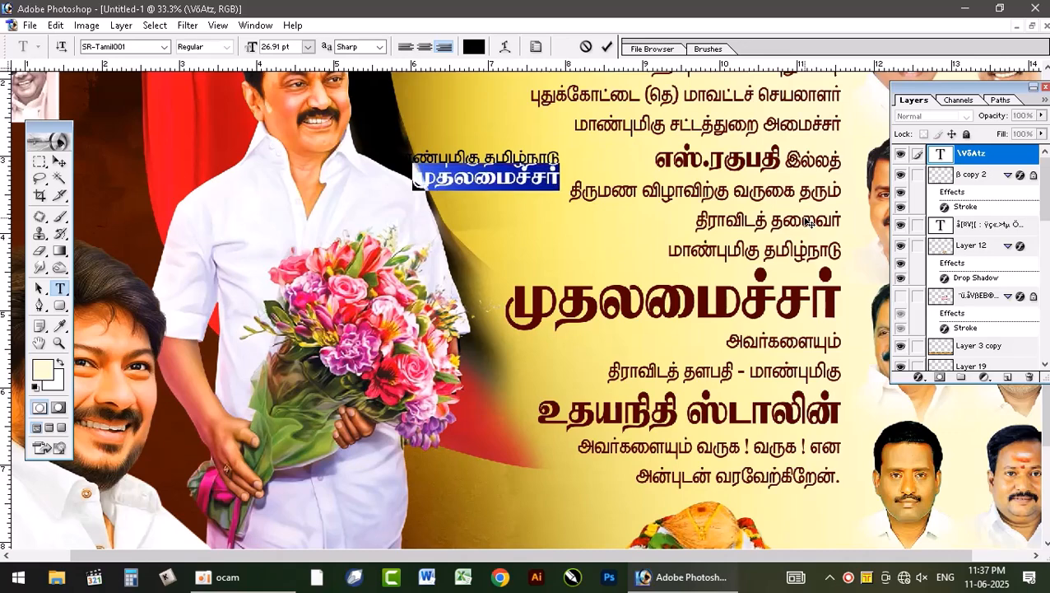
{"action": "key", "text": "ctrl+shift+period"}
{"action": "key", "text": "ctrl+shift+period"}
{"action": "key", "text": "ctrl+shift+period"}
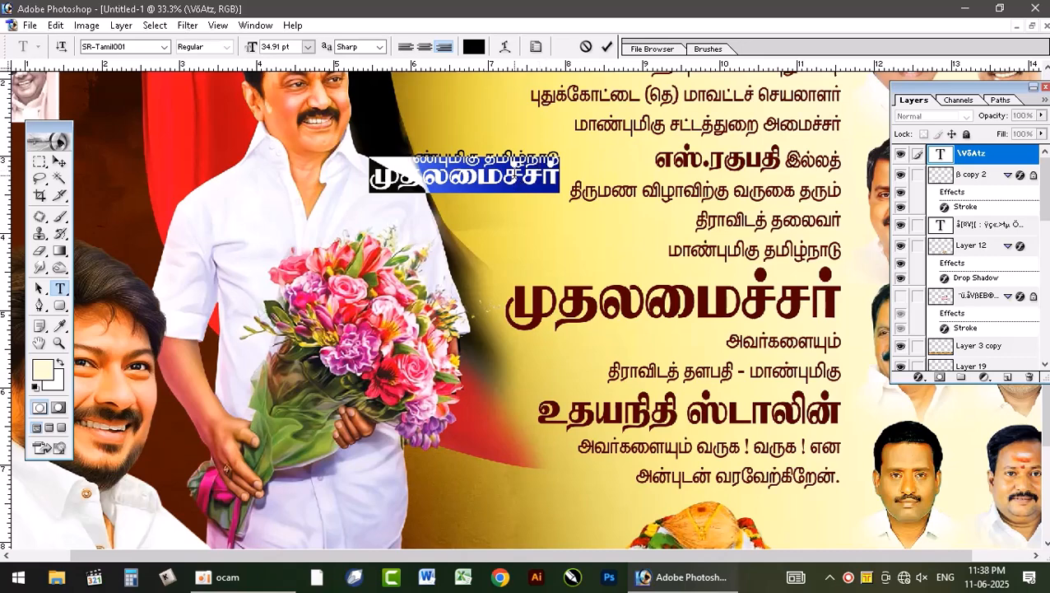
Step: Widen the gap above the enlarged second line and move the two-line text down beside the banner's maroon welcome lines
{"action": "key", "text": "alt+Down"}
{"action": "key", "text": "alt+Down"}
{"action": "key", "text": "alt+Down"}
{"action": "key", "text": "alt+Down"}
{"action": "key", "text": "alt+Down"}
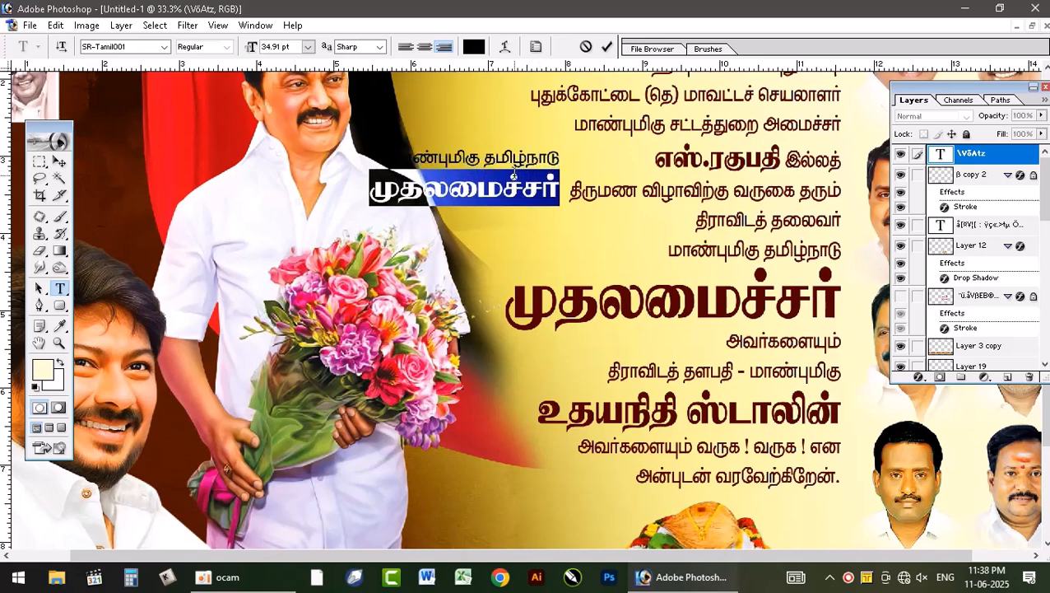
{"action": "left_click", "coordinate": [502, 189]}
{"action": "left_click_drag", "start_coordinate": [514, 247], "coordinate": [604, 305]}
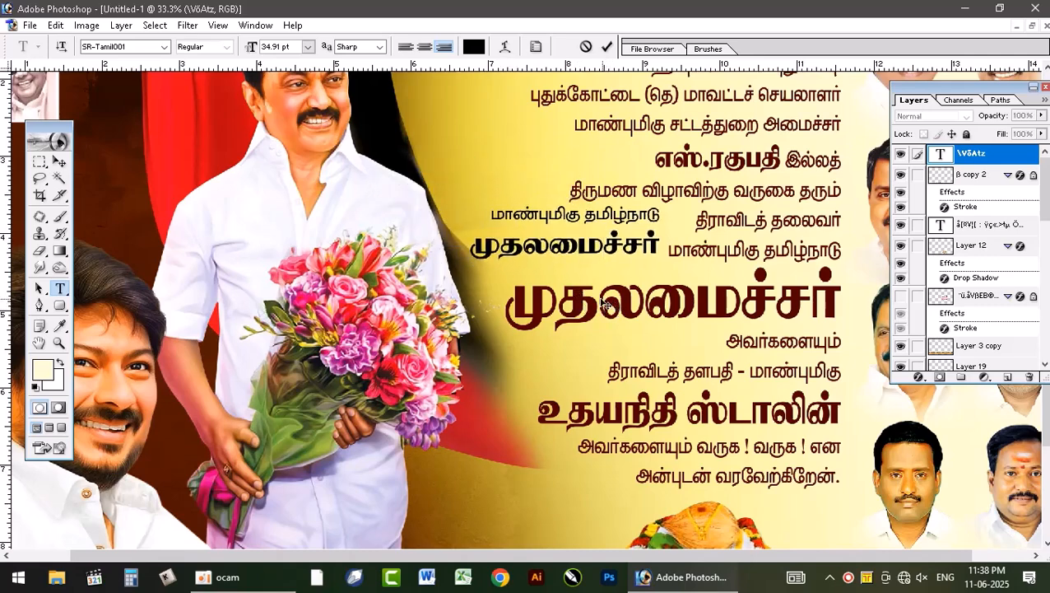
{"action": "left_click", "coordinate": [607, 46]}
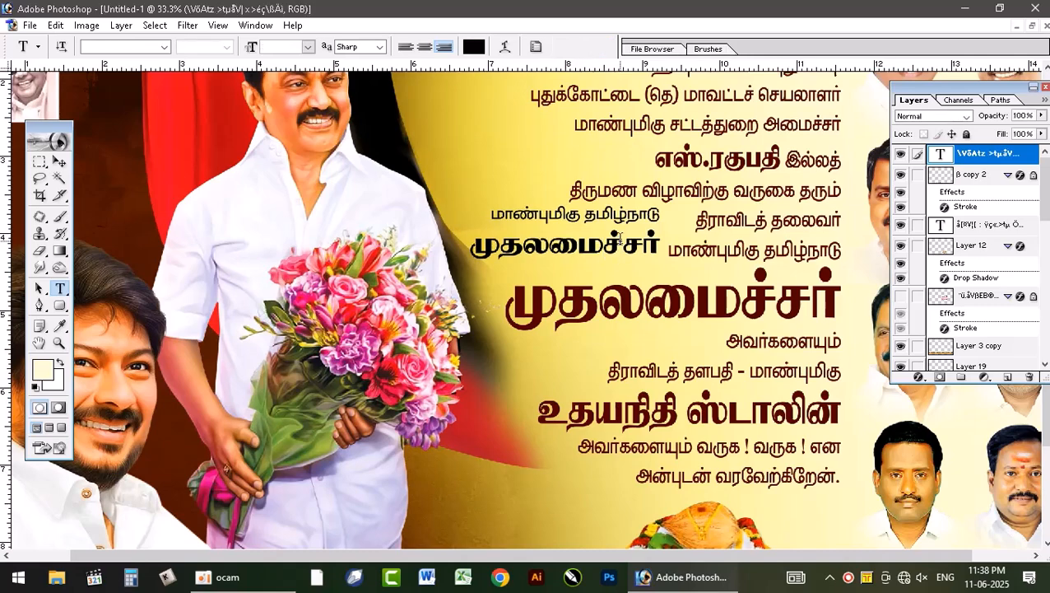
Step: Sample the large headline's dark maroon 530000 as the foreground colour and fill the new two-line text with it
{"action": "left_click", "coordinate": [391, 229]}
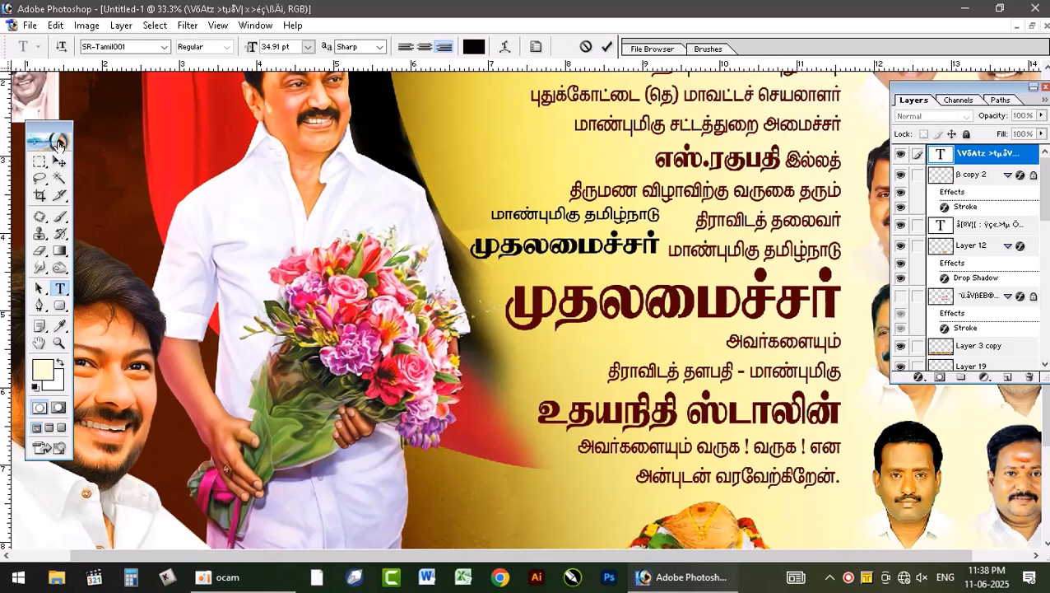
{"action": "left_click", "coordinate": [42, 371]}
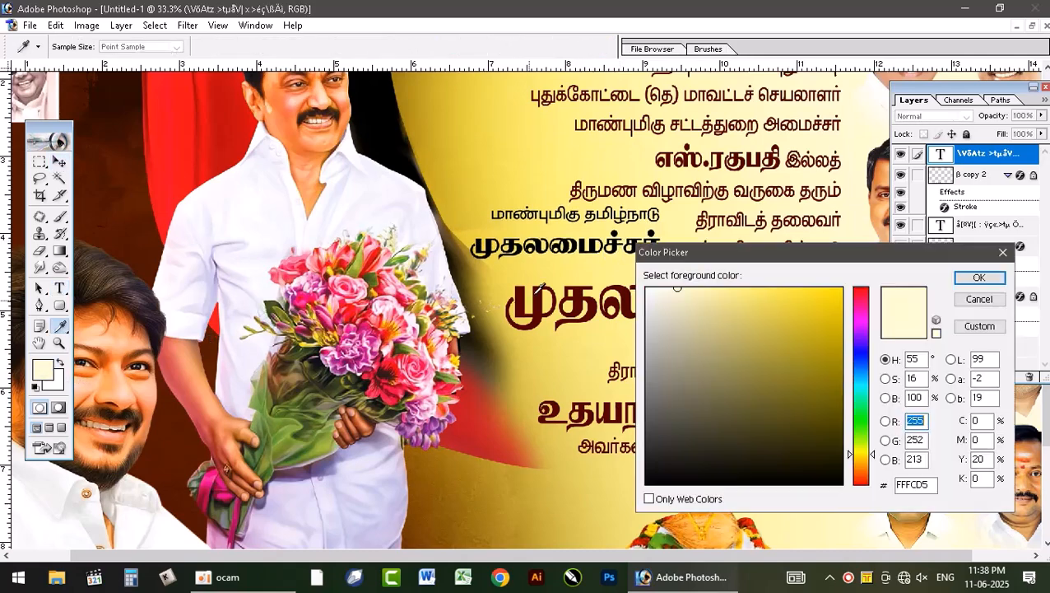
{"action": "left_click", "coordinate": [592, 293]}
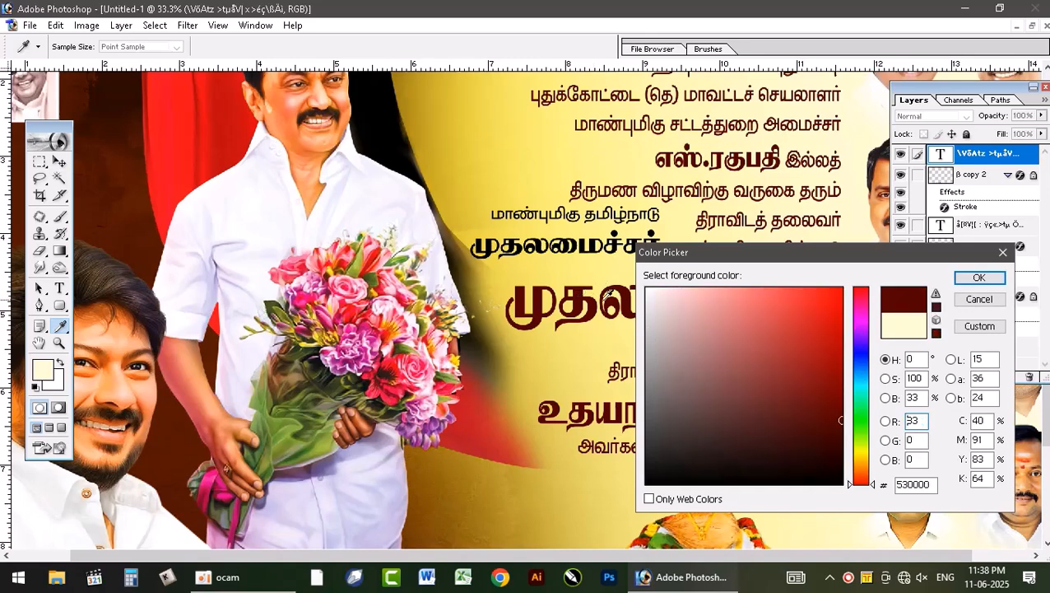
{"action": "left_click", "coordinate": [979, 278]}
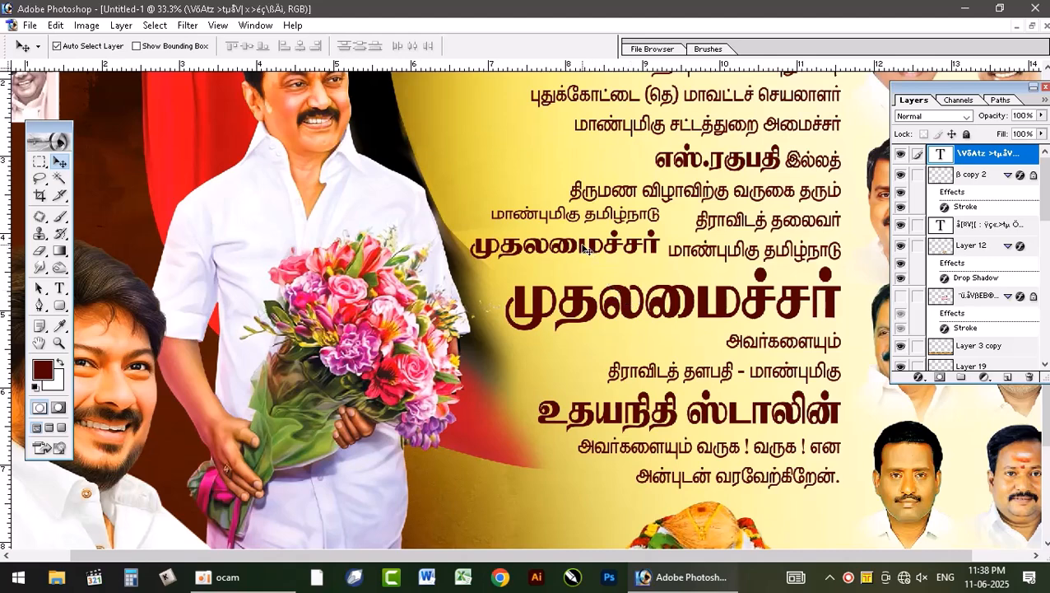
Step: Duplicate the two-line text layer, link the copy to the original, and rasterize the copy
{"action": "key", "text": "ctrl+j"}
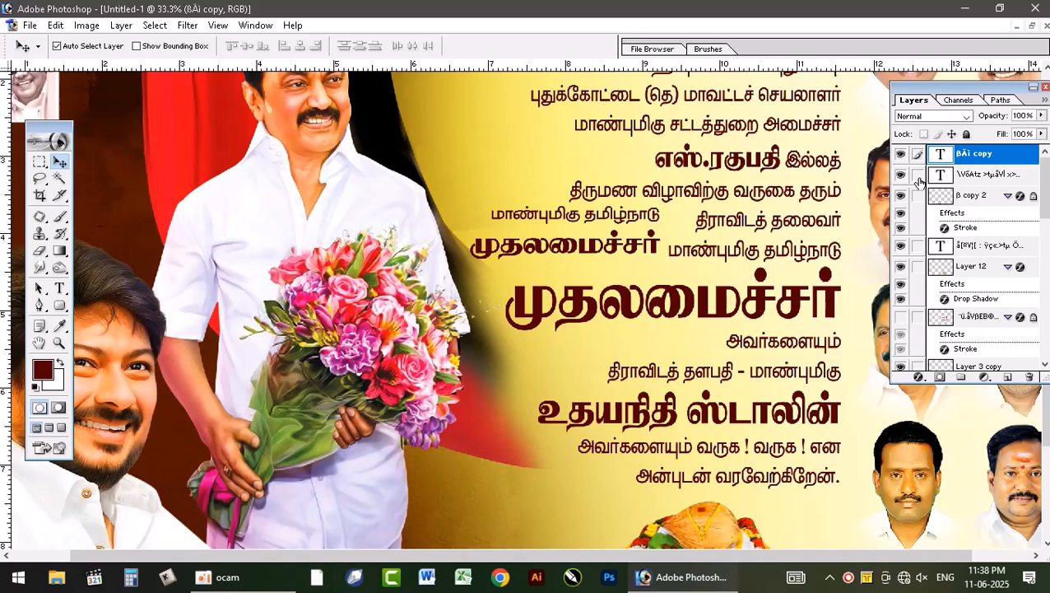
{"action": "left_click", "coordinate": [919, 176]}
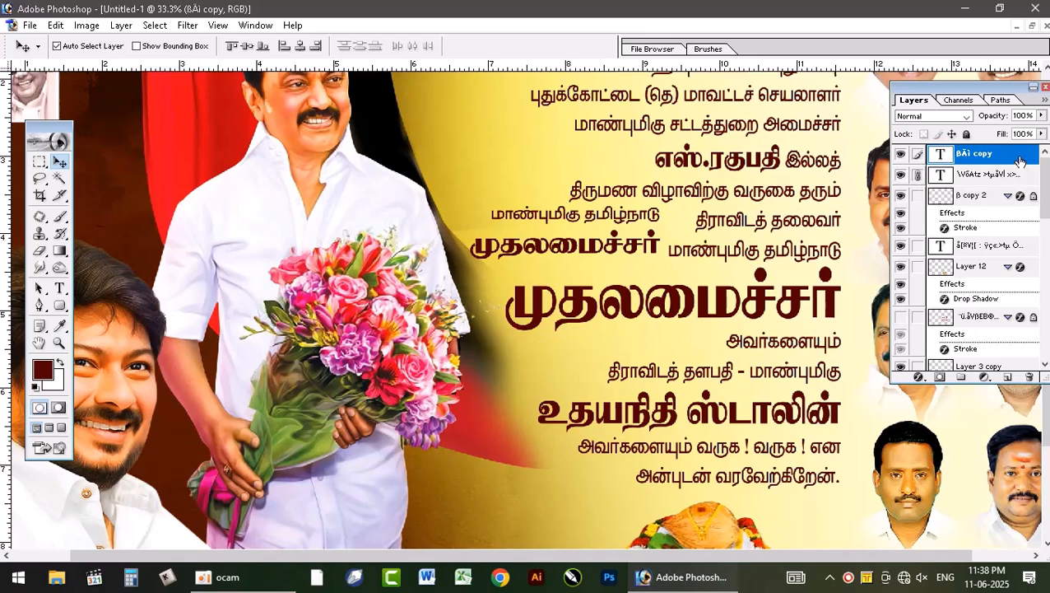
{"action": "right_click", "coordinate": [1019, 161]}
{"action": "left_click", "coordinate": [970, 269]}
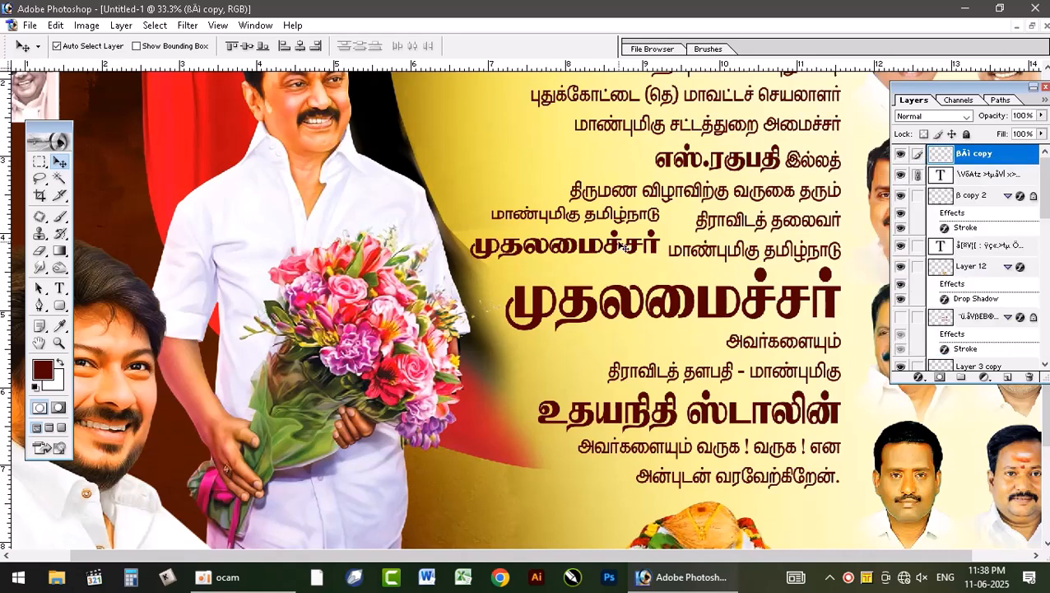
Step: Erase the small "மாண்புமிகு தமிழ்நாடு" line from the rasterized copy using a rectangular selection, then deselect
{"action": "left_click", "coordinate": [40, 161]}
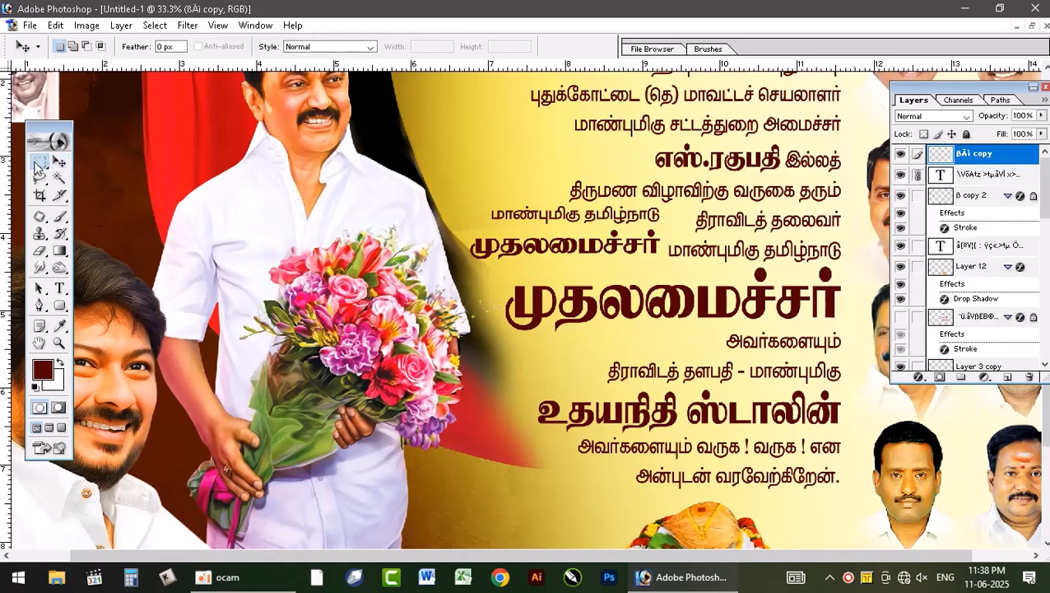
{"action": "left_click_drag", "start_coordinate": [667, 212], "coordinate": [692, 227]}
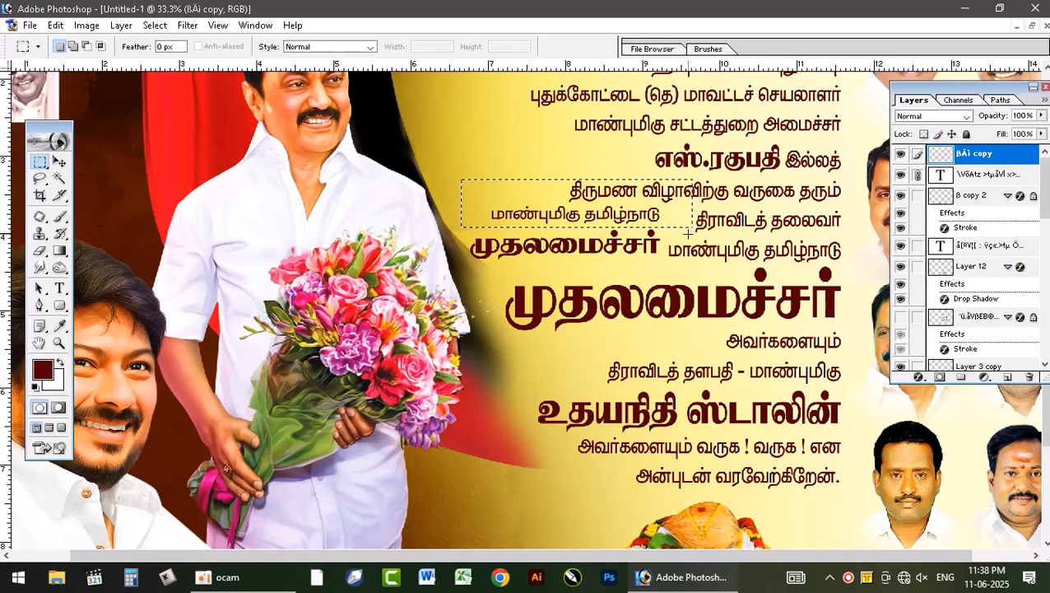
{"action": "left_click", "coordinate": [688, 232]}
{"action": "left_click", "coordinate": [60, 162]}
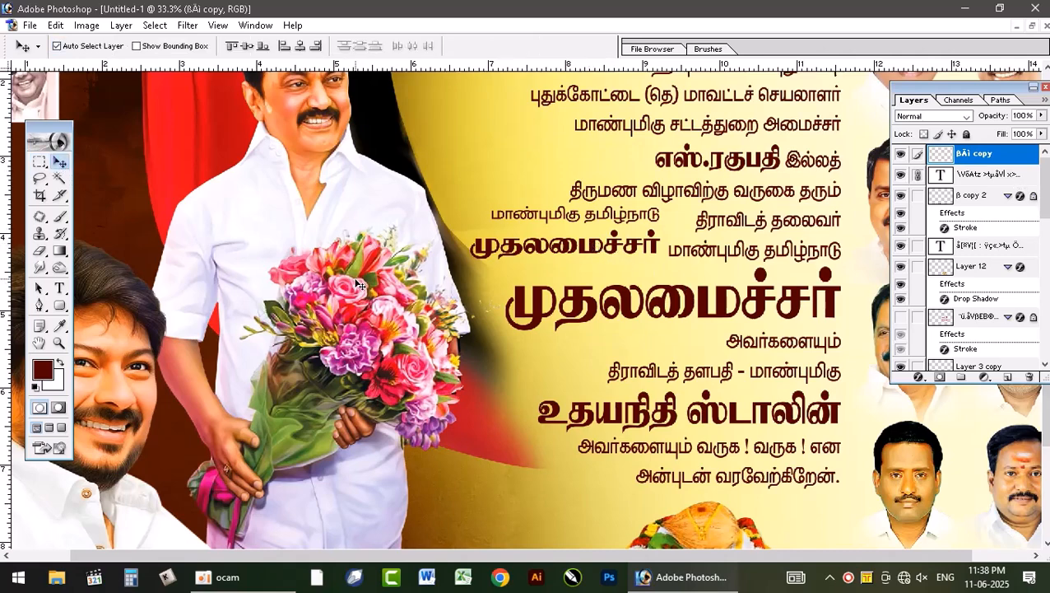
Step: Set the foreground to black 000000, lock the copied headline layer's transparent pixels, and fill its lettering black
{"action": "left_click", "coordinate": [43, 369]}
{"action": "type", "text": "0"}
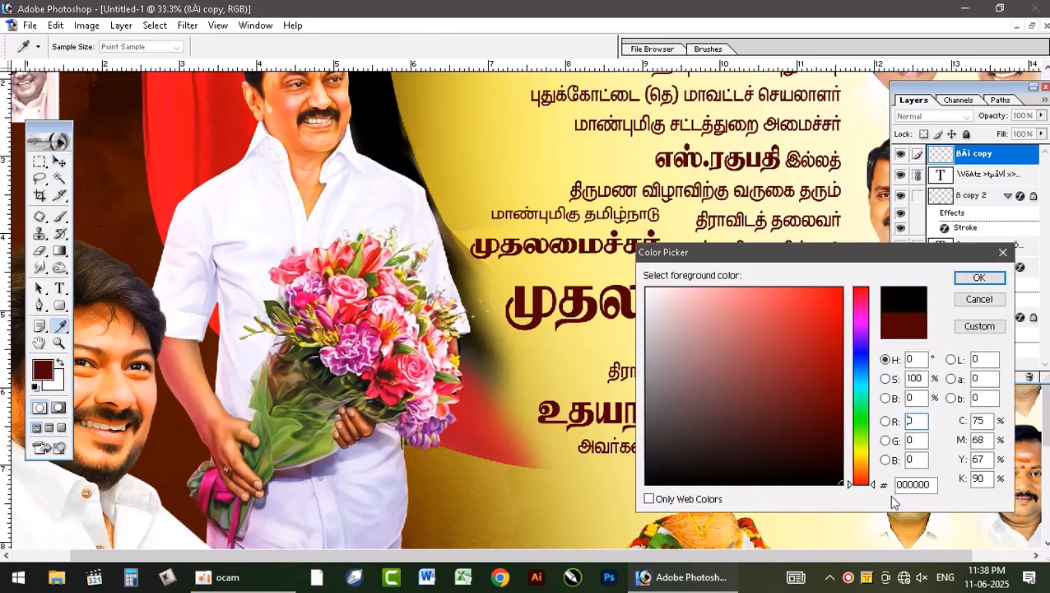
{"action": "left_click", "coordinate": [977, 279]}
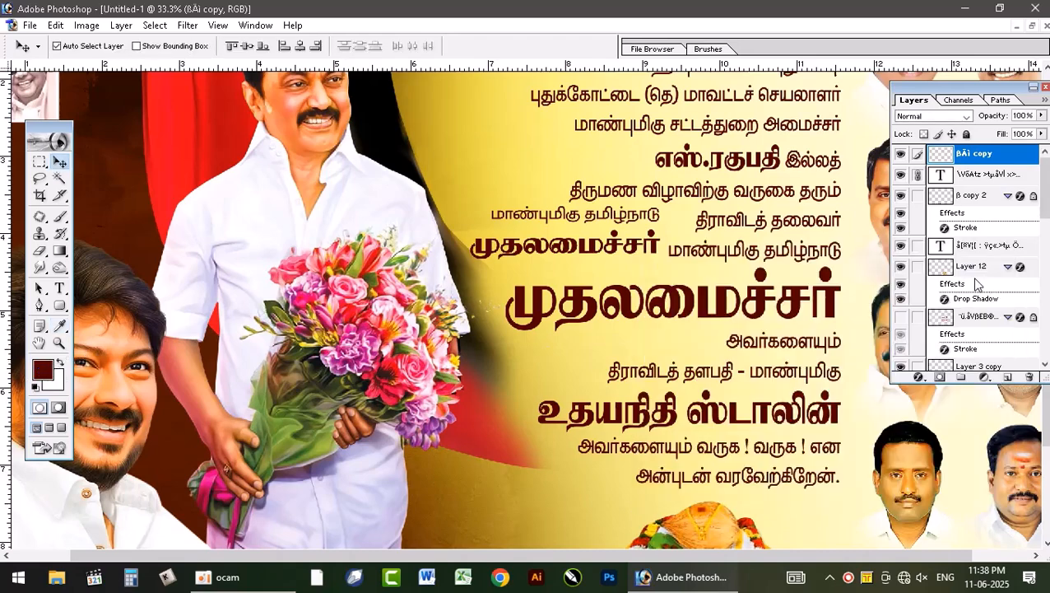
{"action": "left_click", "coordinate": [924, 133]}
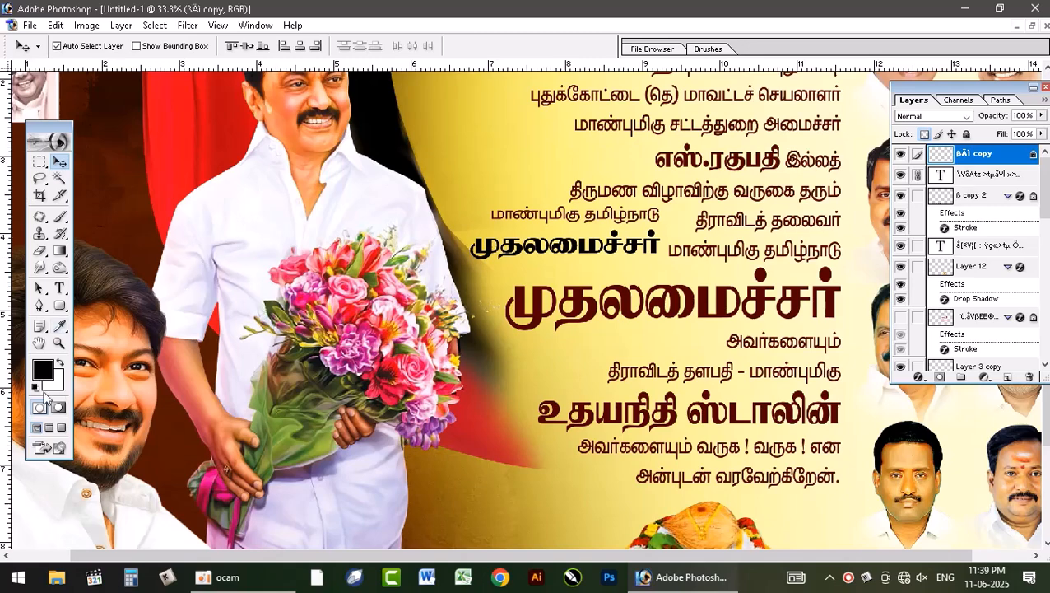
Step: Select the lower half of the copied black headline with a rectangular selection, fill its lettering with red FF0008, and deselect
{"action": "left_click", "coordinate": [39, 162]}
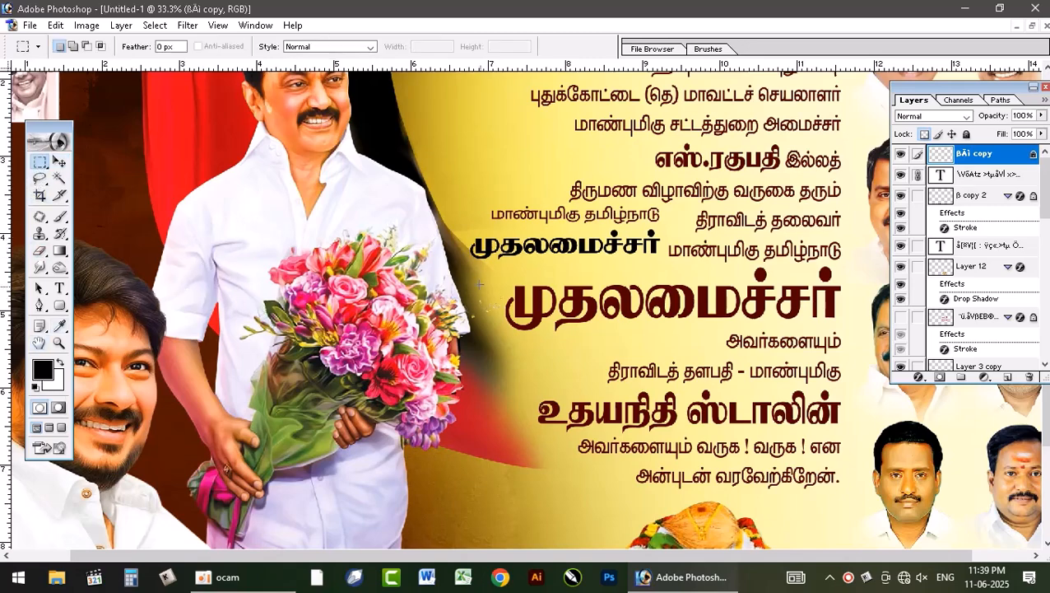
{"action": "left_click_drag", "start_coordinate": [466, 234], "coordinate": [686, 260]}
{"action": "left_click", "coordinate": [43, 370]}
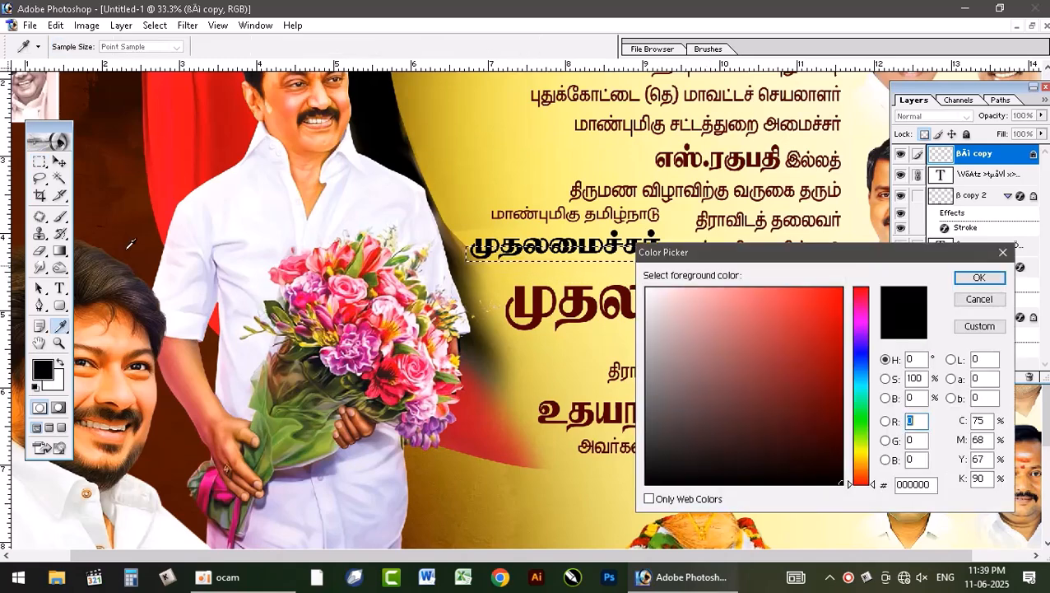
{"action": "left_click", "coordinate": [829, 294]}
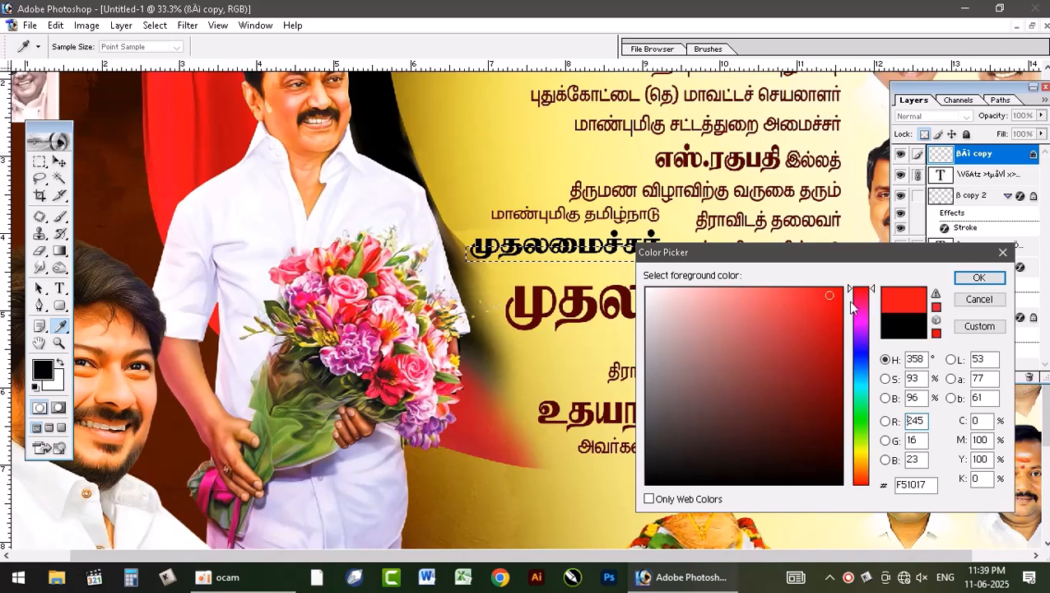
{"action": "left_click", "coordinate": [978, 277]}
{"action": "key", "text": "alt+BackSpace"}
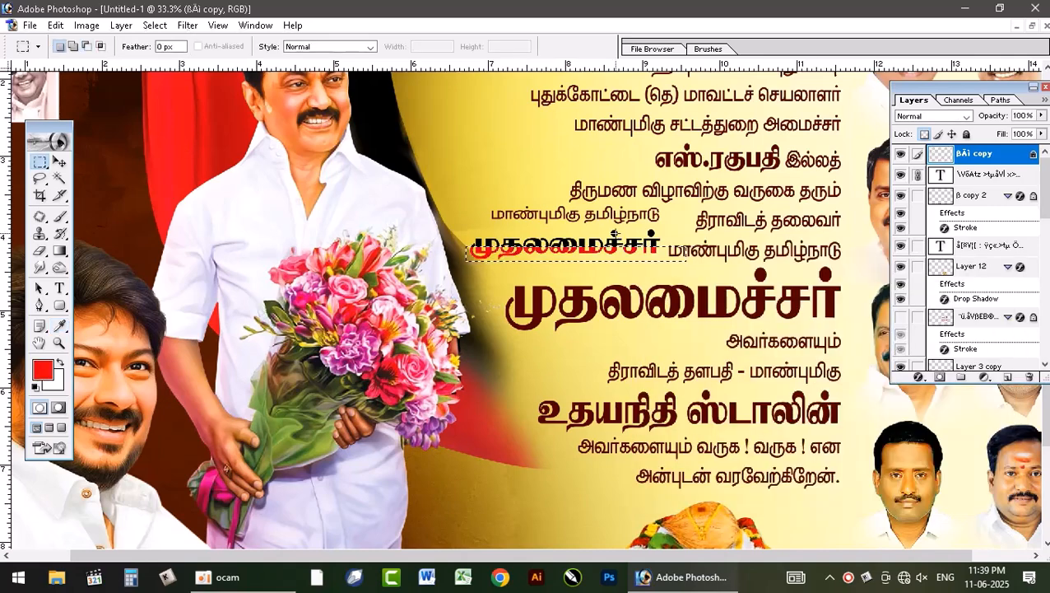
{"action": "key", "text": "ctrl+d"}
{"action": "key", "text": "v"}
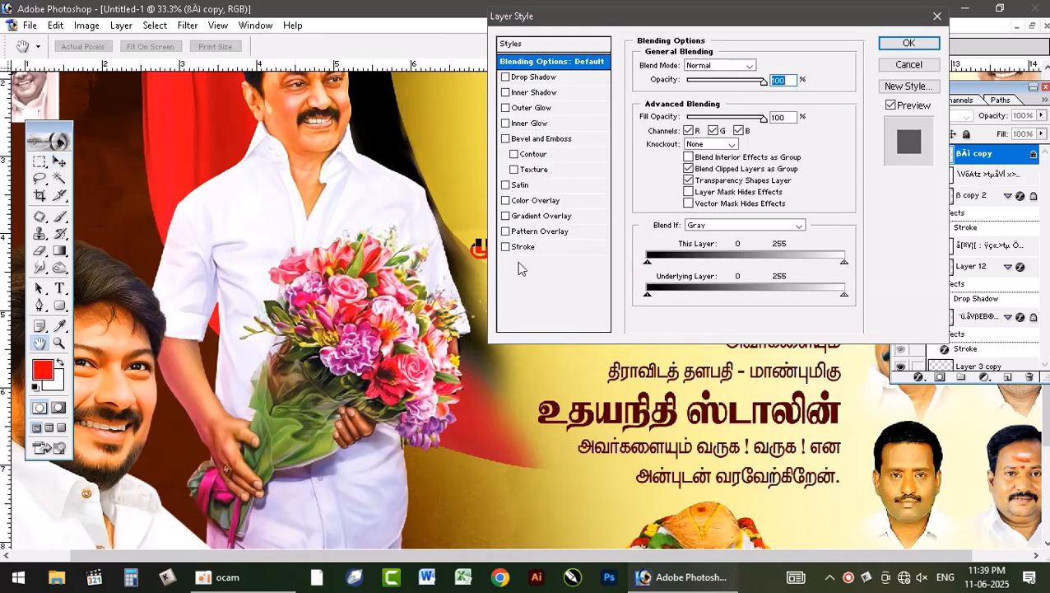
Step: Apply an outside Stroke layer style to the copied headline in yellow FFF200 (magenta 0%, yellow 100%)
{"action": "left_click", "coordinate": [520, 246]}
{"action": "left_click", "coordinate": [674, 154]}
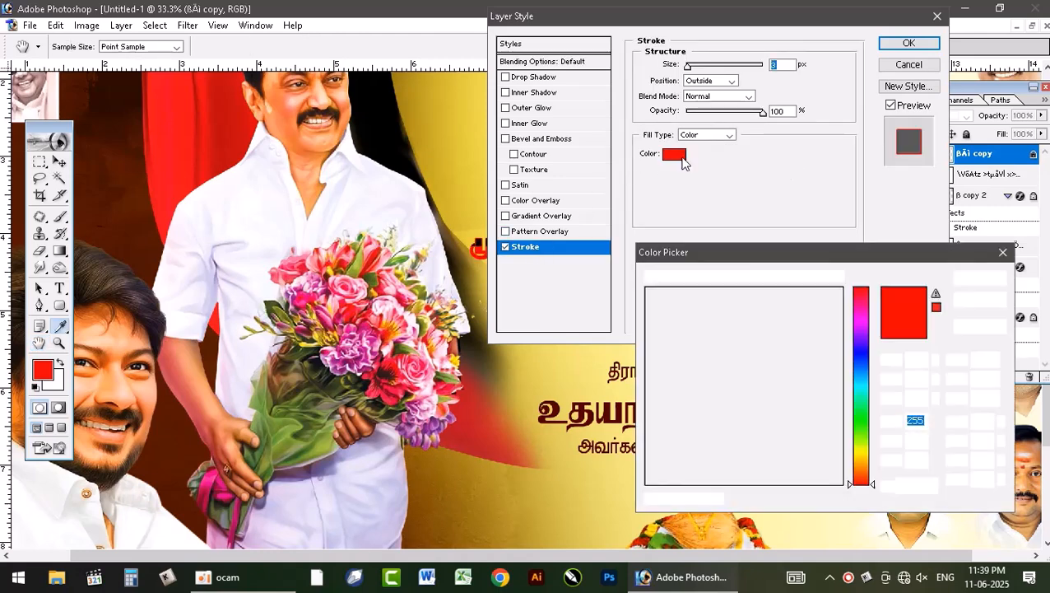
{"action": "mouse_move", "coordinate": [757, 359]}
{"action": "left_mouse_down"}
{"action": "mouse_move", "coordinate": [636, 269]}
{"action": "mouse_move", "coordinate": [693, 293]}
{"action": "left_mouse_up"}
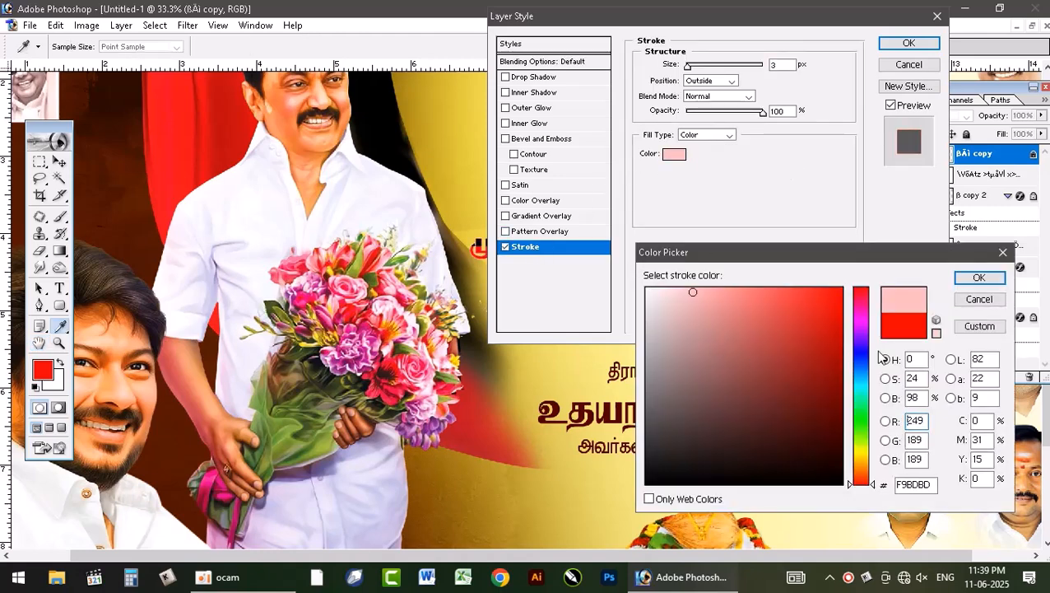
{"action": "left_click", "coordinate": [988, 439]}
{"action": "type", "text": "0"}
{"action": "key", "text": "Tab"}
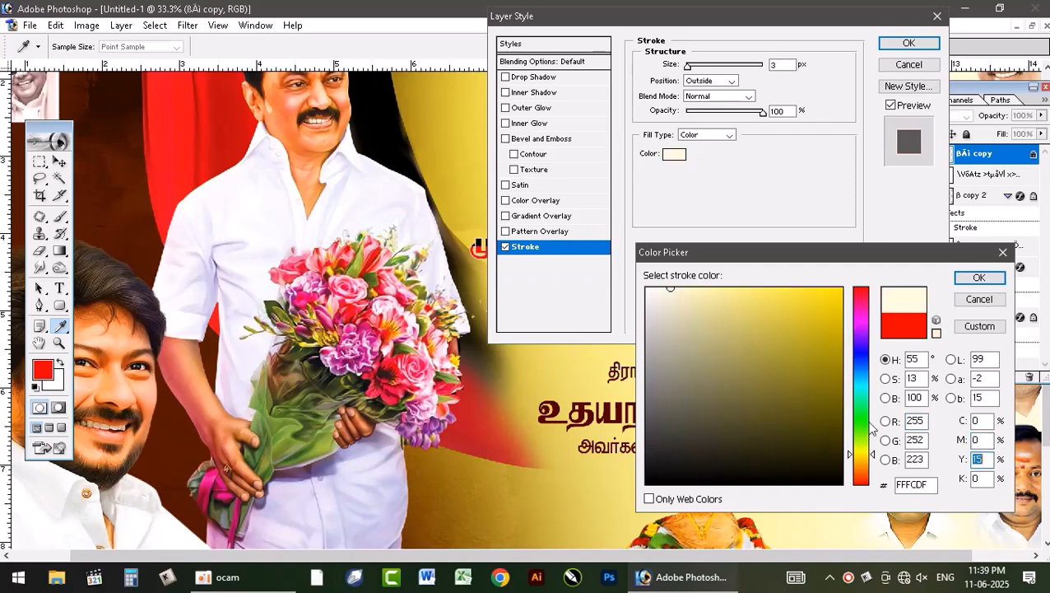
{"action": "type", "text": "100"}
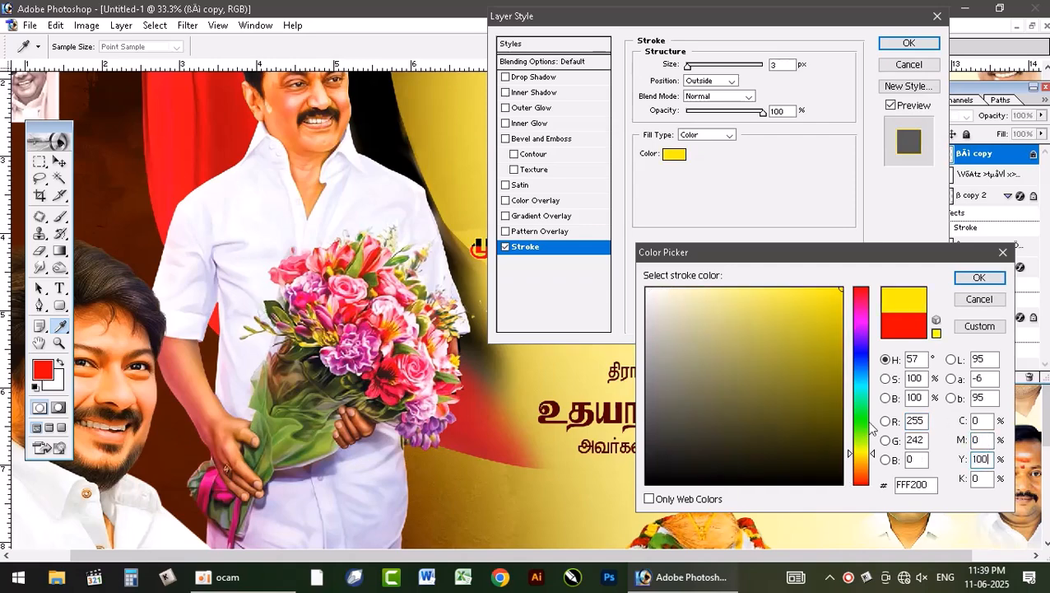
{"action": "key", "text": "Return"}
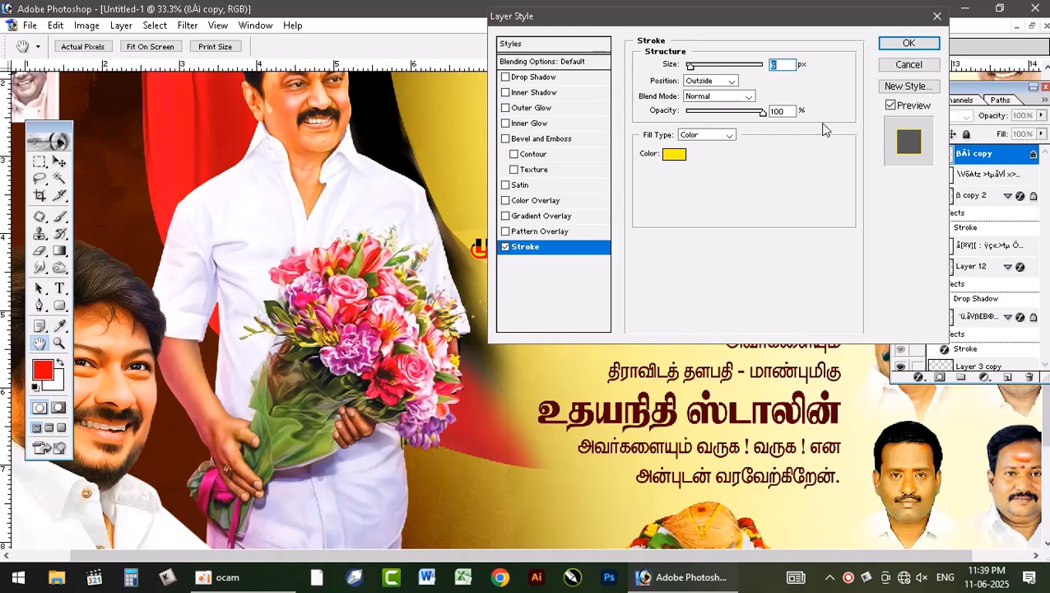
{"action": "left_click", "coordinate": [898, 42]}
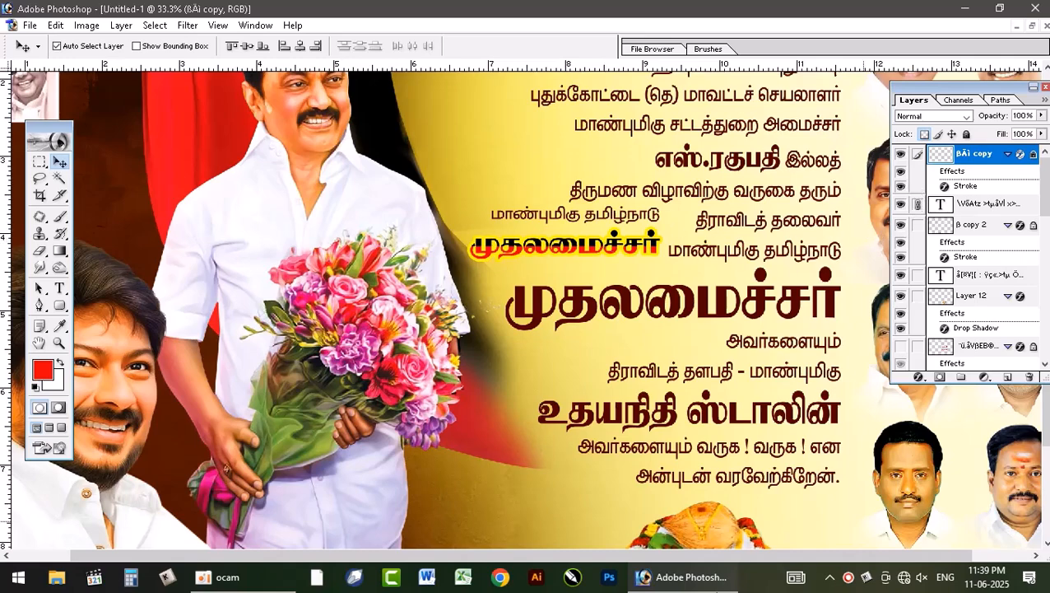
Step: Hide the outlined headline copy, try inserting the extra letters dfg into the live headline text beneath it, and undo that edit
{"action": "left_click", "coordinate": [59, 287]}
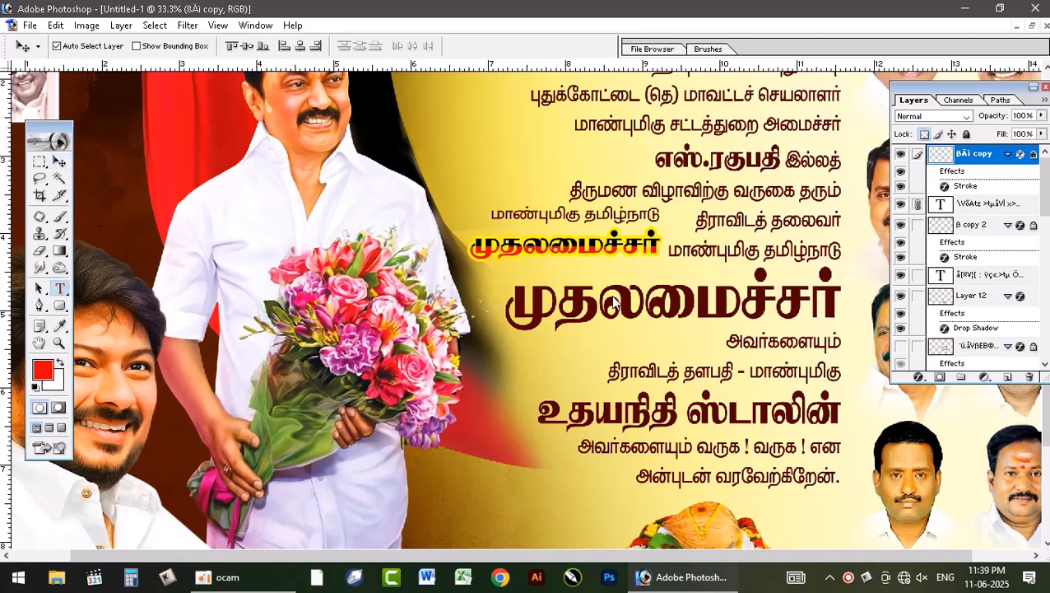
{"action": "left_click", "coordinate": [568, 247]}
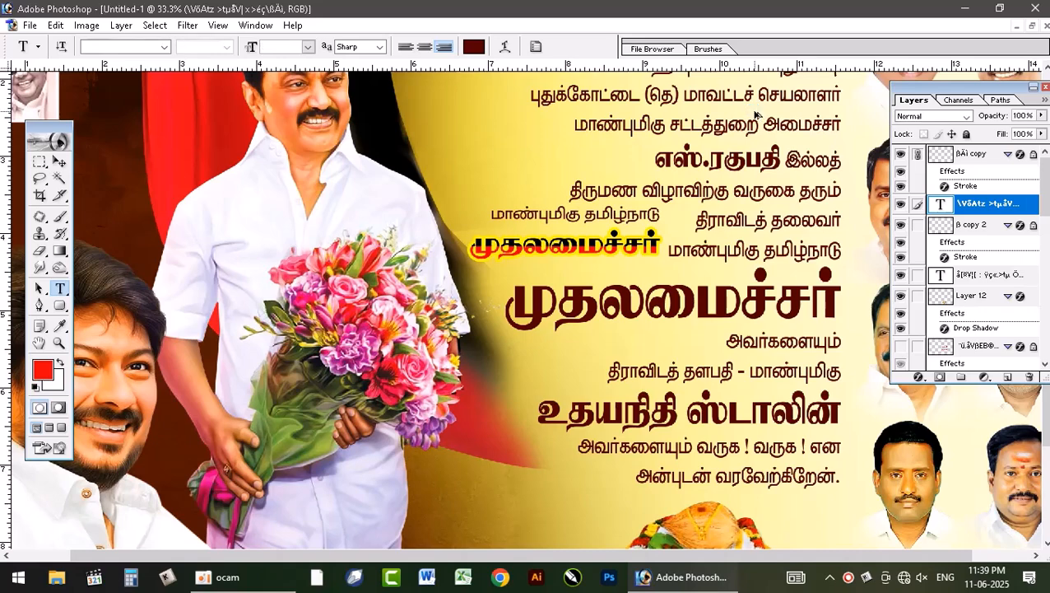
{"action": "left_click", "coordinate": [901, 155]}
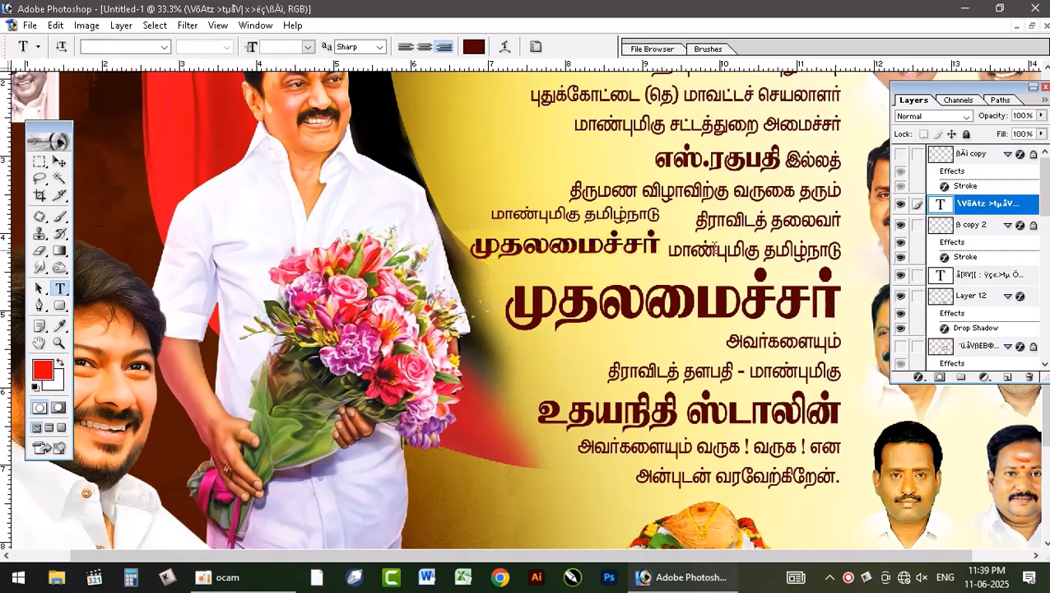
{"action": "left_click", "coordinate": [604, 244]}
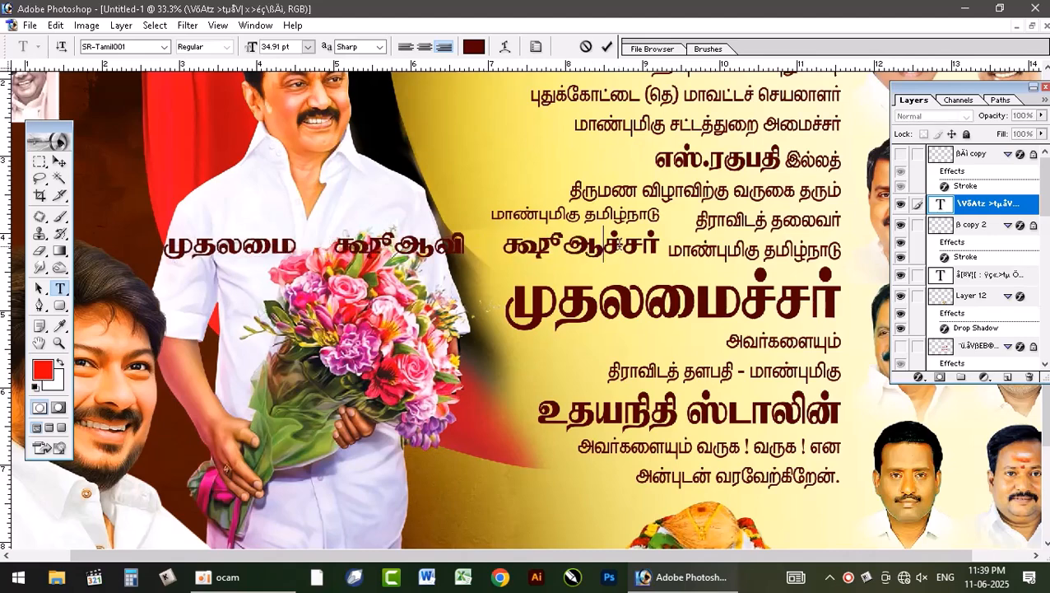
{"action": "key", "text": "BackSpace"}
{"action": "key", "text": "BackSpace"}
{"action": "key", "text": "BackSpace"}
{"action": "key", "text": "BackSpace"}
{"action": "key", "text": "BackSpace"}
{"action": "key", "text": "BackSpace"}
{"action": "key", "text": "BackSpace"}
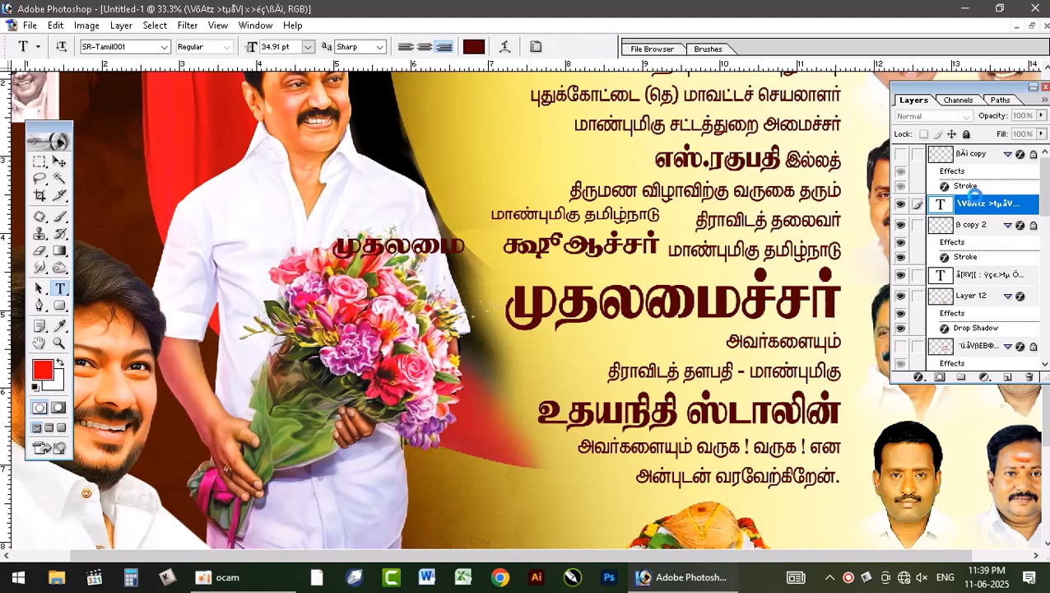
{"action": "left_click", "coordinate": [971, 197]}
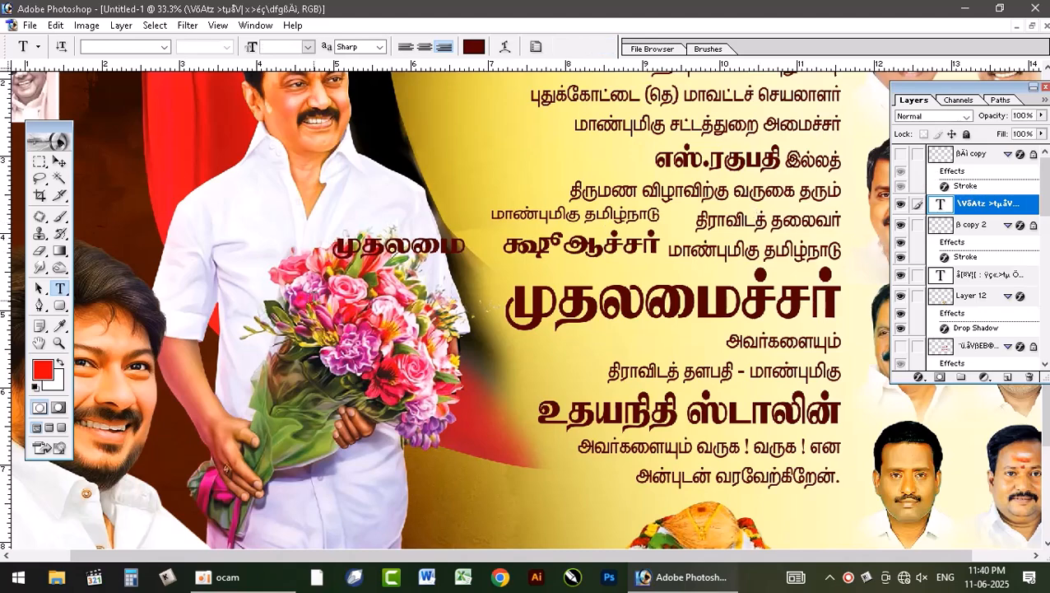
{"action": "left_click", "coordinate": [64, 163]}
{"action": "key", "text": "ctrl+z"}
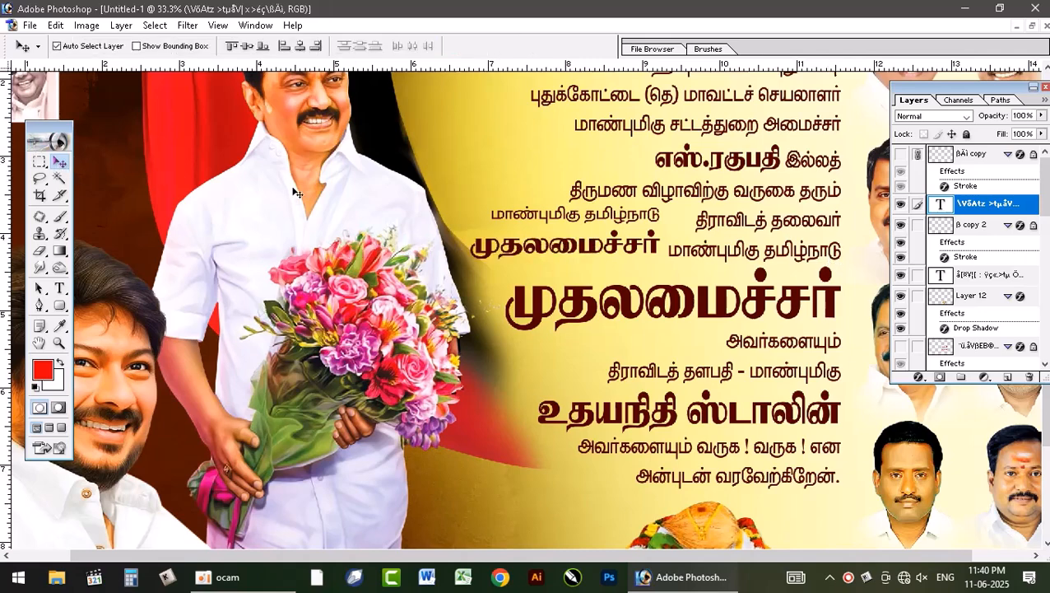
Step: Delete the two-line sample text layer and its outlined headline copy
{"action": "left_click", "coordinate": [1029, 377]}
{"action": "key", "text": "Return"}
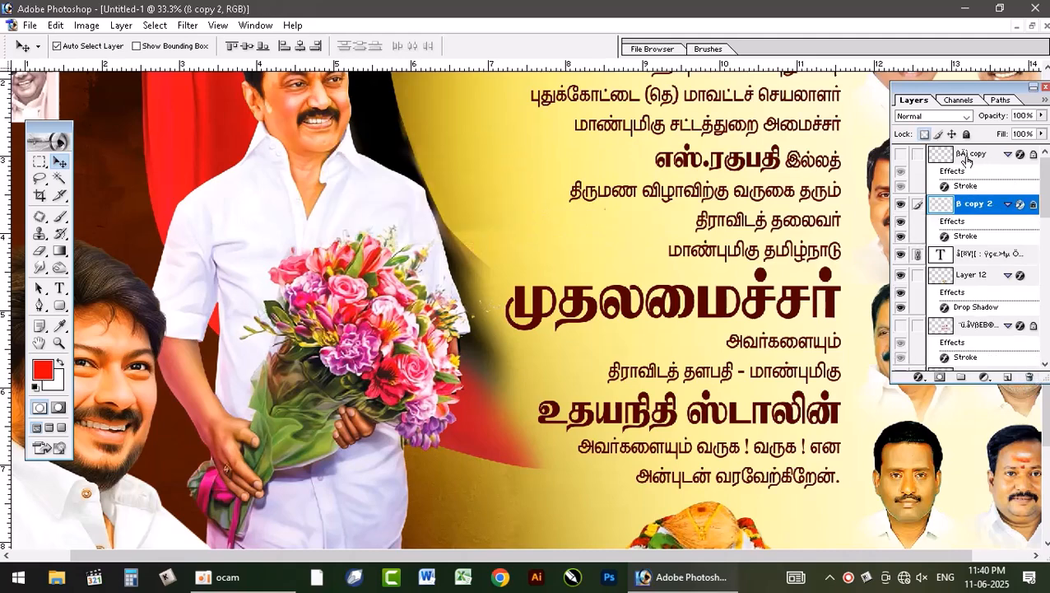
{"action": "left_click", "coordinate": [969, 167]}
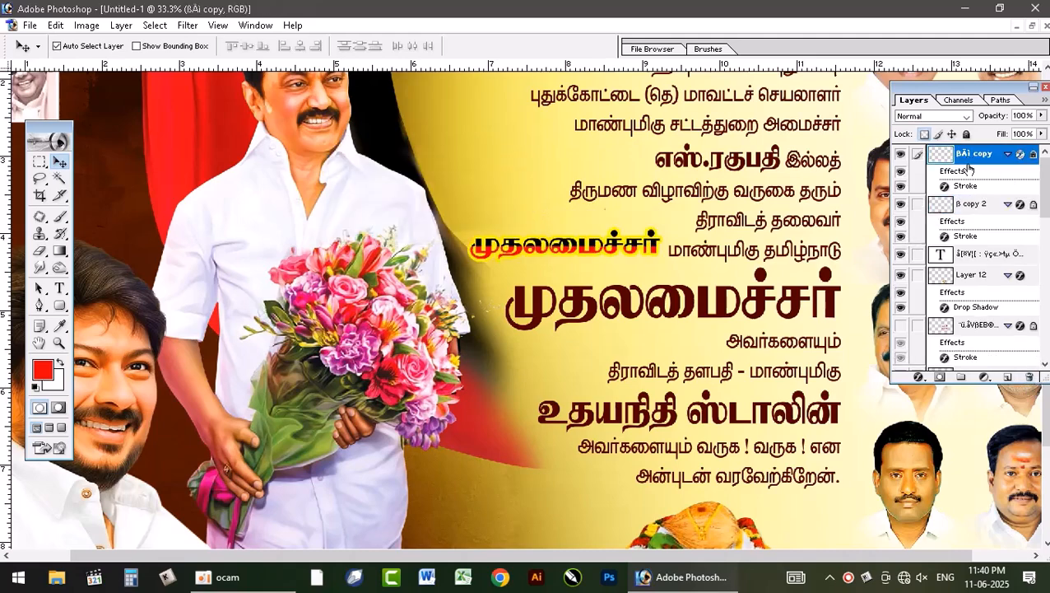
{"action": "left_click", "coordinate": [1029, 377]}
{"action": "key", "text": "Return"}
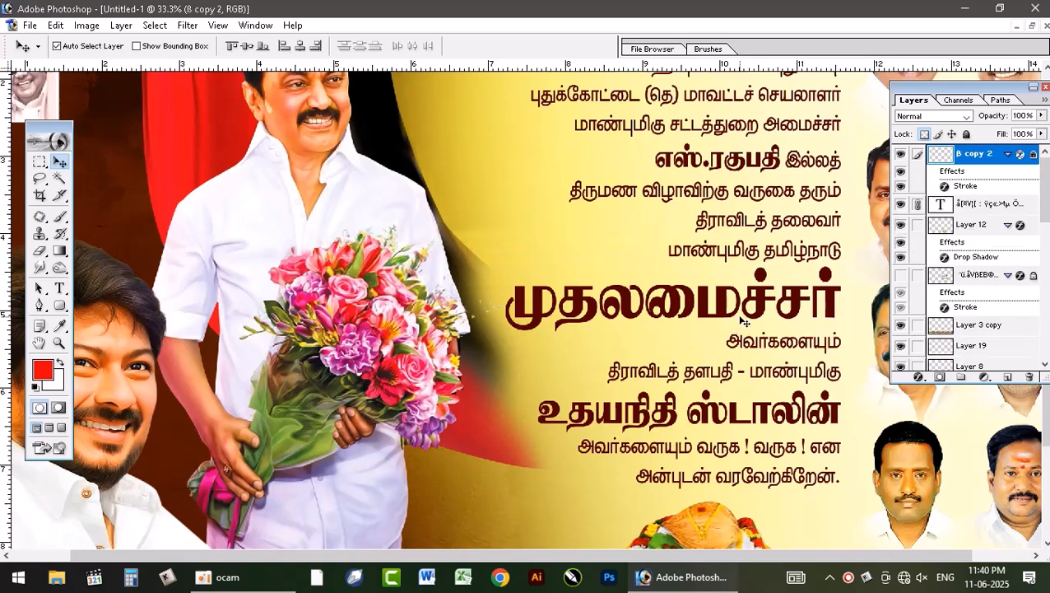
Step: Step back through the last layer deletions and redo the deletion of the two-line sample text layer
{"action": "key", "text": "ctrl+minus"}
{"action": "key", "text": "ctrl+alt+z"}
{"action": "key", "text": "ctrl+alt+z"}
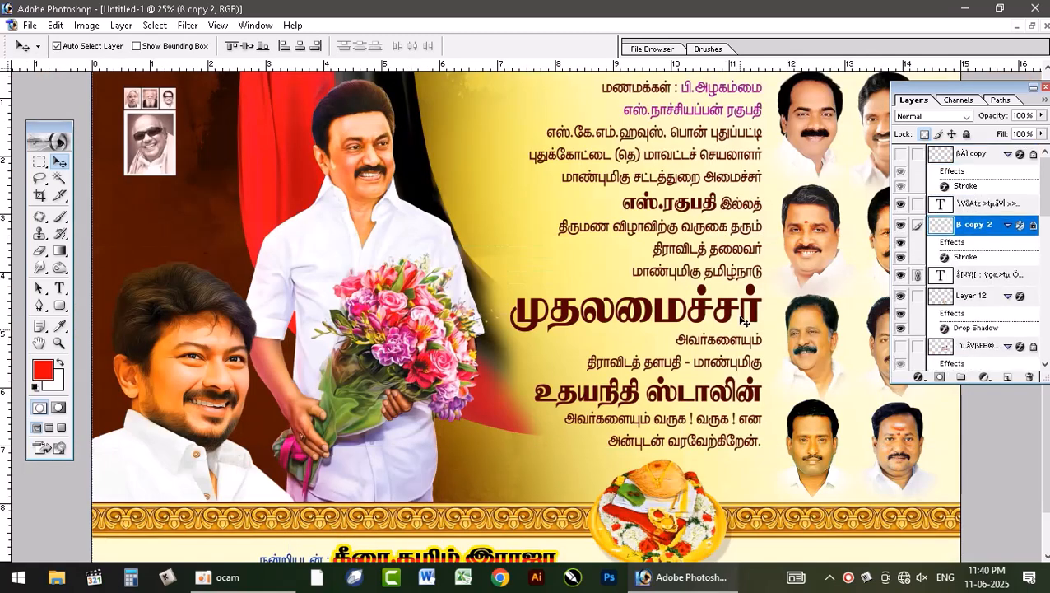
{"action": "key", "text": "ctrl+shift+z"}
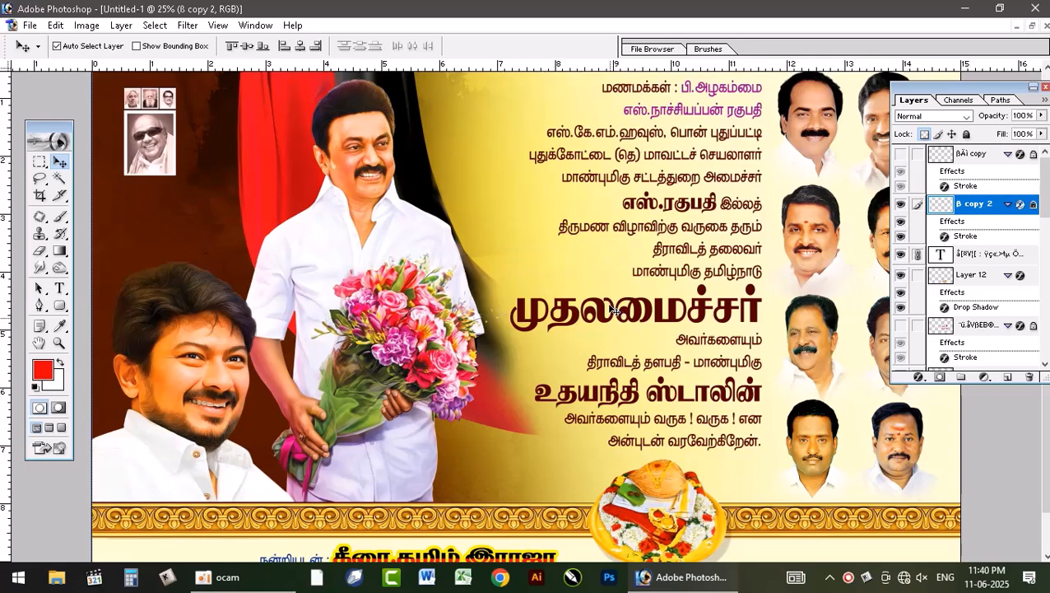
Step: Select the banner's main text layer and turn its hidden linked layer of red-and-black outlined headlines back on
{"action": "left_click", "coordinate": [605, 309]}
{"action": "scroll", "coordinate": [967, 332], "scroll_direction": "up", "scroll_amount": 2}
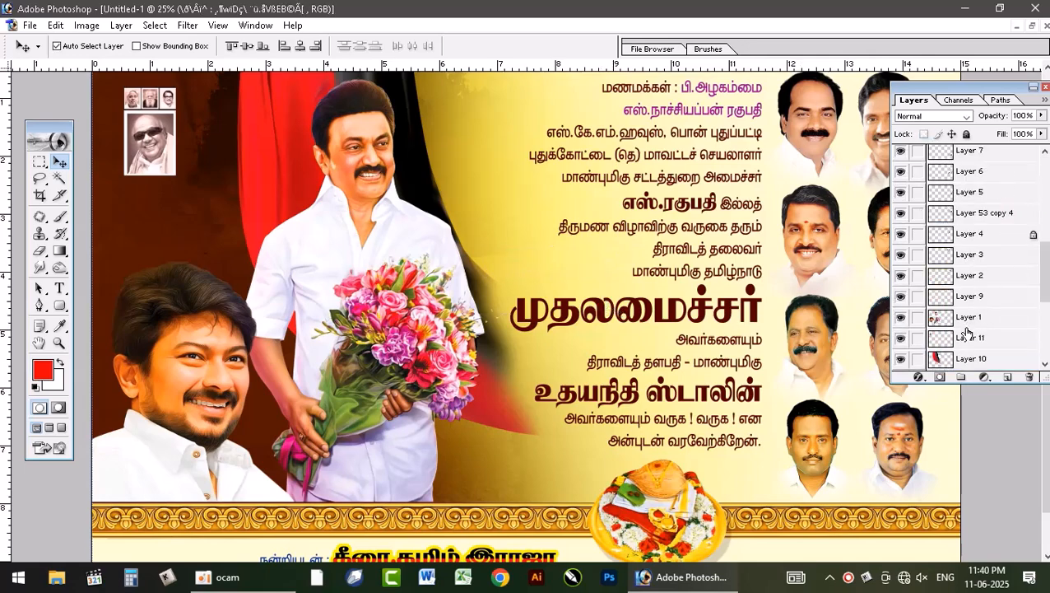
{"action": "scroll", "coordinate": [967, 332], "scroll_direction": "up", "scroll_amount": 5}
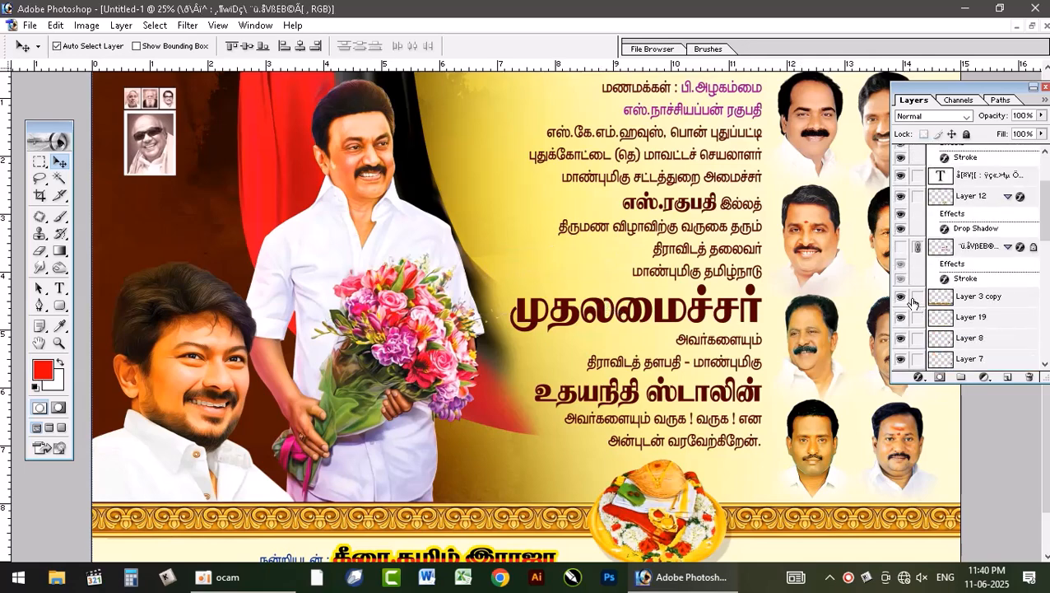
{"action": "left_click", "coordinate": [900, 249]}
{"action": "left_click", "coordinate": [900, 249]}
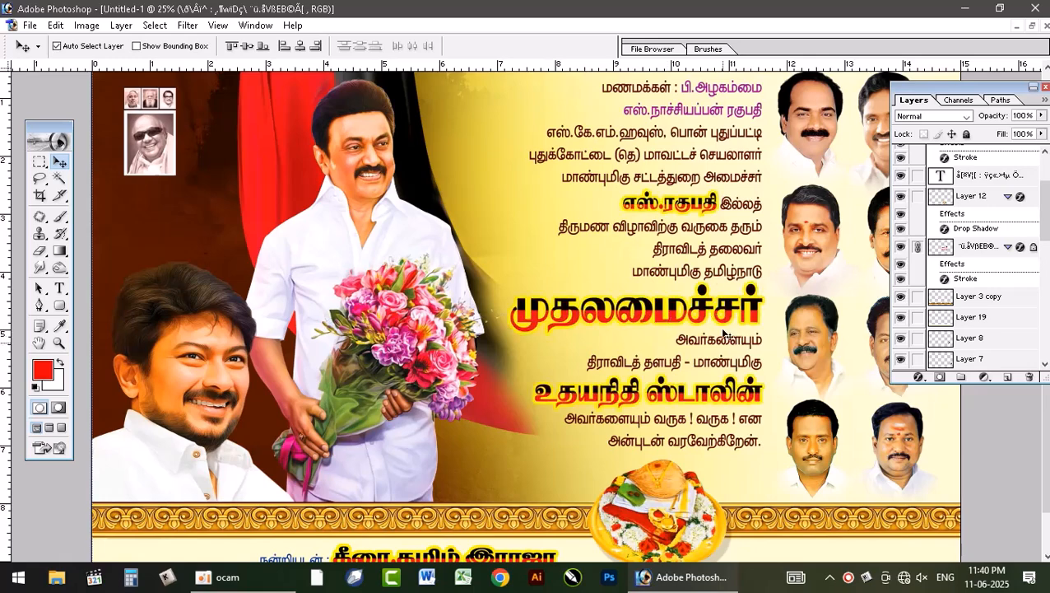
{"action": "key", "text": "ctrl+minus"}
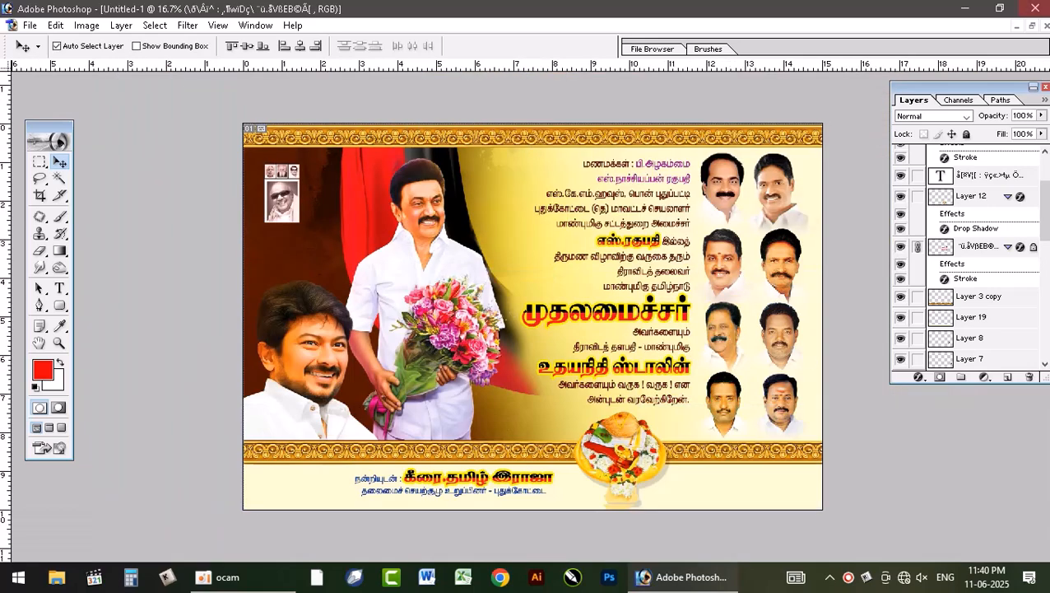
Step: Restore the documents to floating windows, move Untitled-1 up beside the other banner, and bring new dmk file.psd to the front
{"action": "left_click", "coordinate": [1031, 26]}
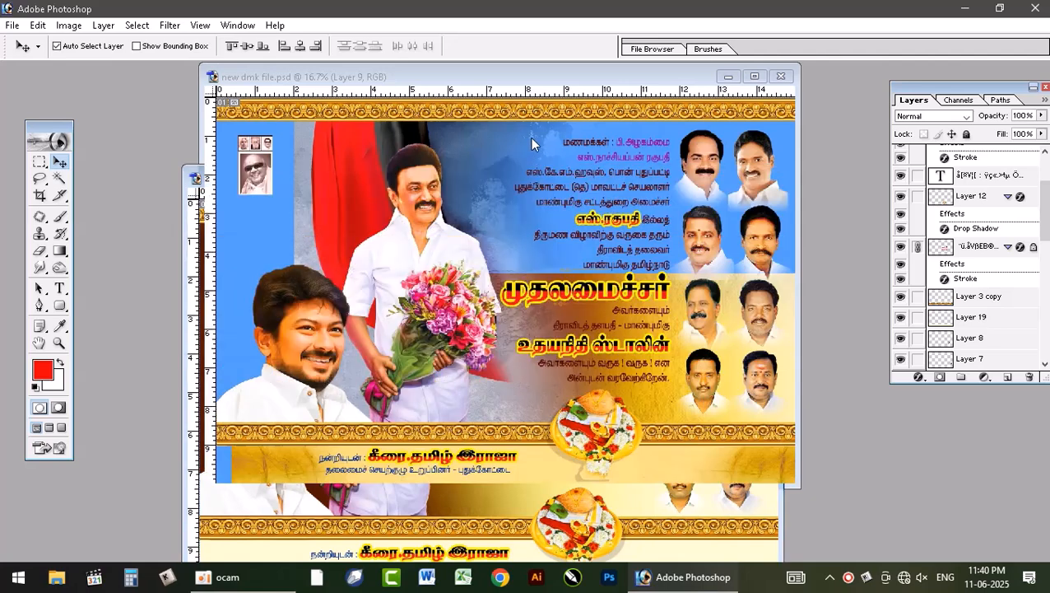
{"action": "left_click", "coordinate": [529, 148]}
{"action": "left_click", "coordinate": [707, 520]}
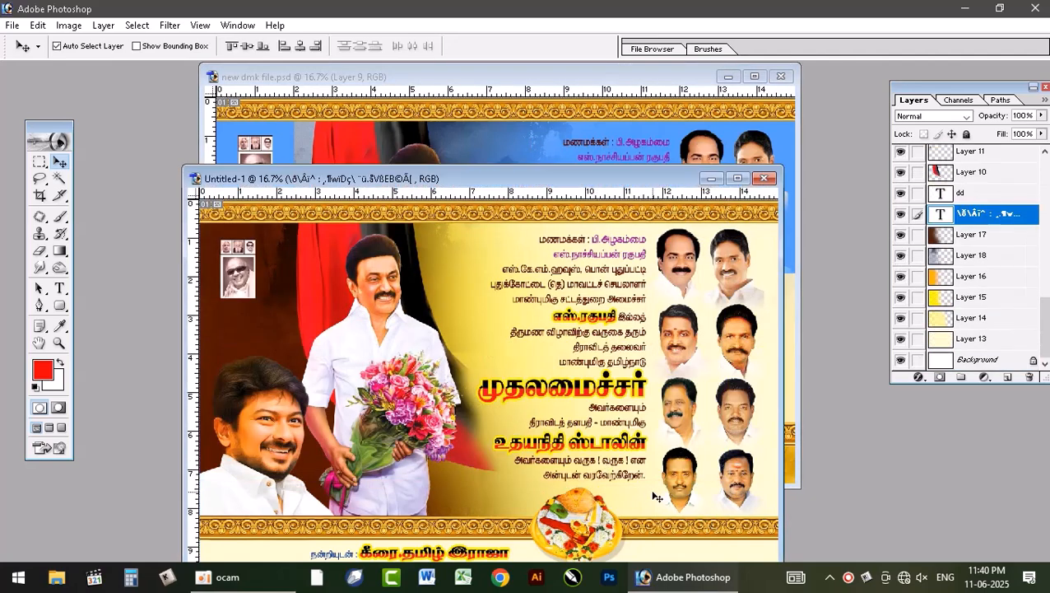
{"action": "left_click_drag", "start_coordinate": [636, 177], "coordinate": [620, 84]}
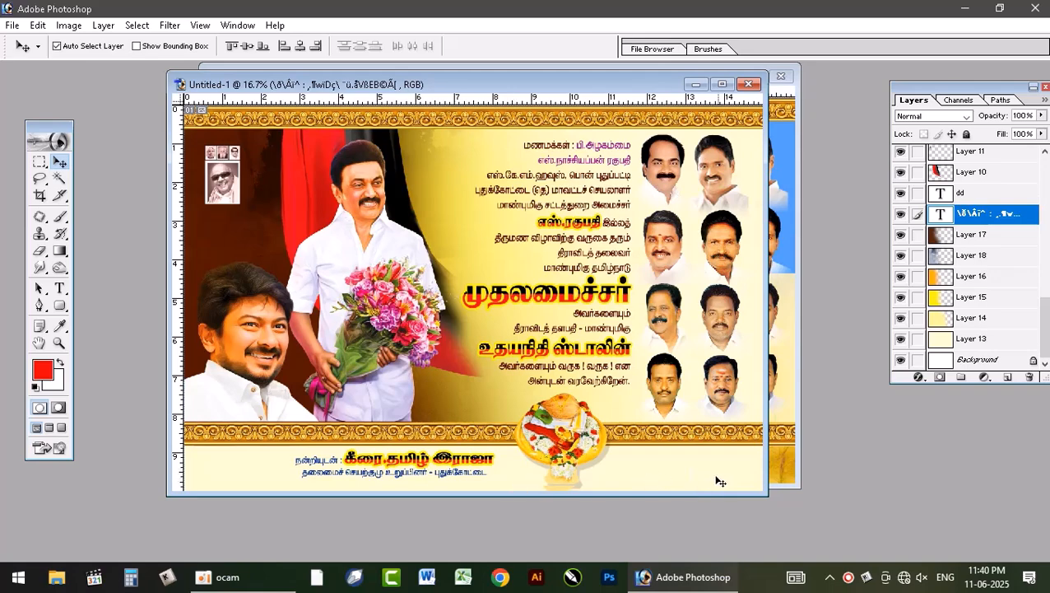
{"action": "left_click", "coordinate": [786, 411]}
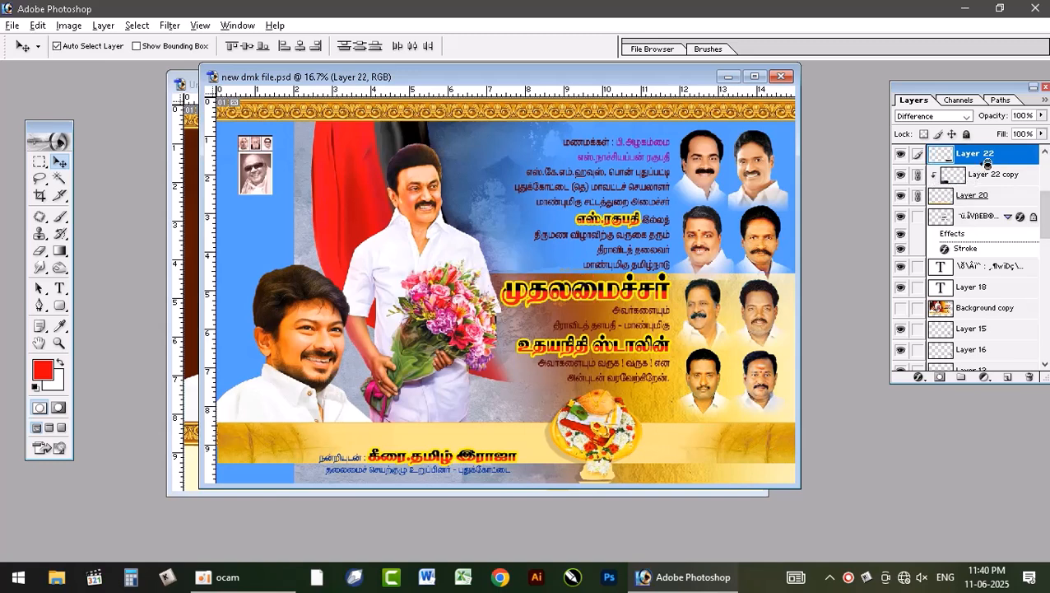
Step: Unlink Layer 22 from the gold band layers in new dmk file.psd and copy it into the Untitled-1 document
{"action": "left_click_drag", "start_coordinate": [774, 448], "coordinate": [760, 401]}
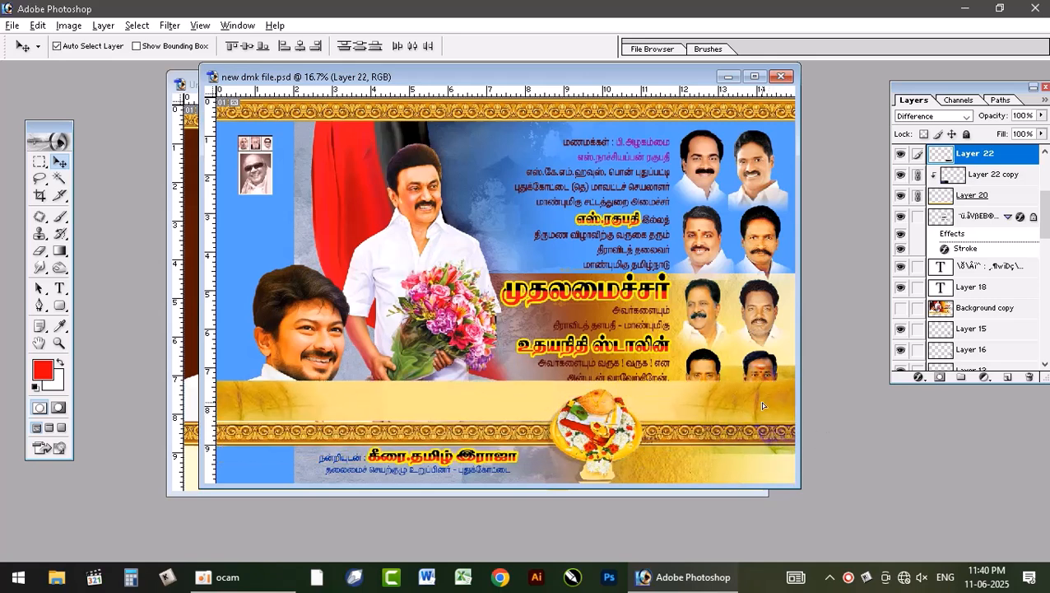
{"action": "left_click", "coordinate": [940, 190]}
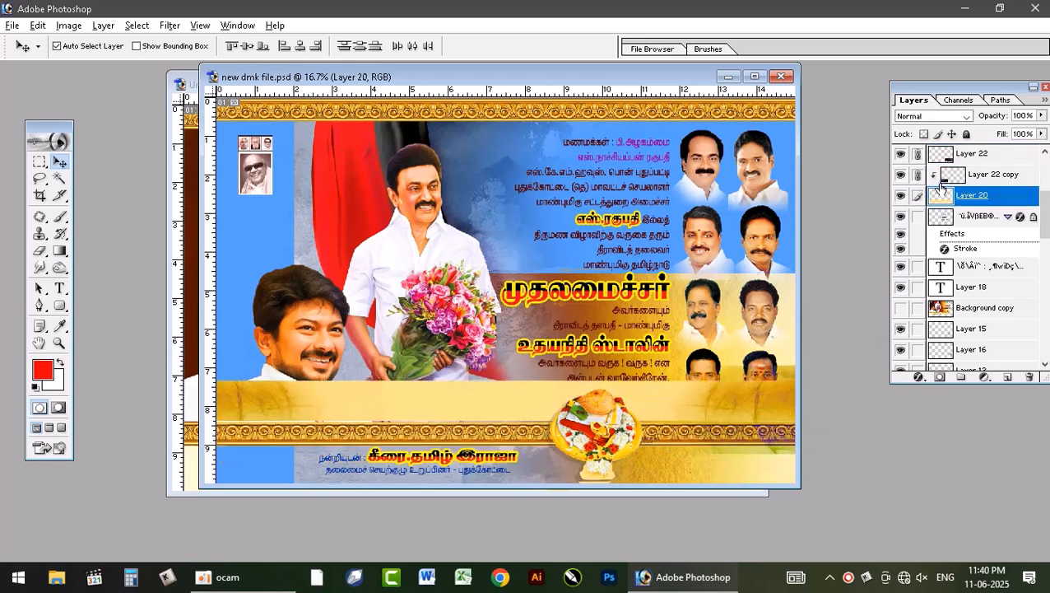
{"action": "left_click", "coordinate": [918, 153]}
{"action": "left_click", "coordinate": [947, 175]}
{"action": "left_click", "coordinate": [965, 158]}
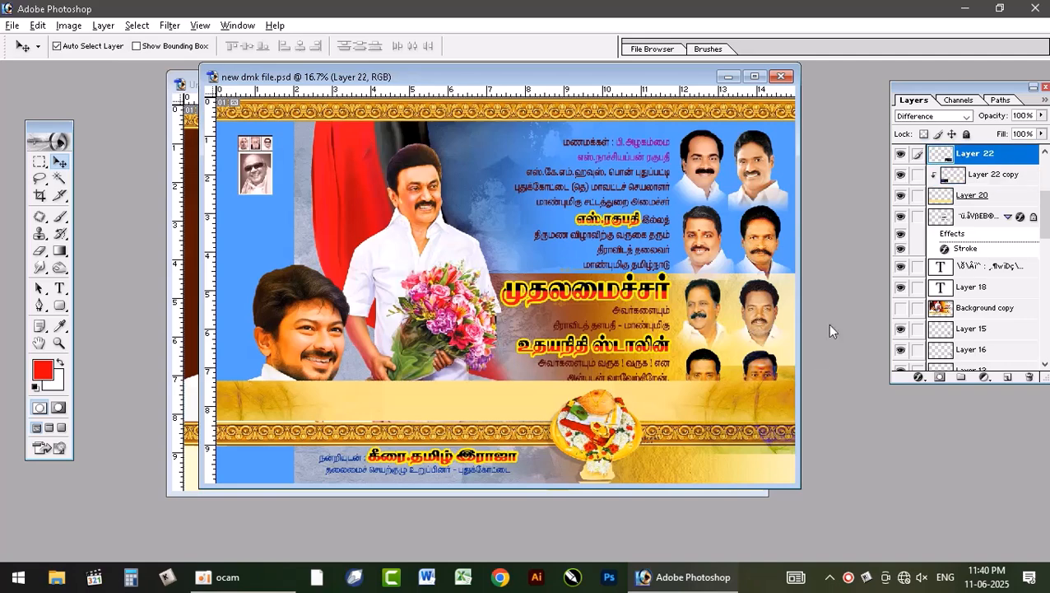
{"action": "left_click_drag", "start_coordinate": [778, 417], "coordinate": [200, 458]}
{"action": "left_click", "coordinate": [194, 457]}
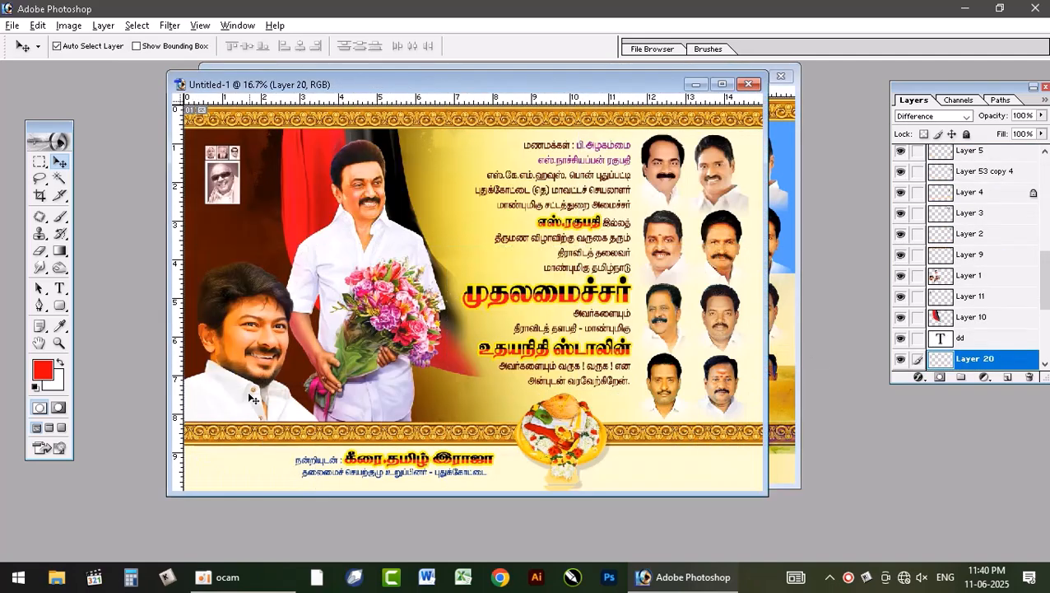
Step: Bring Layer 20 to the front in Untitled-1 and fit it into the footer's right end, widened to about 143%
{"action": "left_click", "coordinate": [722, 84]}
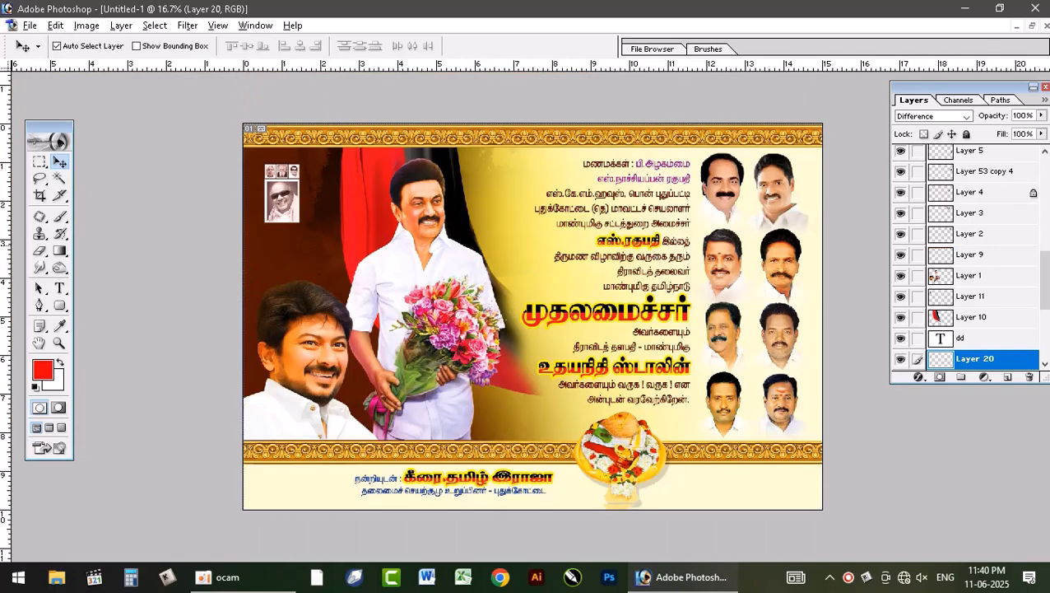
{"action": "key", "text": "ctrl+shift+]"}
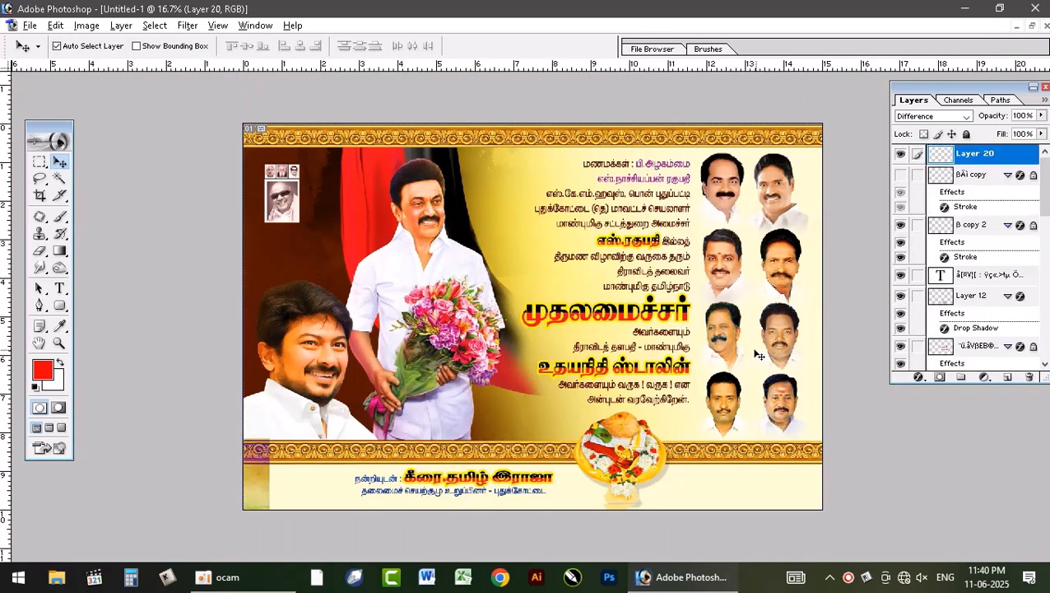
{"action": "left_click_drag", "start_coordinate": [264, 486], "coordinate": [809, 496]}
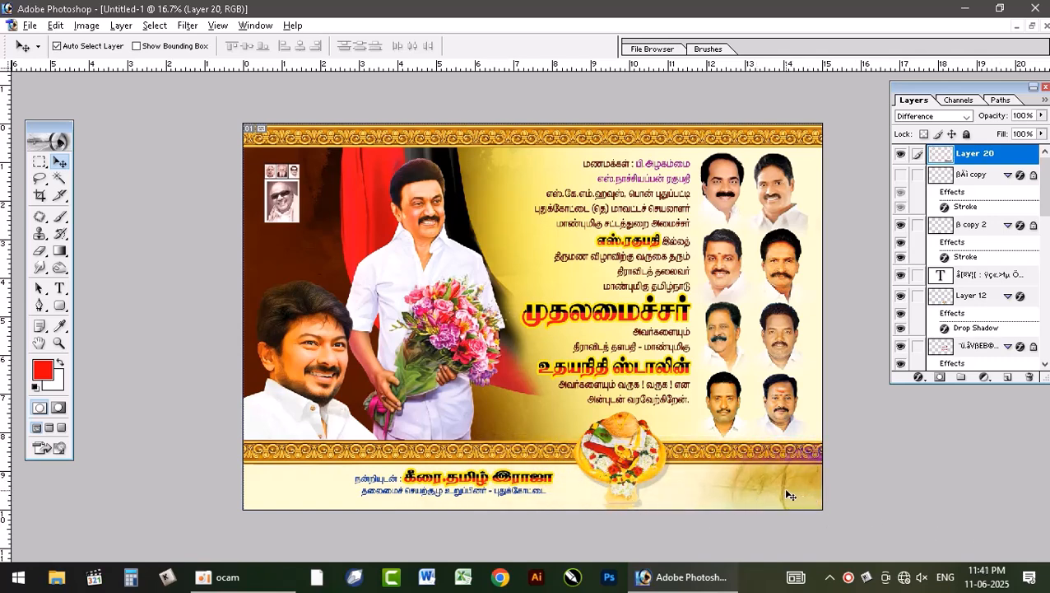
{"action": "key", "text": "ctrl+t"}
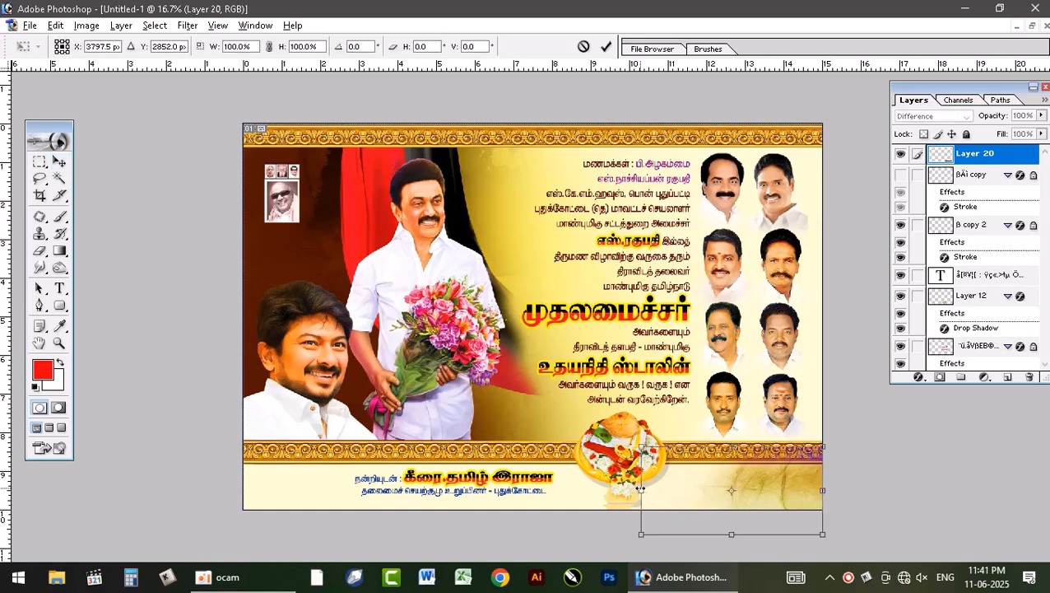
{"action": "left_click_drag", "start_coordinate": [626, 490], "coordinate": [562, 496]}
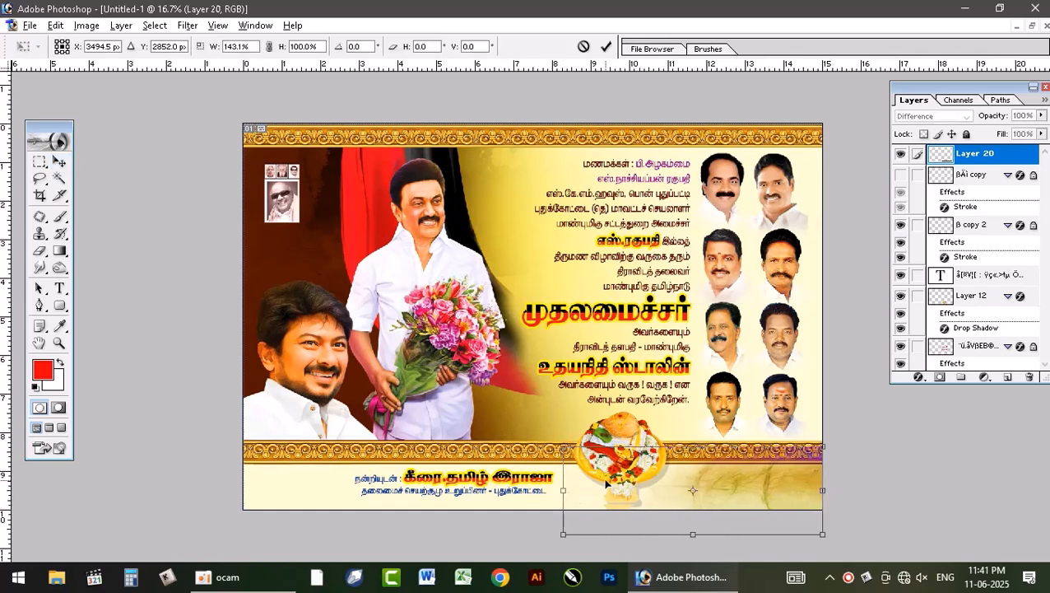
{"action": "key", "text": "Return"}
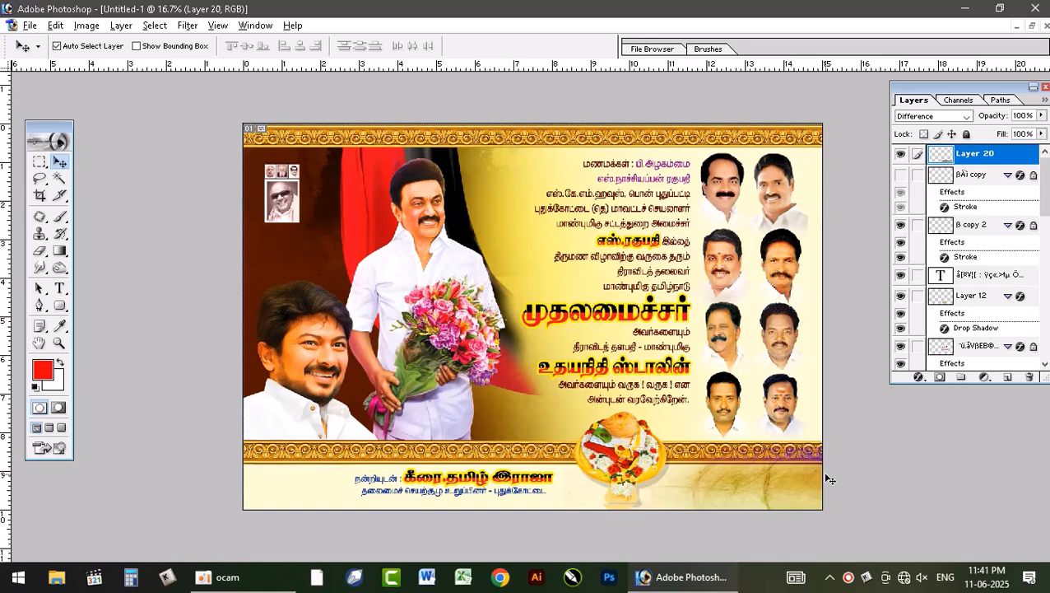
Step: Duplicate the footer texture, flip the copy horizontally and place it at the footer's left end
{"action": "key", "text": "ctrl+j"}
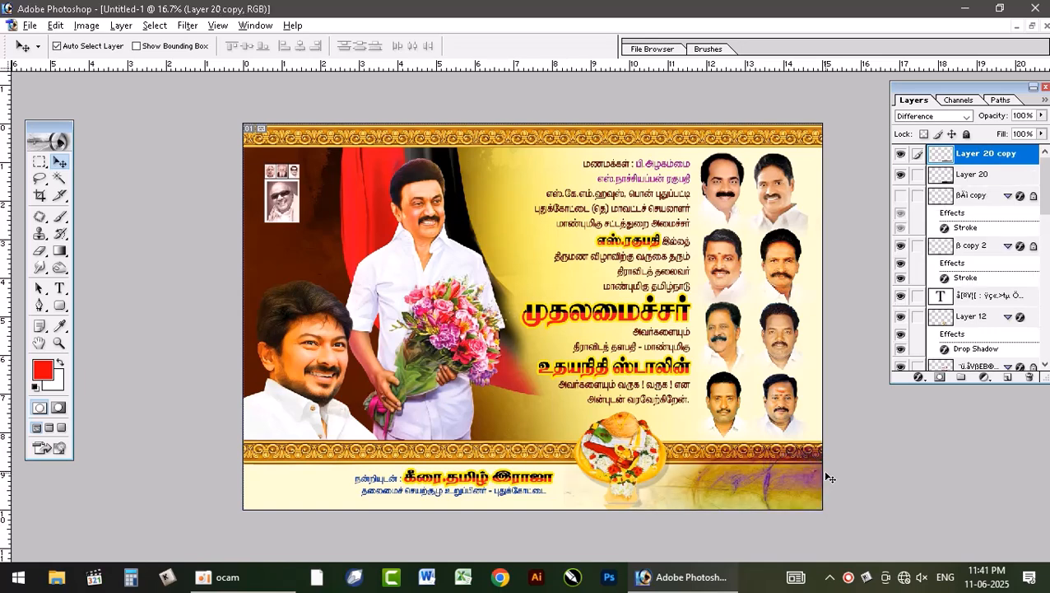
{"action": "key", "text": "ctrl+t"}
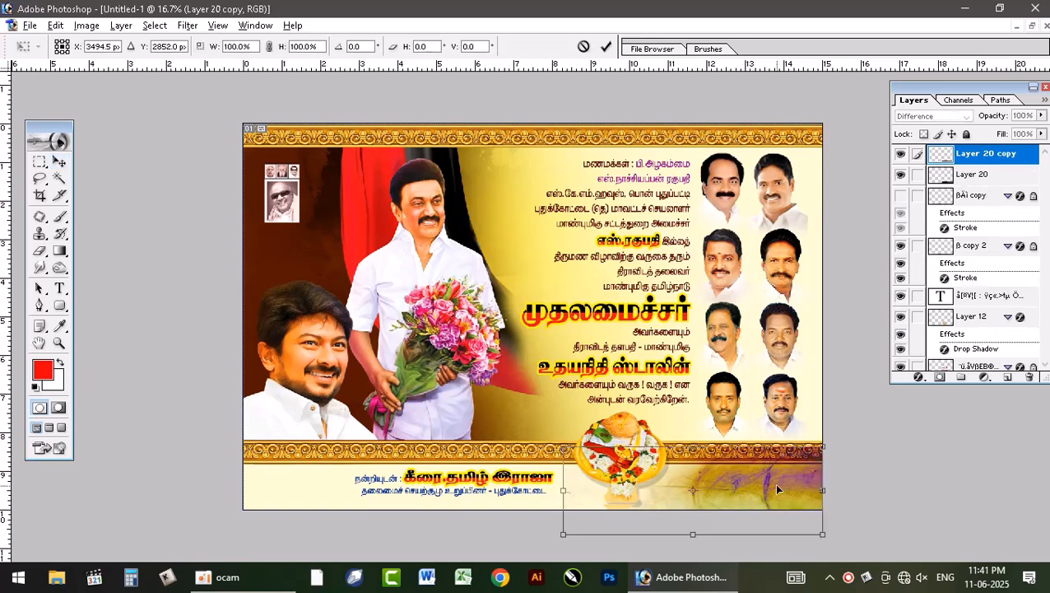
{"action": "right_click", "coordinate": [777, 487]}
{"action": "left_click", "coordinate": [842, 455]}
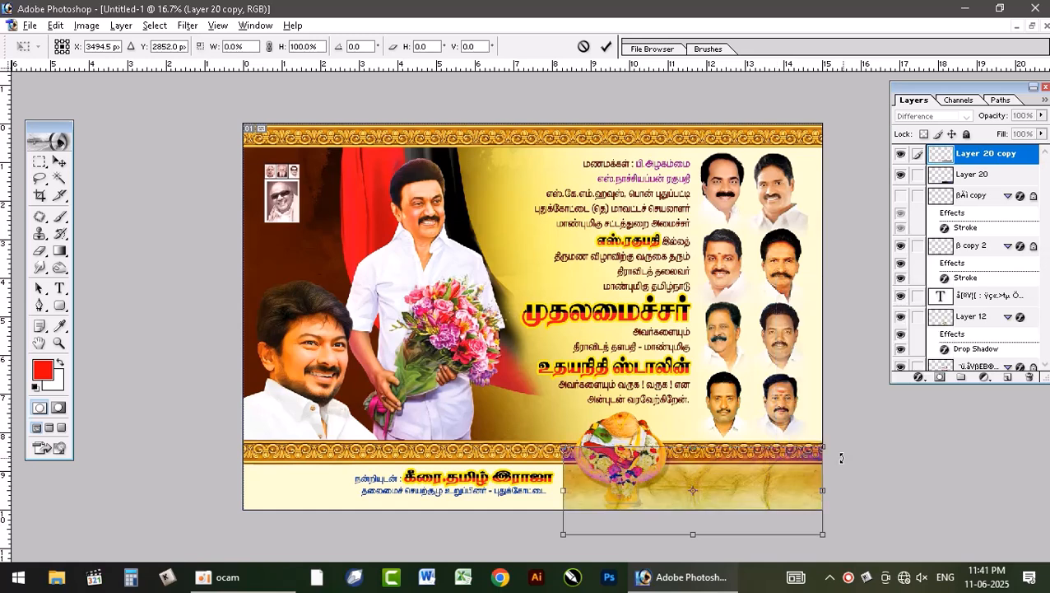
{"action": "key", "text": "Return"}
{"action": "left_click_drag", "start_coordinate": [645, 497], "coordinate": [321, 487]}
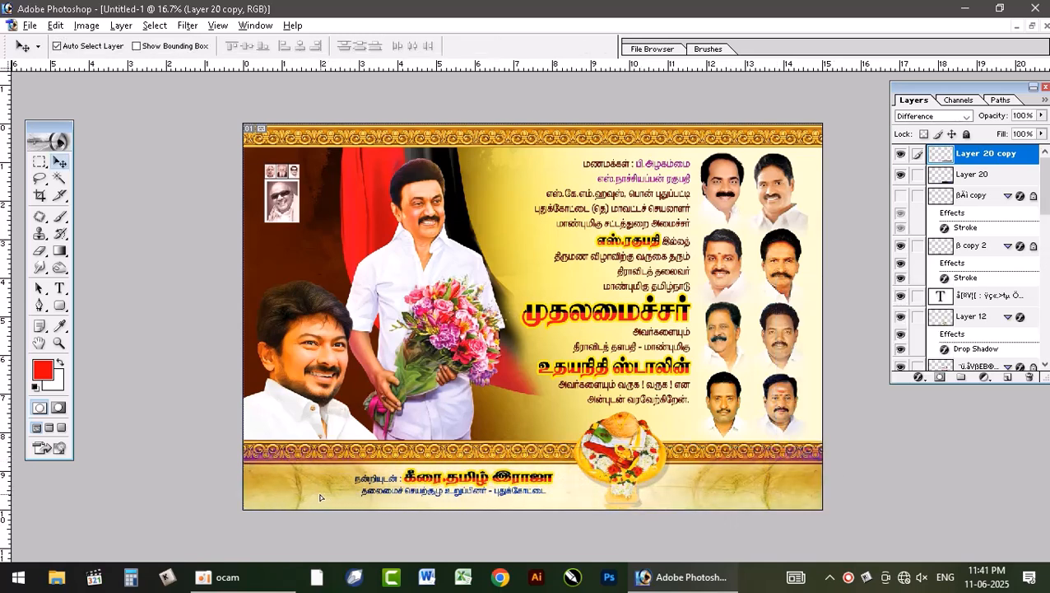
Step: Bring the banner's main text layer and its linked outlined-headline layer in front of the two footer textures
{"action": "right_click", "coordinate": [472, 495]}
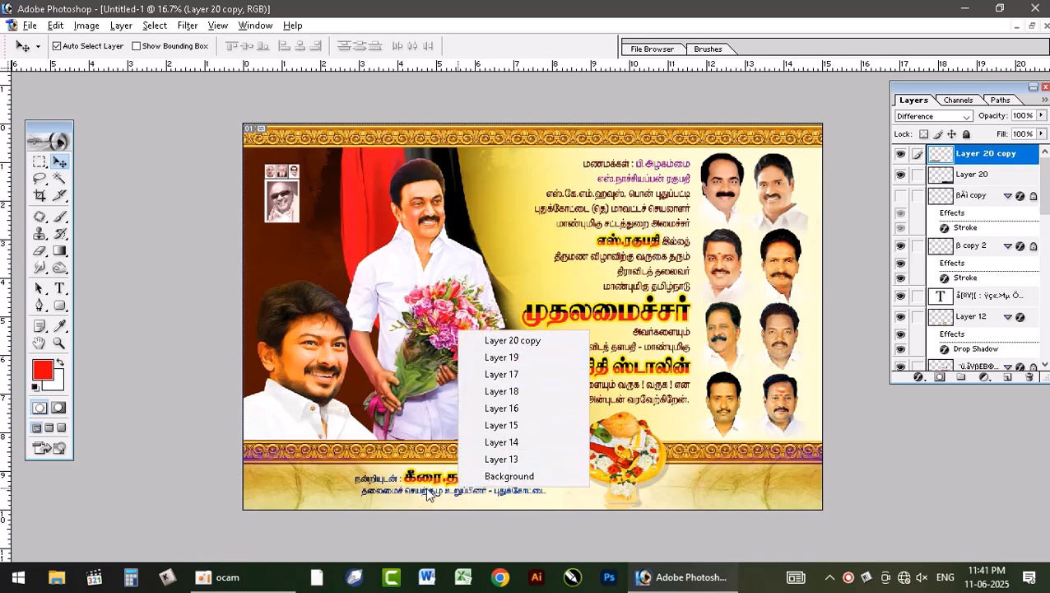
{"action": "right_click", "coordinate": [442, 493]}
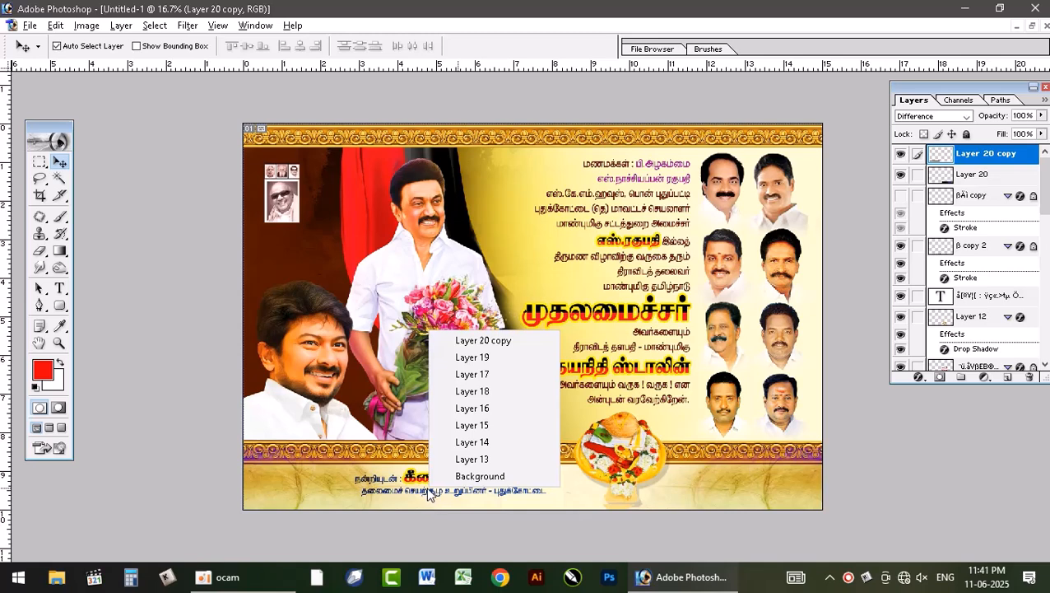
{"action": "right_click", "coordinate": [429, 490]}
{"action": "right_click", "coordinate": [415, 489]}
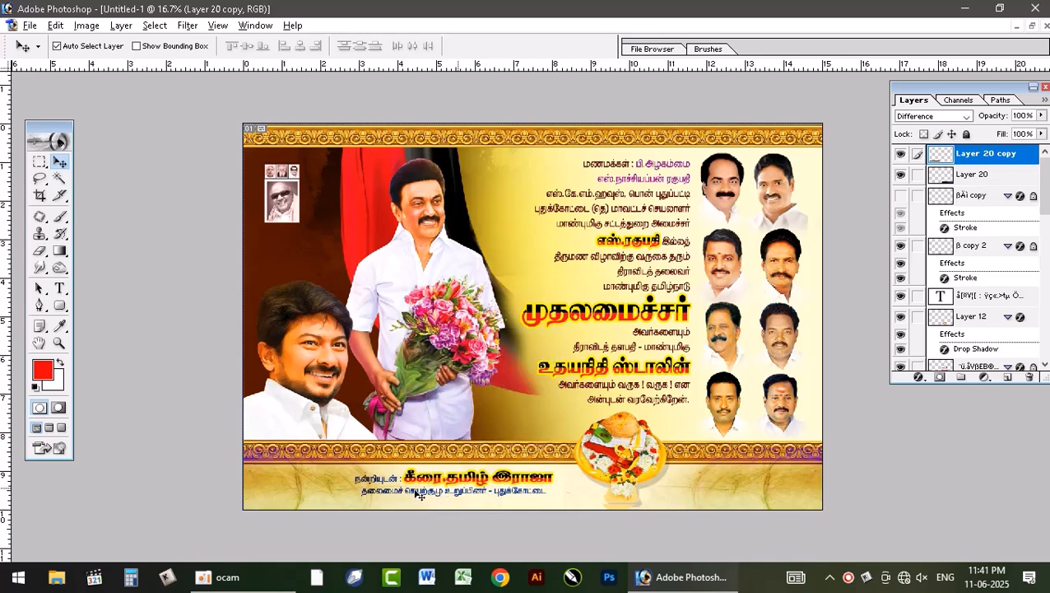
{"action": "right_click", "coordinate": [421, 495]}
{"action": "left_click", "coordinate": [482, 344]}
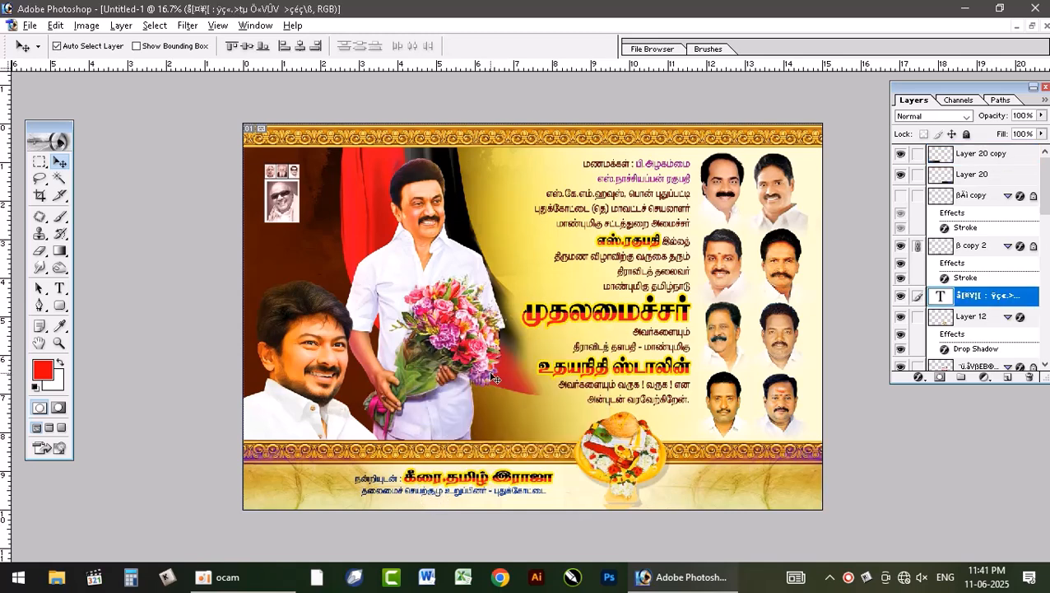
{"action": "key", "text": "ctrl+shift+bracketright"}
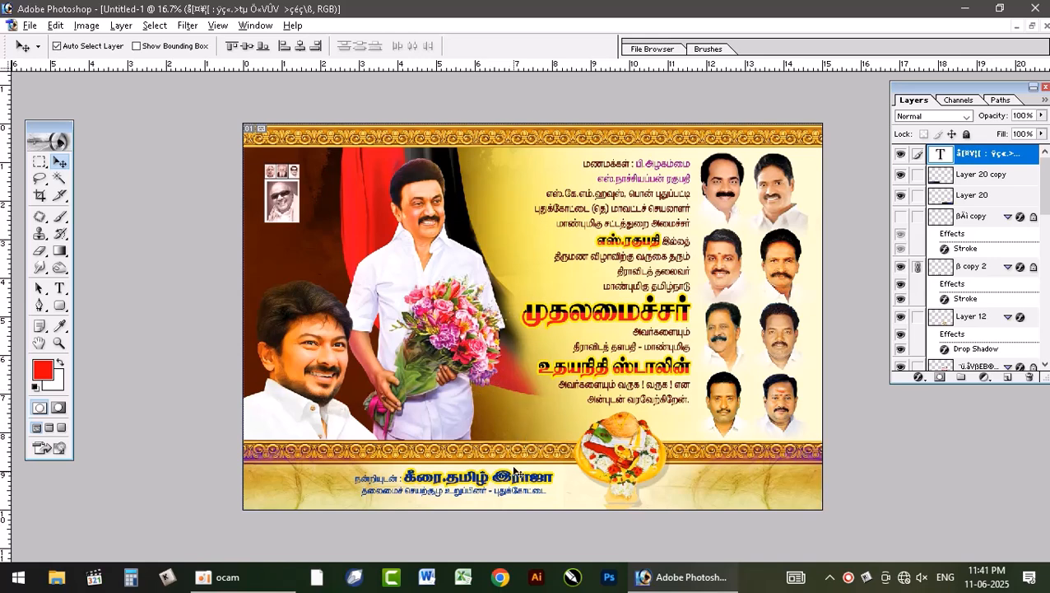
{"action": "left_click", "coordinate": [969, 269]}
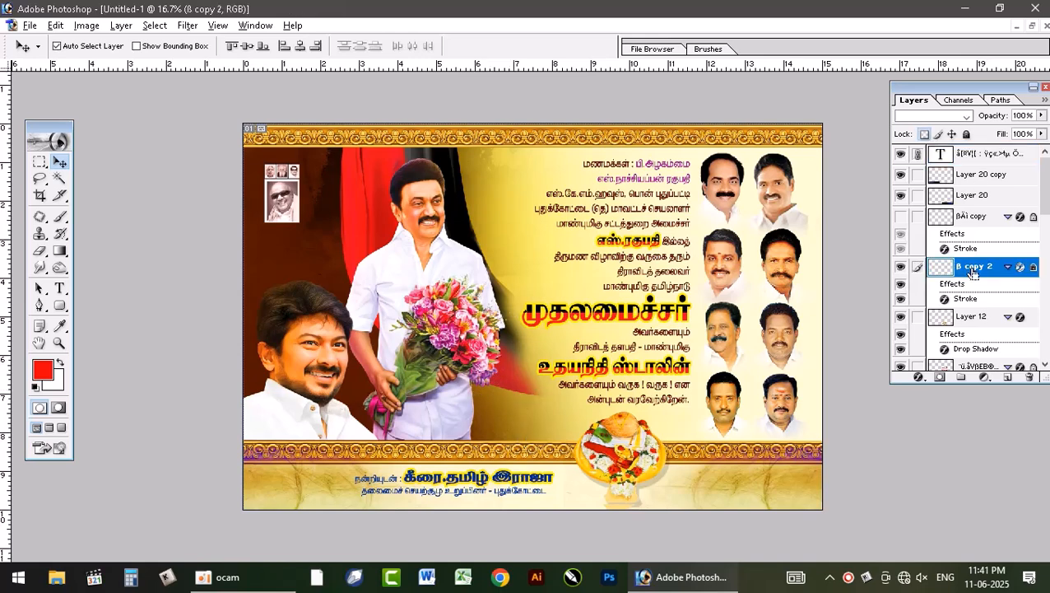
{"action": "key", "text": "ctrl+shift+bracketright"}
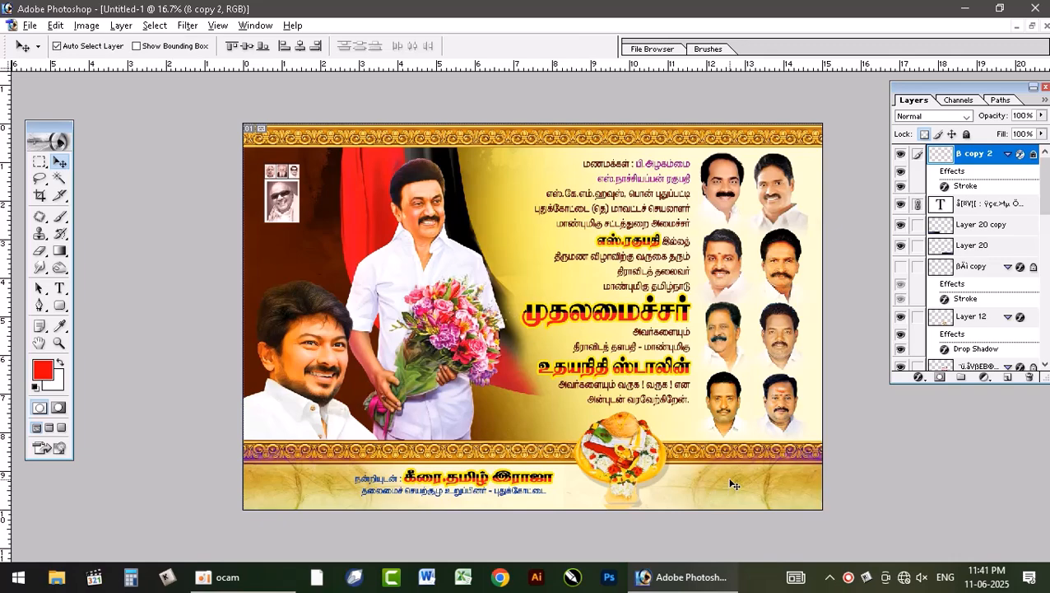
{"action": "key", "text": "ctrl+plus"}
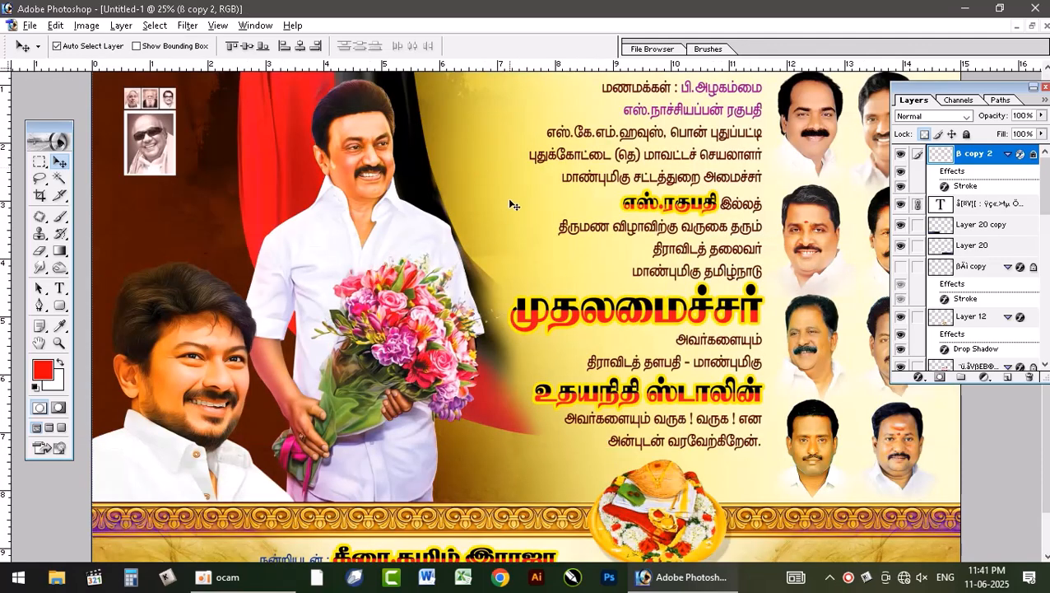
Step: Move the floating Untitled-1 window aside and clip Layer 22 to the layers below it in new dmk file.psd
{"action": "left_click", "coordinate": [1029, 26]}
{"action": "left_click_drag", "start_coordinate": [633, 85], "coordinate": [475, 198]}
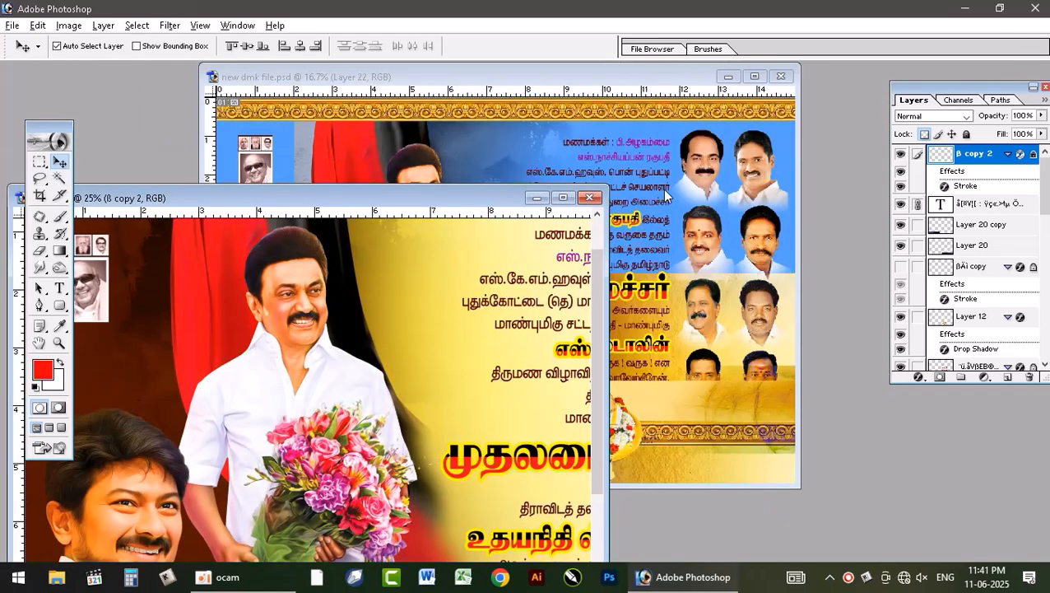
{"action": "left_click", "coordinate": [663, 188]}
{"action": "key", "text": "ctrl+g"}
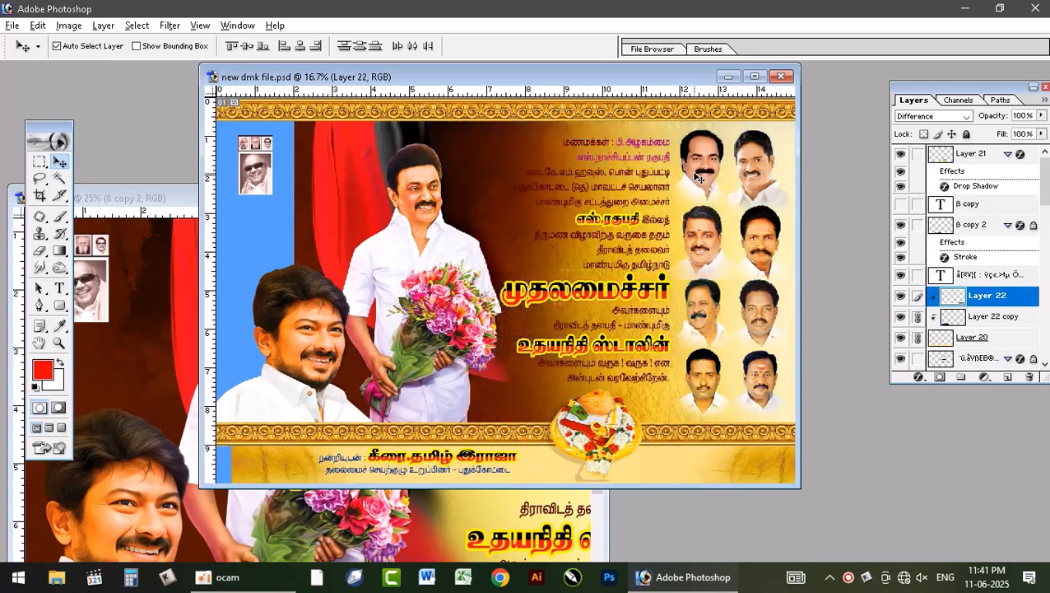
Step: Unlink the paper texture Layer 10 from the background gradients, bring it to the front and copy it into Untitled-1
{"action": "left_click", "coordinate": [686, 188]}
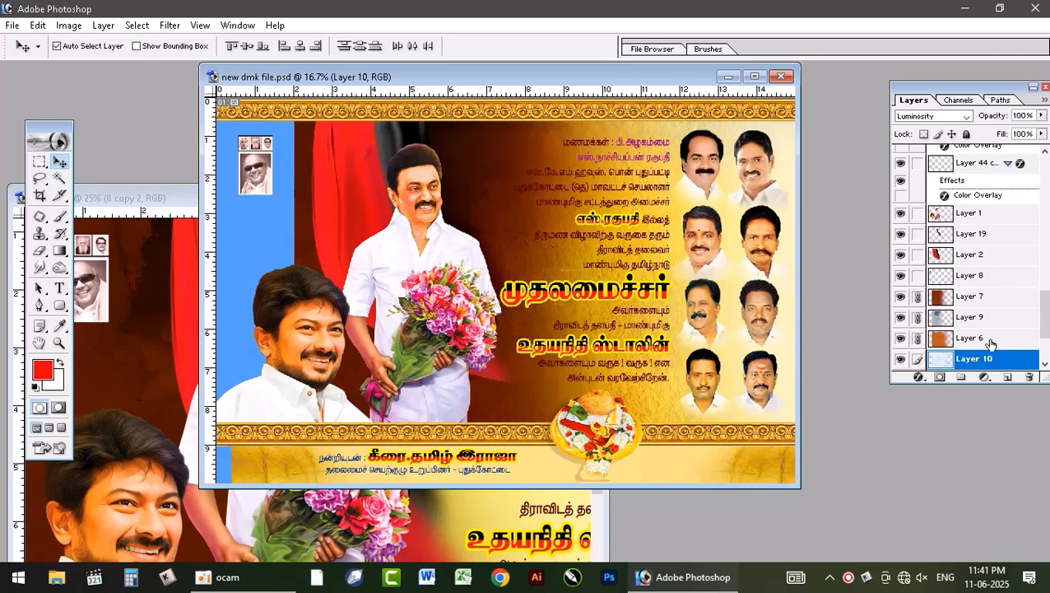
{"action": "left_click", "coordinate": [983, 339]}
{"action": "left_click", "coordinate": [917, 360]}
{"action": "left_click", "coordinate": [956, 364]}
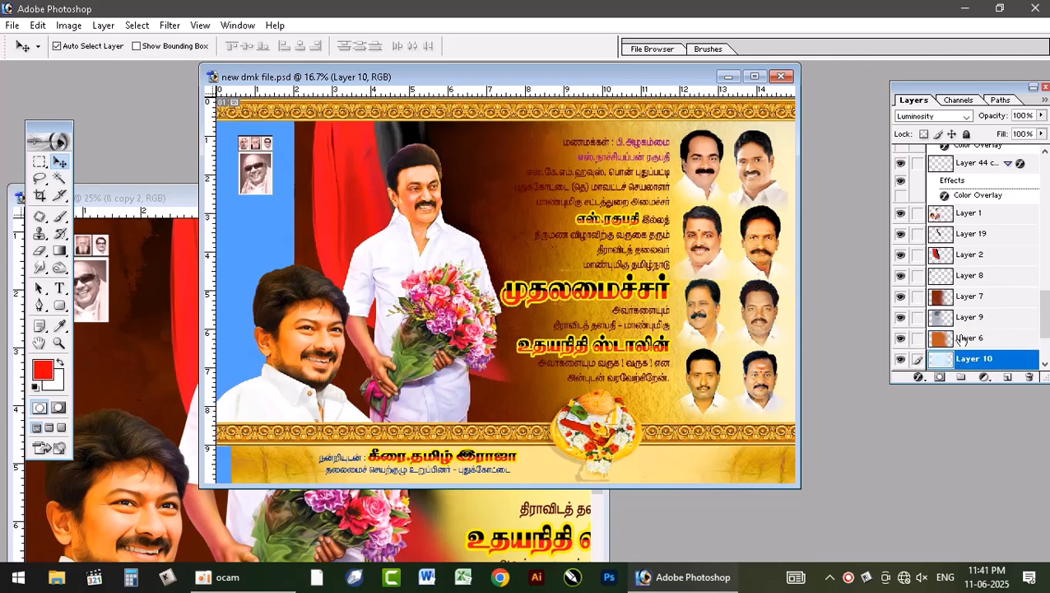
{"action": "key", "text": "ctrl+shift+bracketright"}
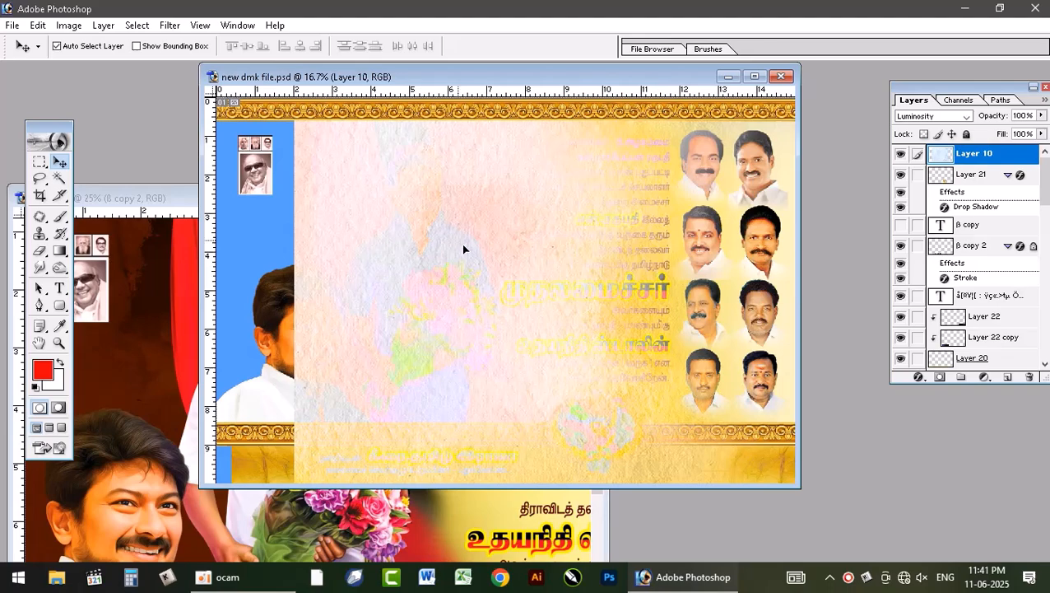
{"action": "left_click_drag", "start_coordinate": [462, 243], "coordinate": [165, 370]}
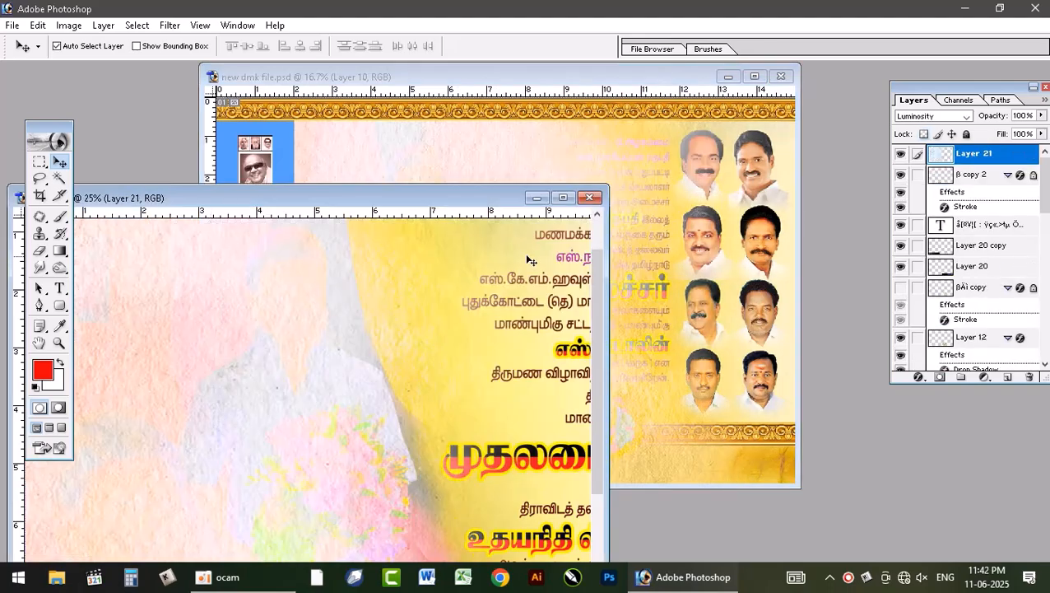
Step: Shift the copied paper texture slightly right in Untitled-1 and stack it between Layer 16 and Layer 18
{"action": "left_click", "coordinate": [562, 197]}
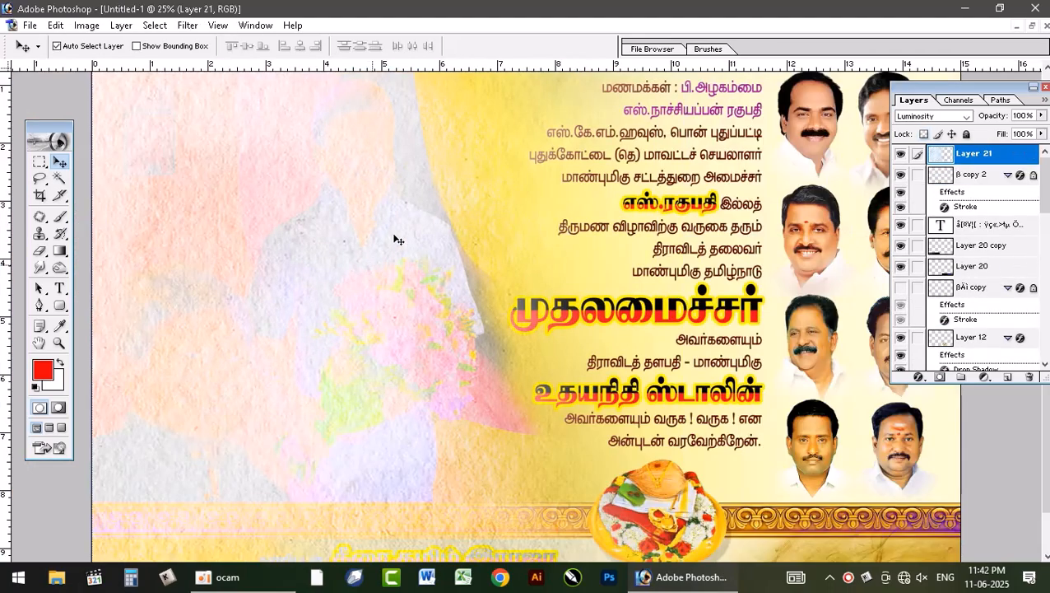
{"action": "key", "text": "ctrl+minus"}
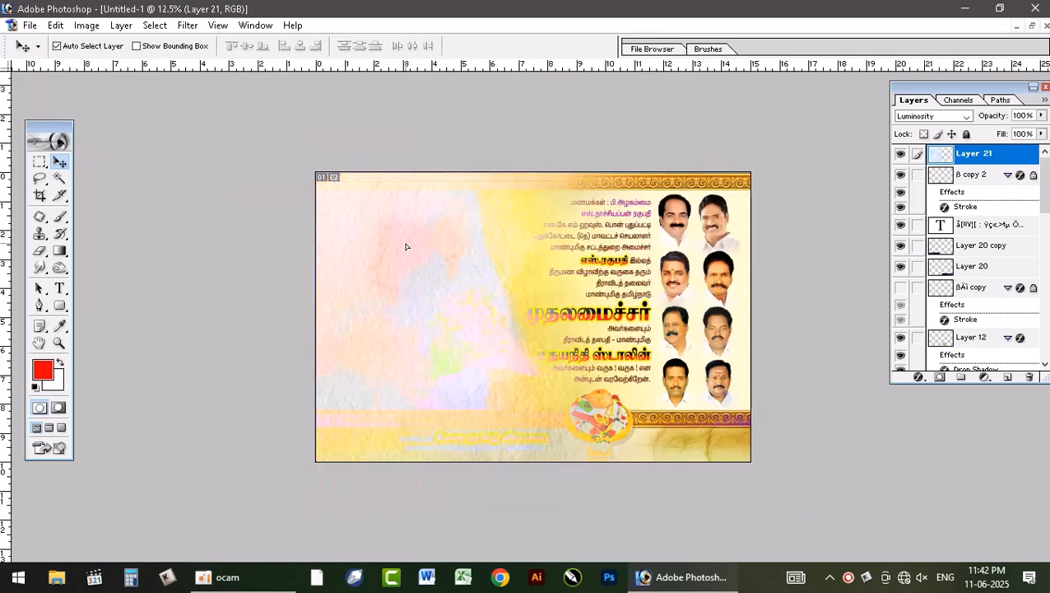
{"action": "left_click_drag", "start_coordinate": [407, 244], "coordinate": [431, 246]}
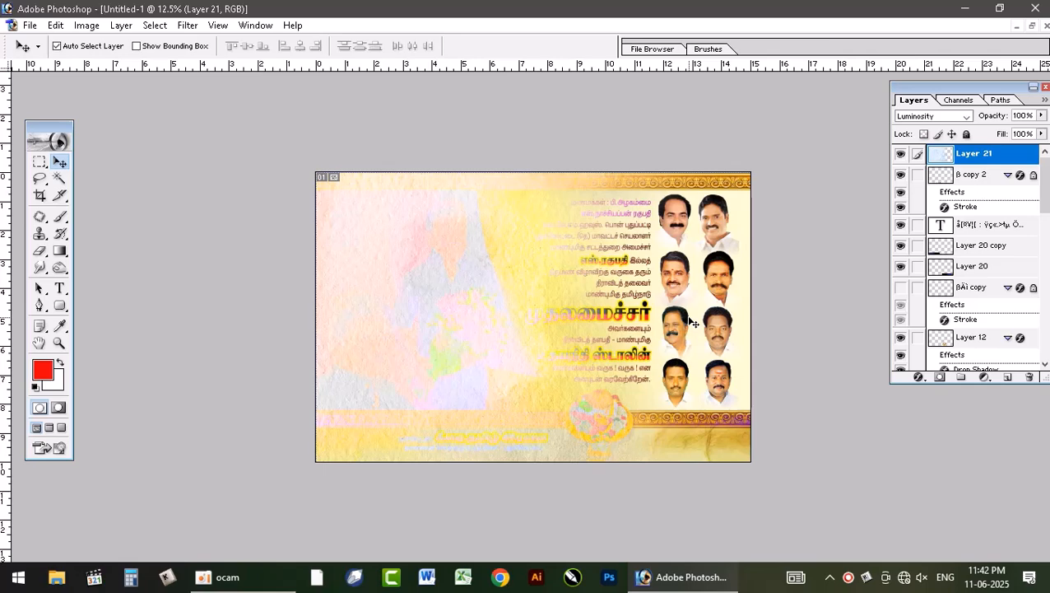
{"action": "key", "text": "ctrl+shift+bracketleft"}
{"action": "key", "text": "ctrl+bracketright"}
{"action": "key", "text": "ctrl+bracketright"}
{"action": "key", "text": "ctrl+bracketright"}
{"action": "key", "text": "ctrl+bracketright"}
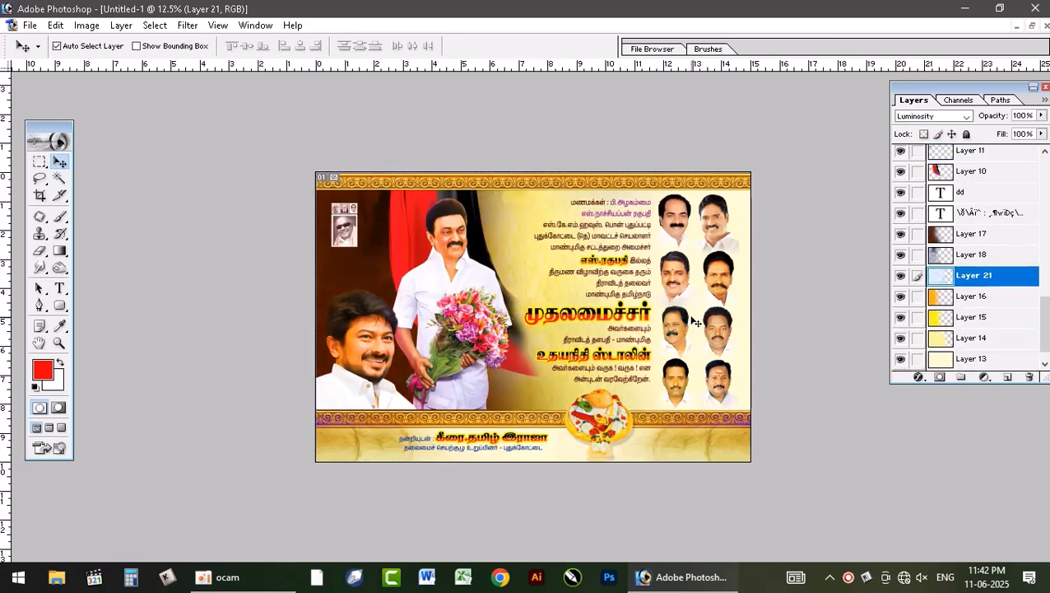
{"action": "key", "text": "ctrl+bracketright"}
{"action": "key", "text": "ctrl+bracketleft"}
Step: Try different blend modes on the paper texture layer and settle on Overlay
{"action": "left_click", "coordinate": [930, 120]}
{"action": "left_click", "coordinate": [940, 122]}
{"action": "scroll", "coordinate": [940, 122], "scroll_direction": "up", "scroll_amount": 2}
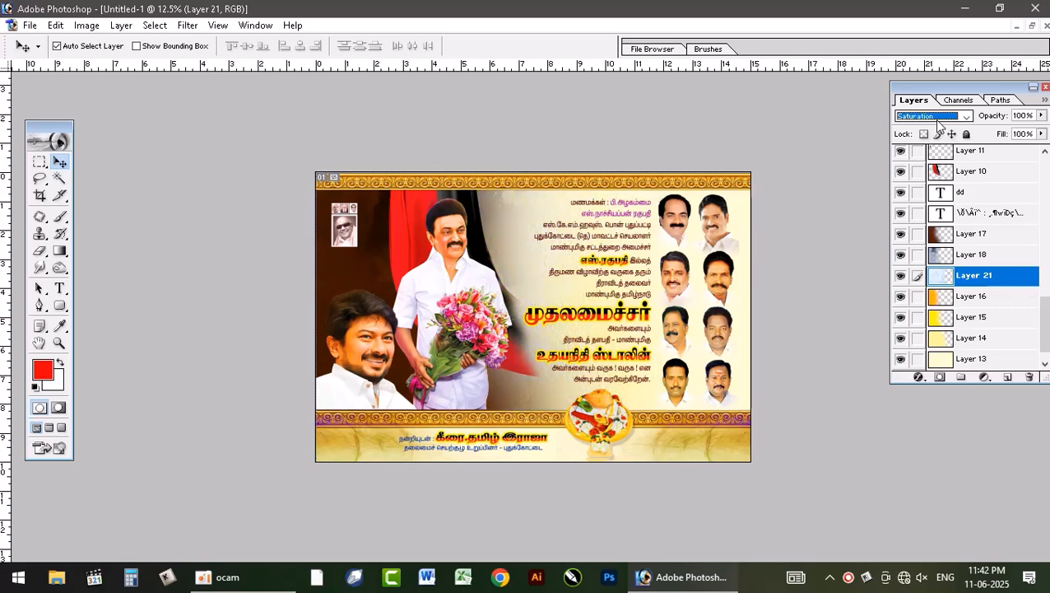
{"action": "scroll", "coordinate": [939, 122], "scroll_direction": "up", "scroll_amount": 1}
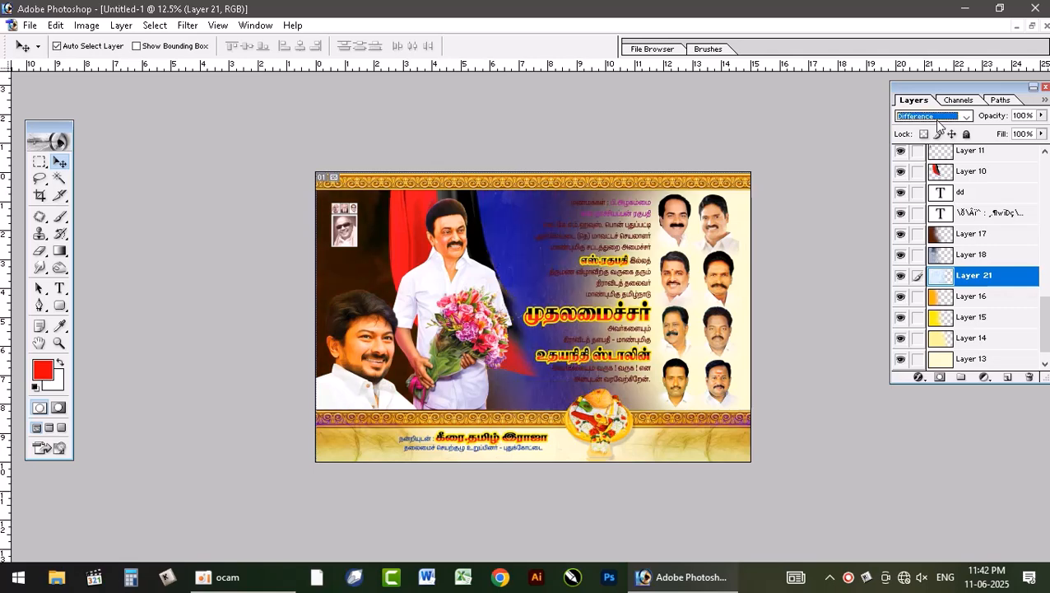
{"action": "scroll", "coordinate": [939, 122], "scroll_direction": "up", "scroll_amount": 2}
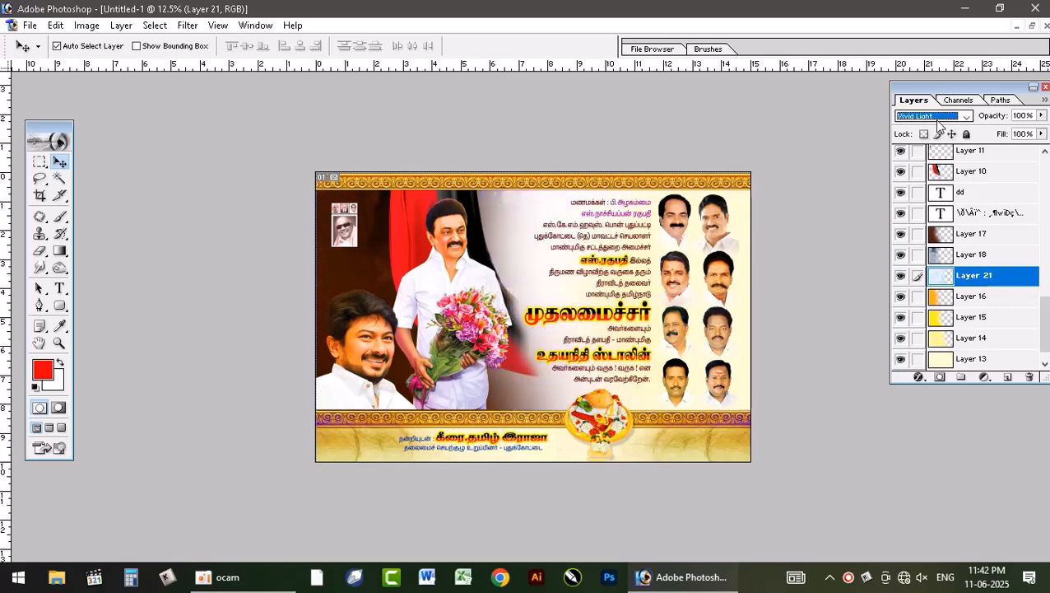
{"action": "scroll", "coordinate": [940, 122], "scroll_direction": "up", "scroll_amount": 1}
{"action": "scroll", "coordinate": [940, 122], "scroll_direction": "up", "scroll_amount": 1}
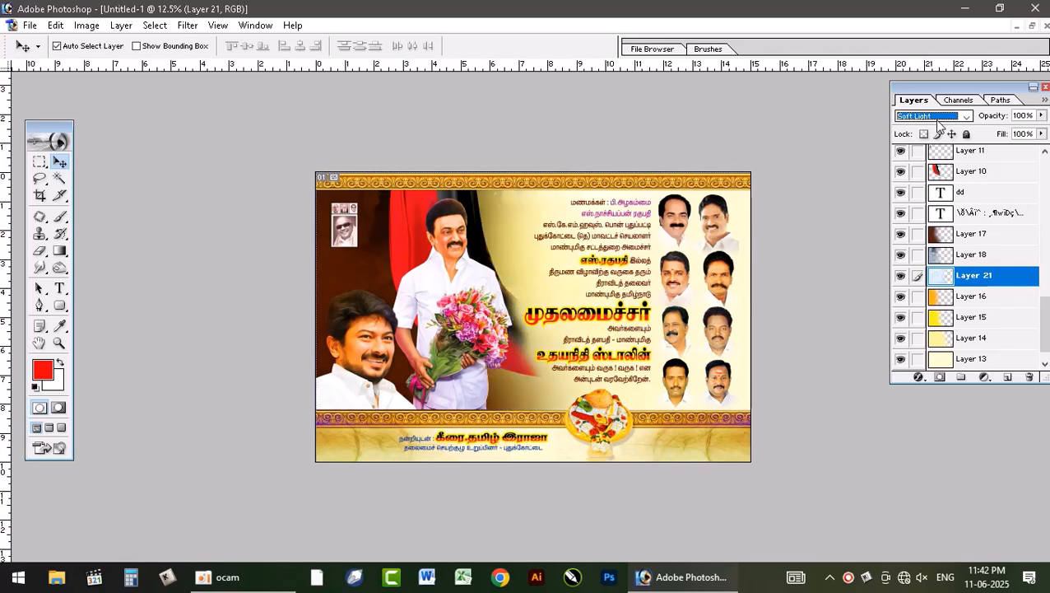
{"action": "scroll", "coordinate": [940, 124], "scroll_direction": "up", "scroll_amount": 1}
{"action": "scroll", "coordinate": [940, 123], "scroll_direction": "up", "scroll_amount": 1}
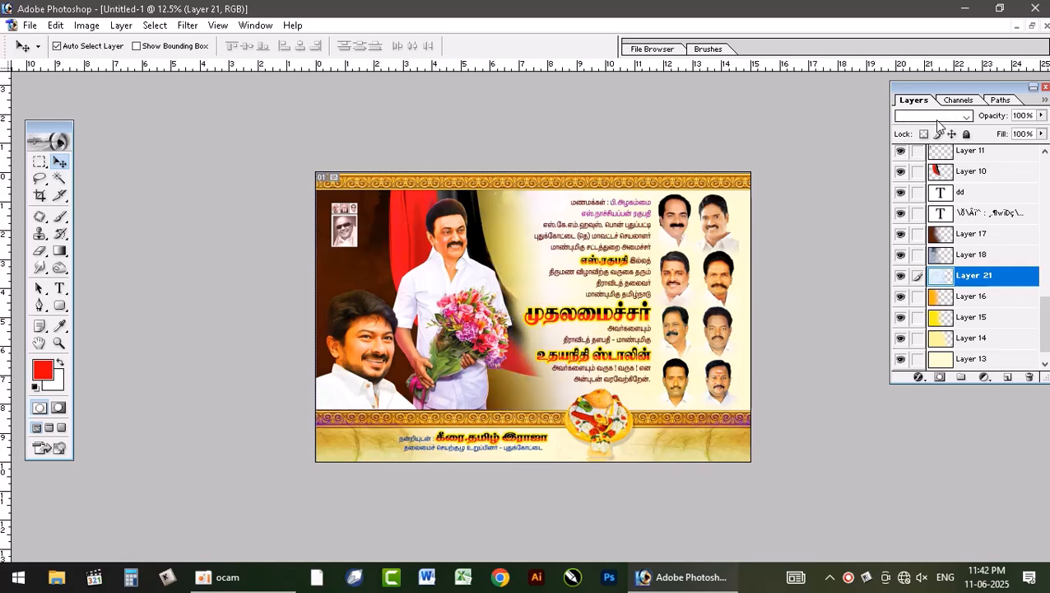
{"action": "scroll", "coordinate": [938, 124], "scroll_direction": "down", "scroll_amount": 1}
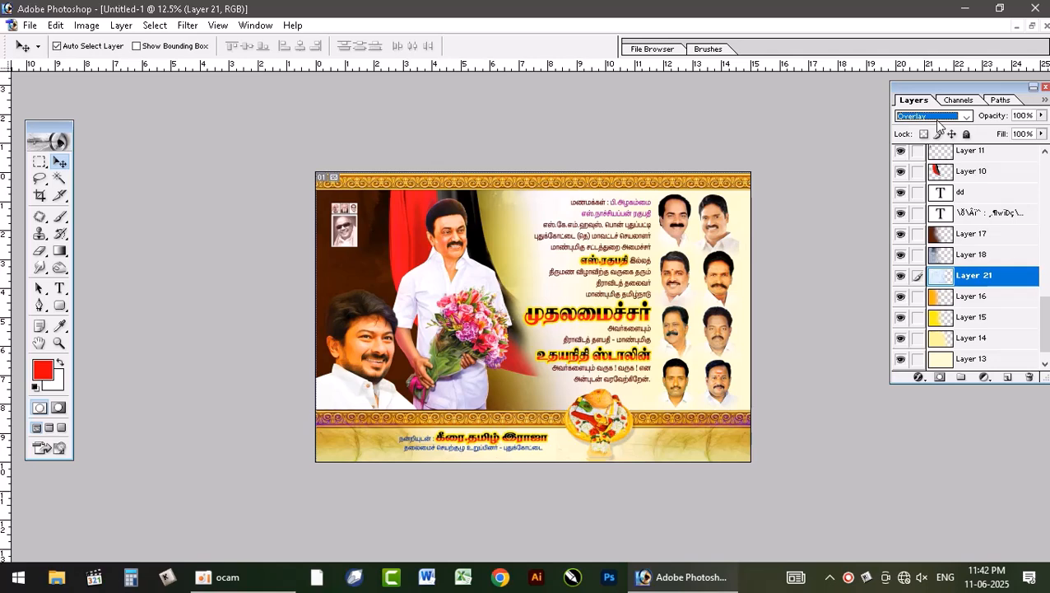
{"action": "key", "text": "ctrl+plus"}
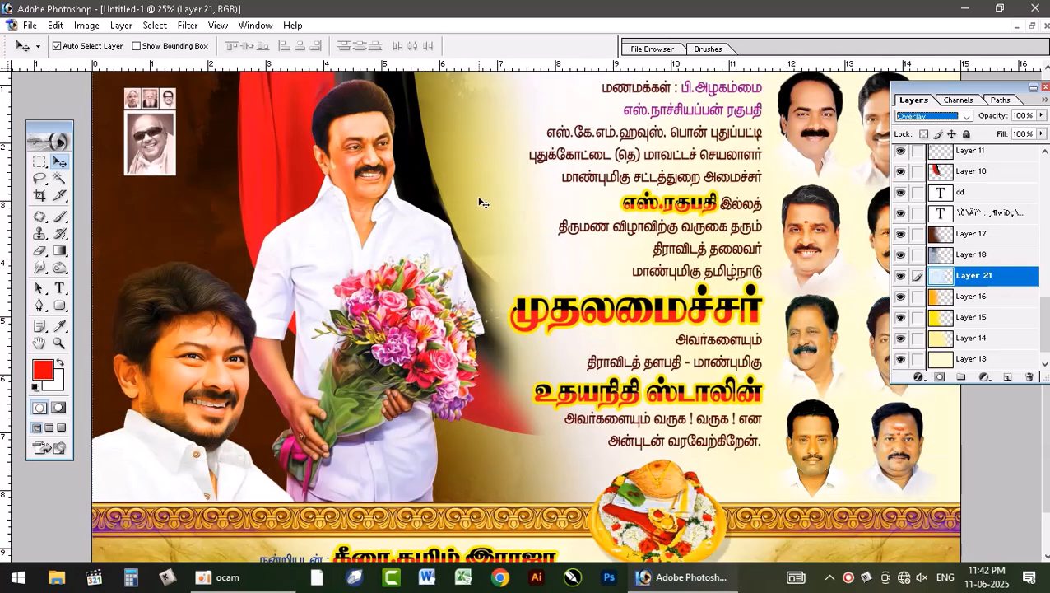
{"action": "key", "text": "ctrl+minus"}
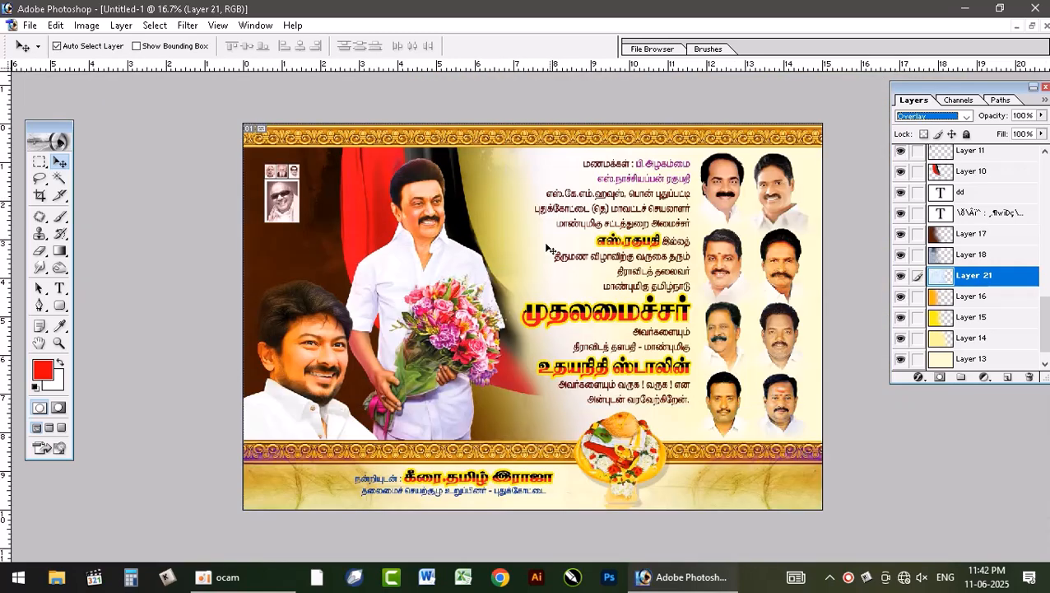